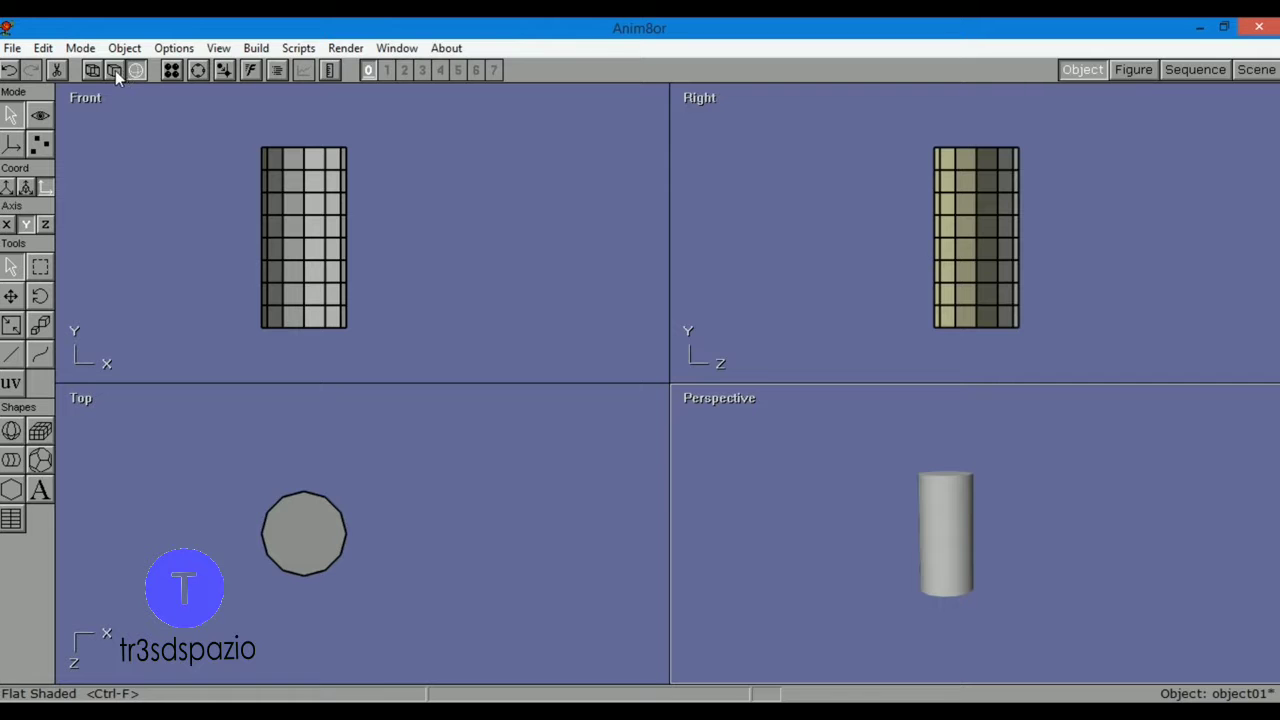
Step: Display the cylinder flat shaded in the Perspective view
click(115, 70)
scroll(836, 462, up, 5)
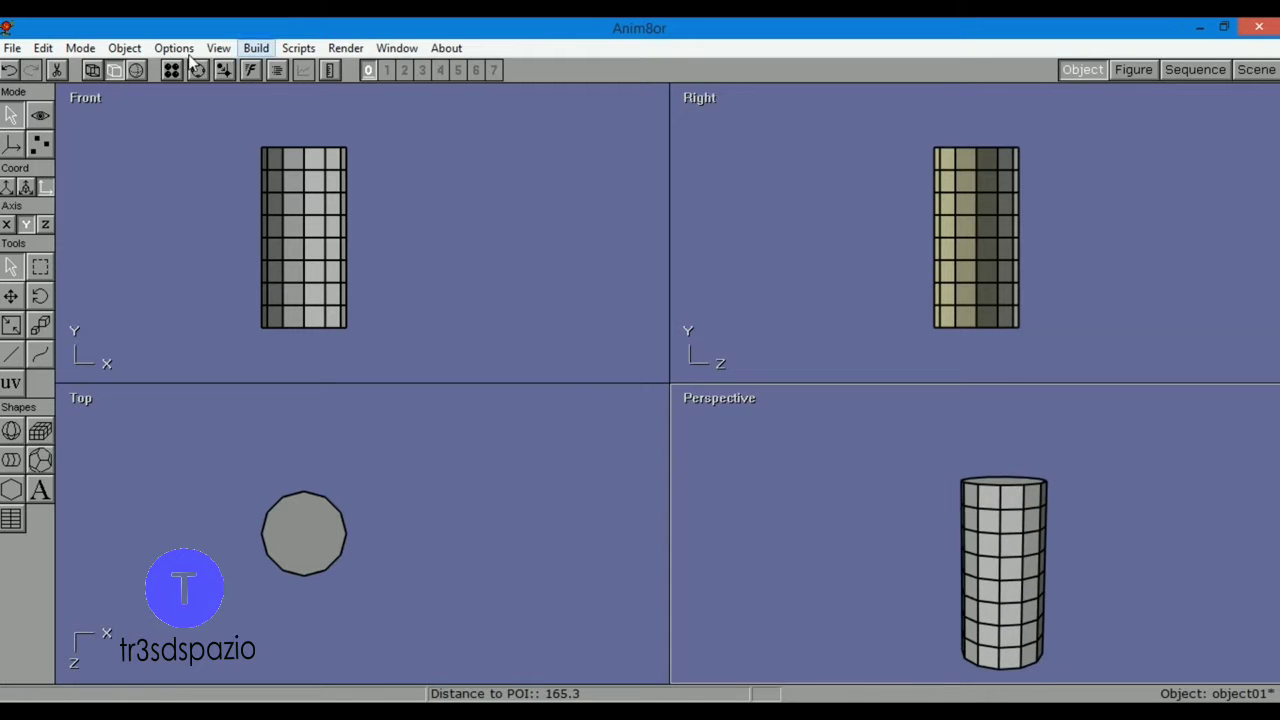
Step: Try to set the cylinder's longitude divisions to 1
double_click(311, 205)
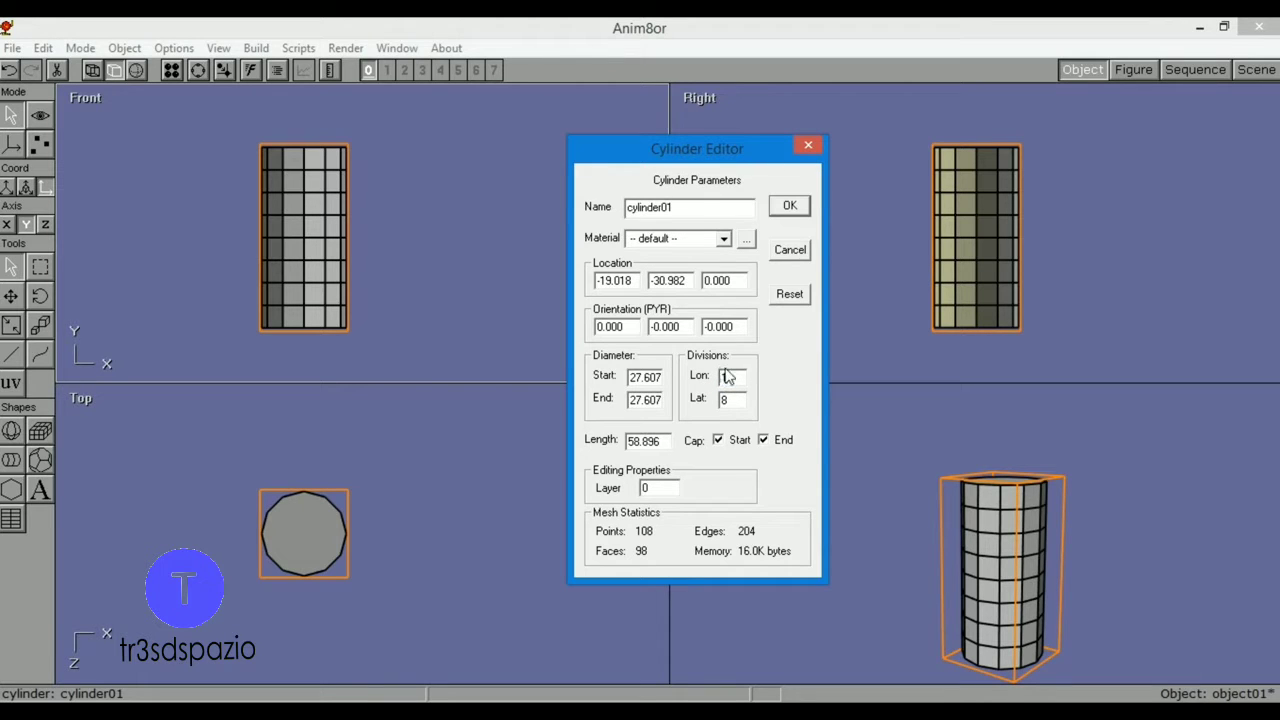
click(790, 207)
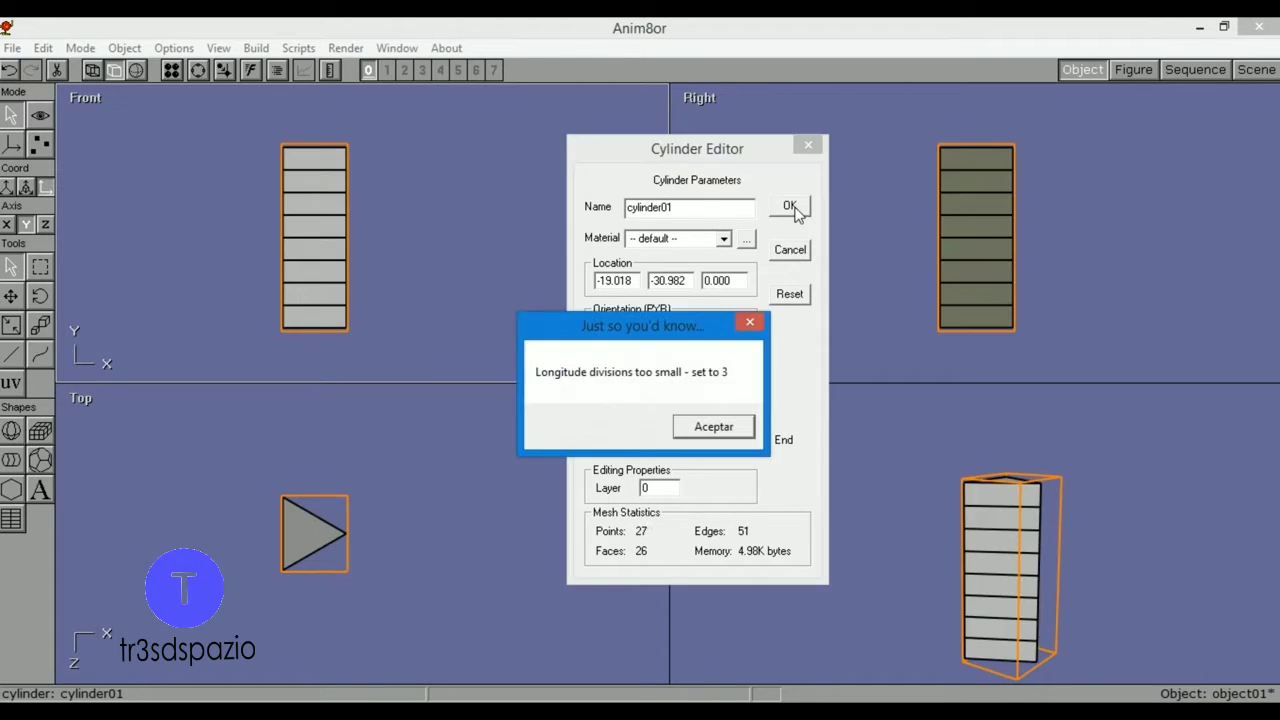
click(713, 427)
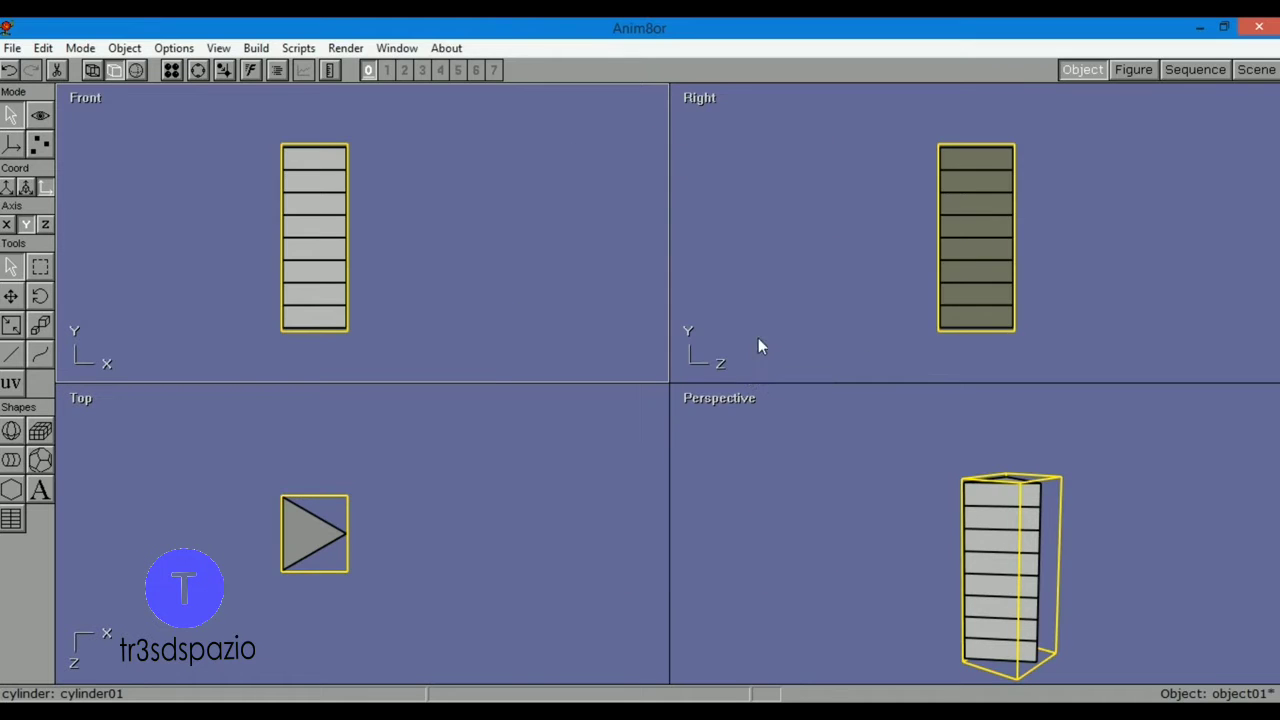
Step: Set the cylinder's divisions to 12 longitude and 2 latitude
double_click(320, 208)
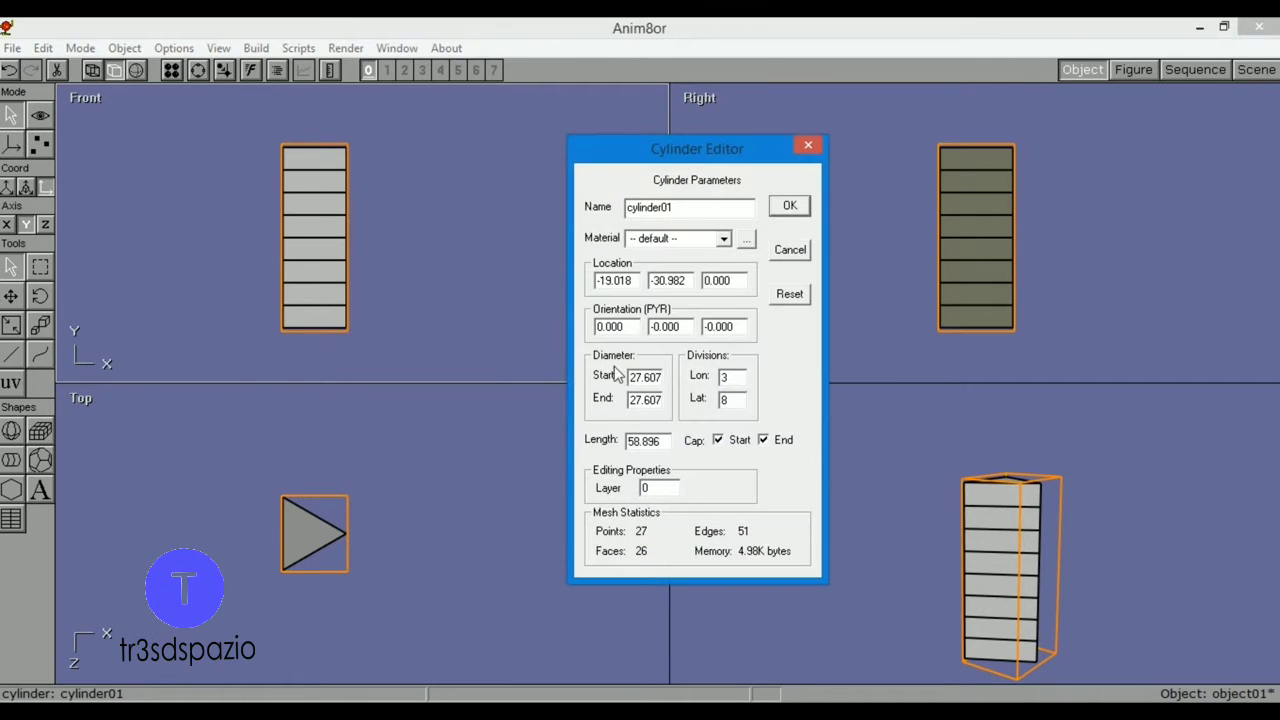
double_click(720, 377)
text(12)
double_click(738, 400)
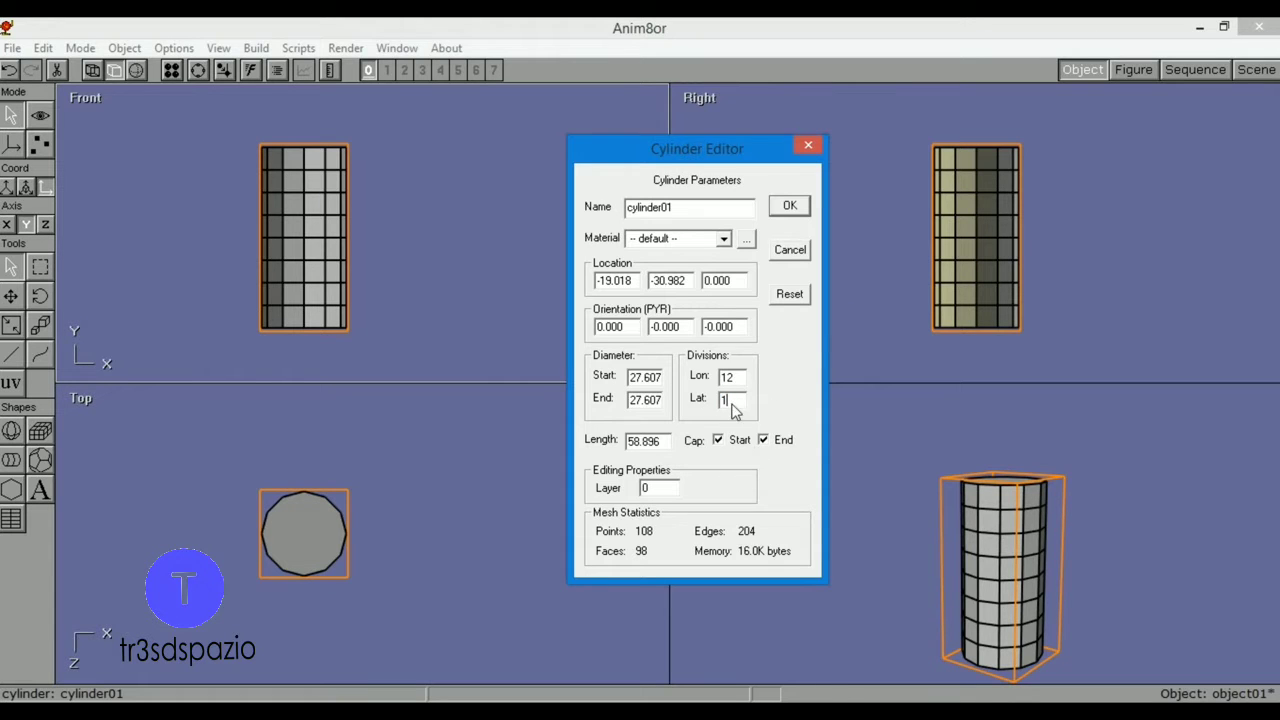
drag(738, 402, 698, 404)
click(787, 205)
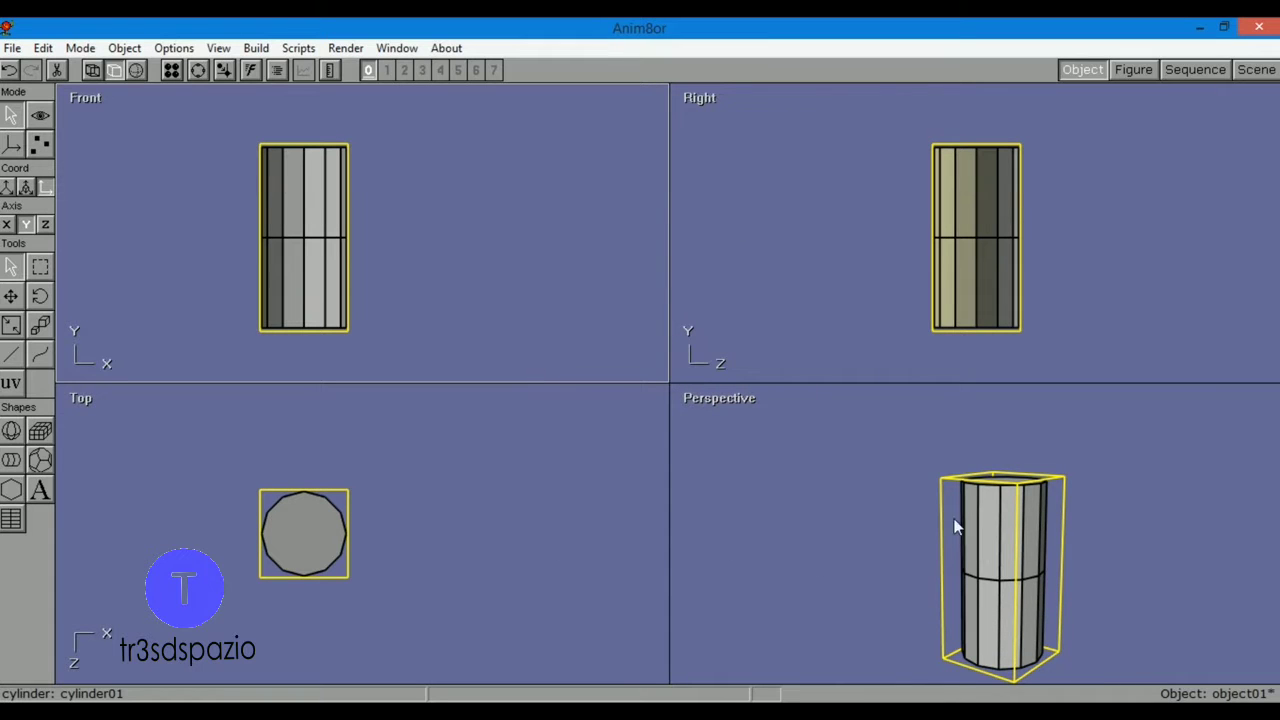
double_click(308, 187)
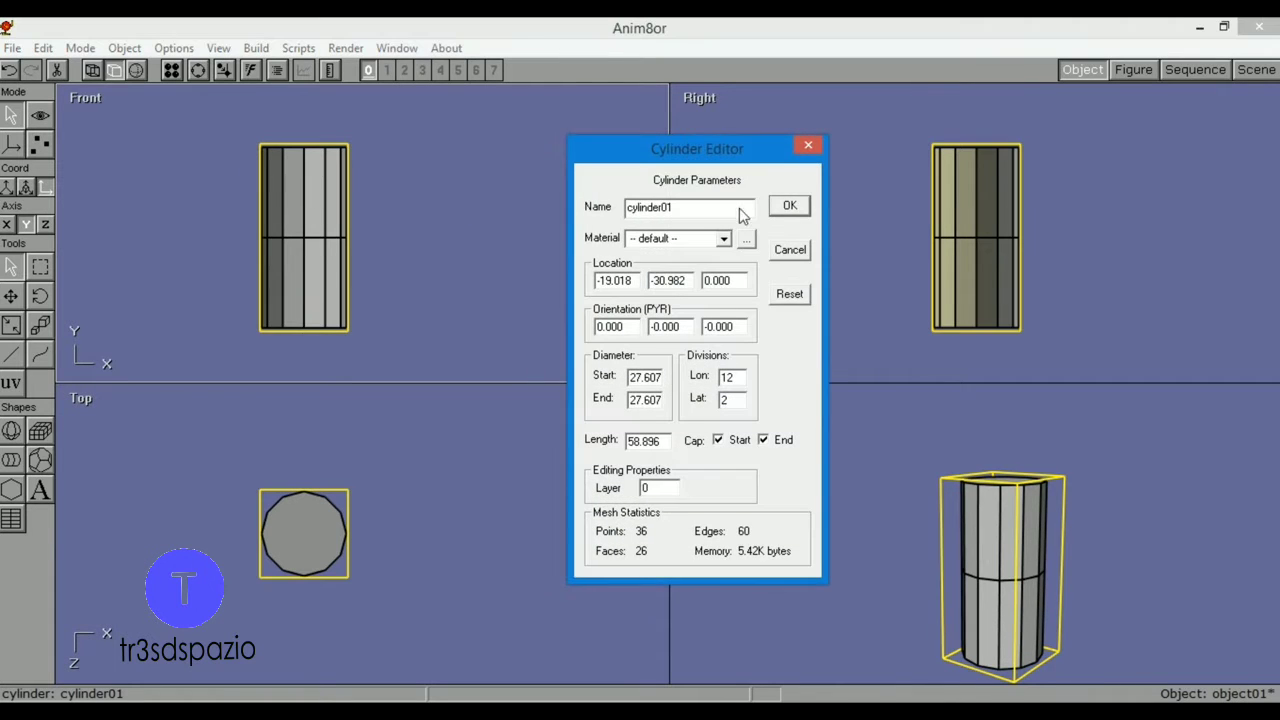
click(808, 205)
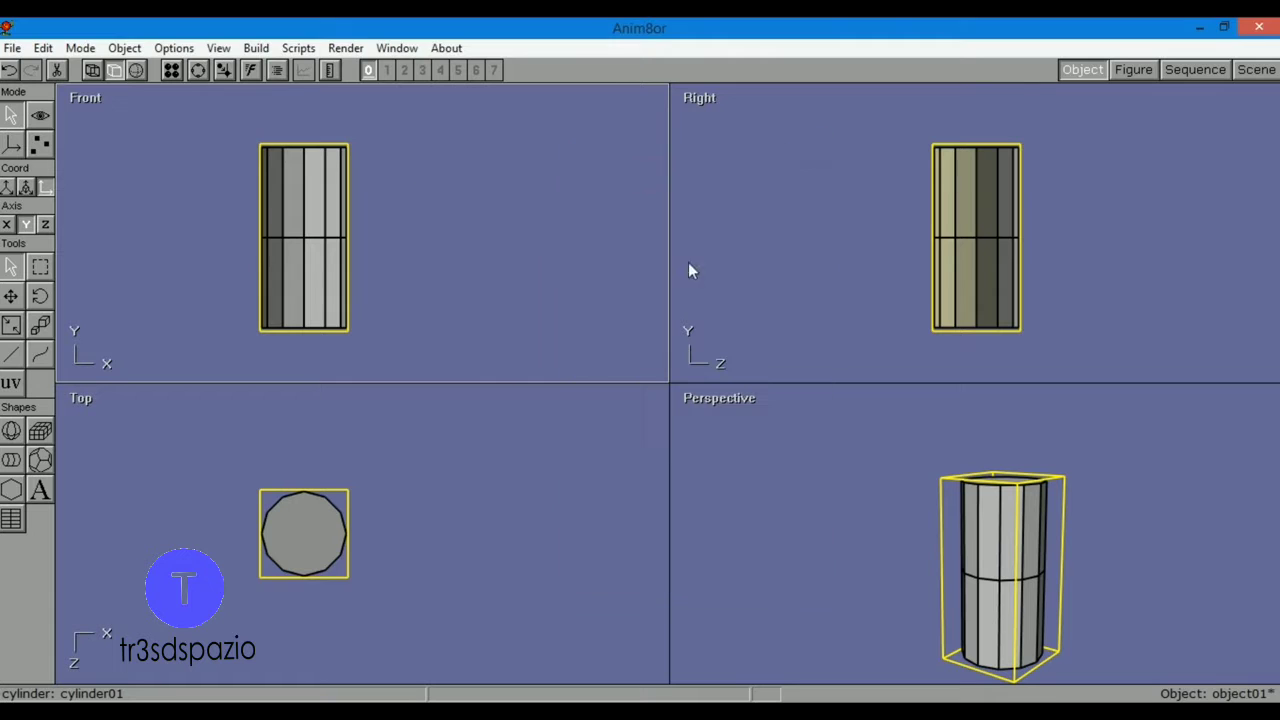
Step: Convert the cylinder to an editable mesh
click(256, 48)
click(196, 117)
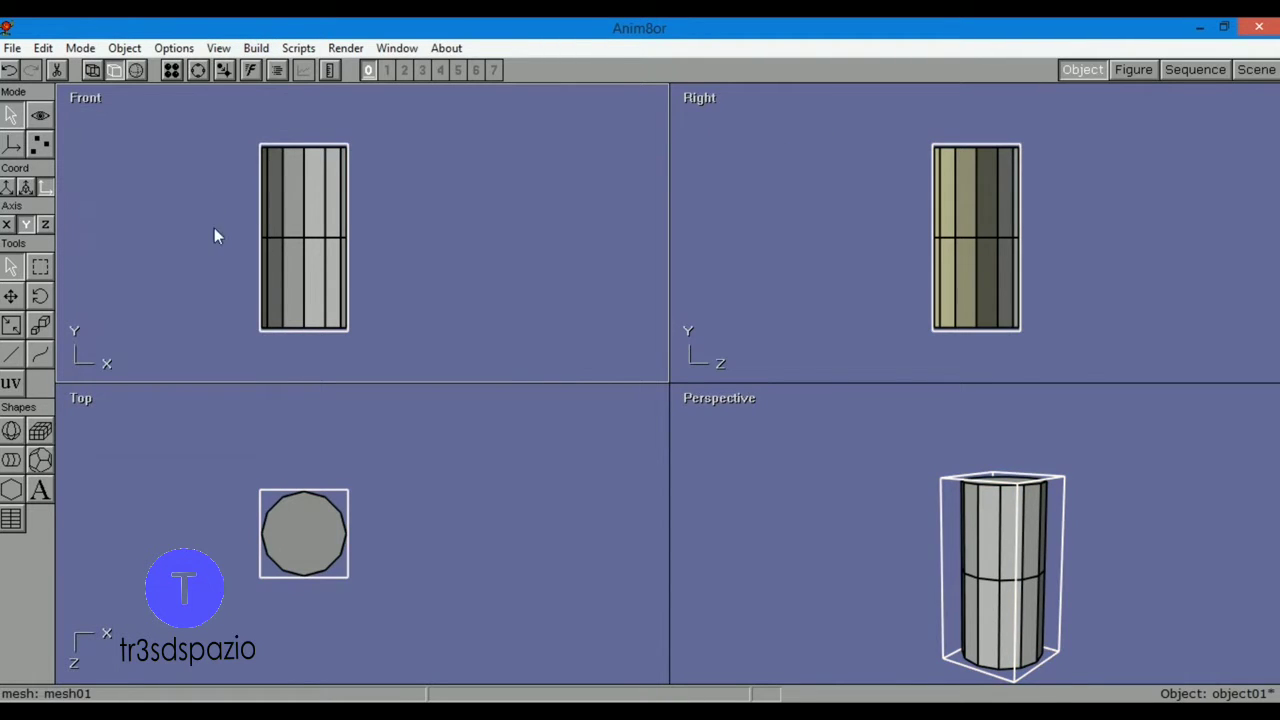
click(40, 142)
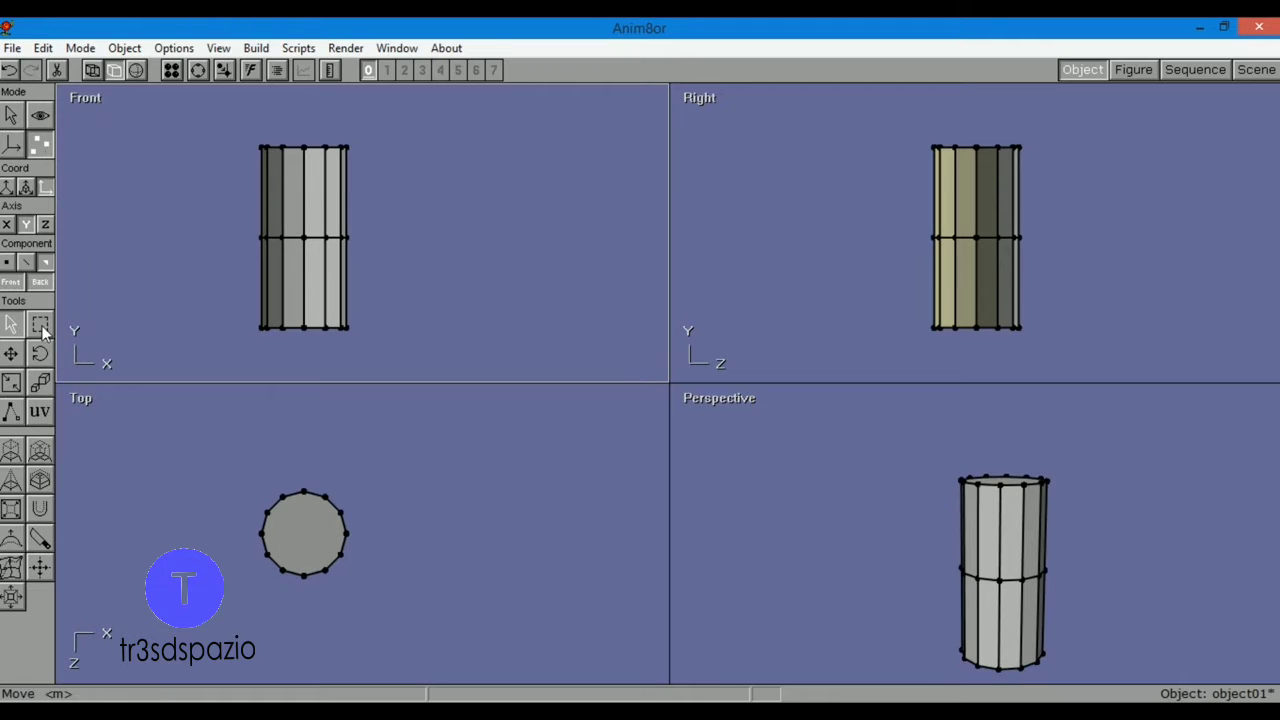
click(12, 117)
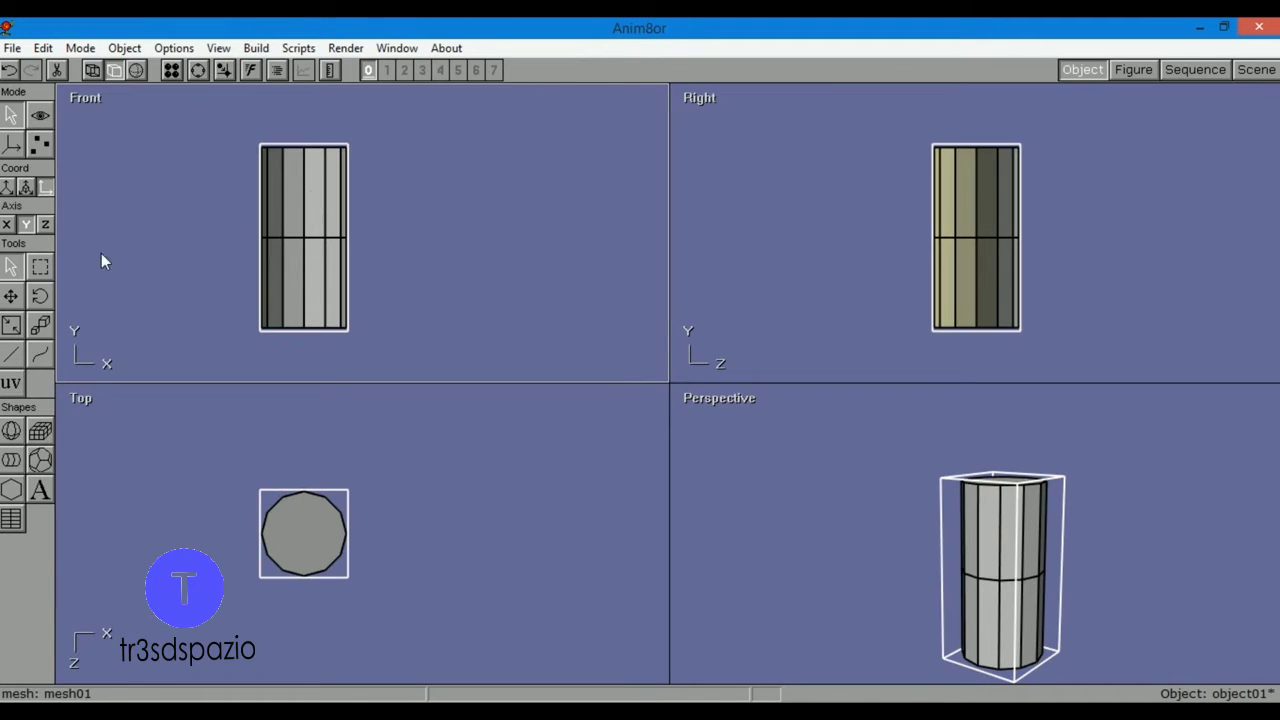
Step: Scale the cylinder mesh down along its height to about a third, keeping its diameter
click(11, 325)
drag(270, 171, 300, 447)
key(ctrl+z)
click(40, 116)
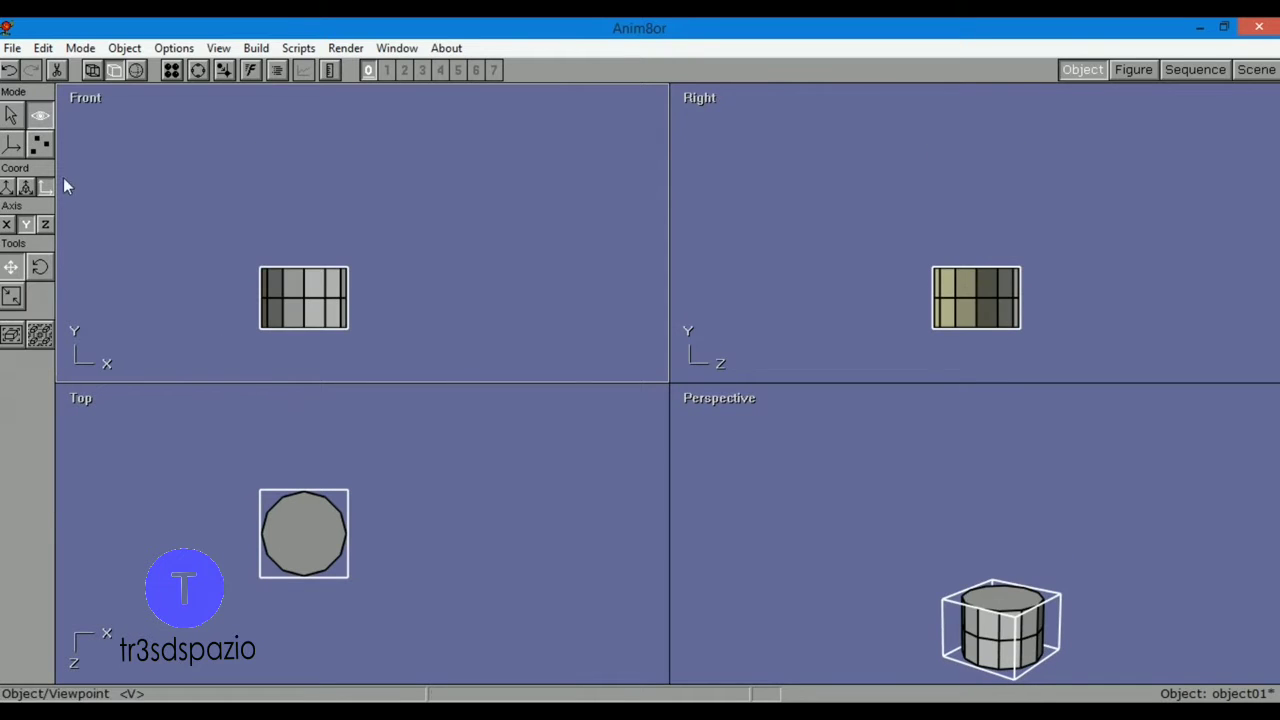
click(47, 337)
scroll(354, 183, down, 3)
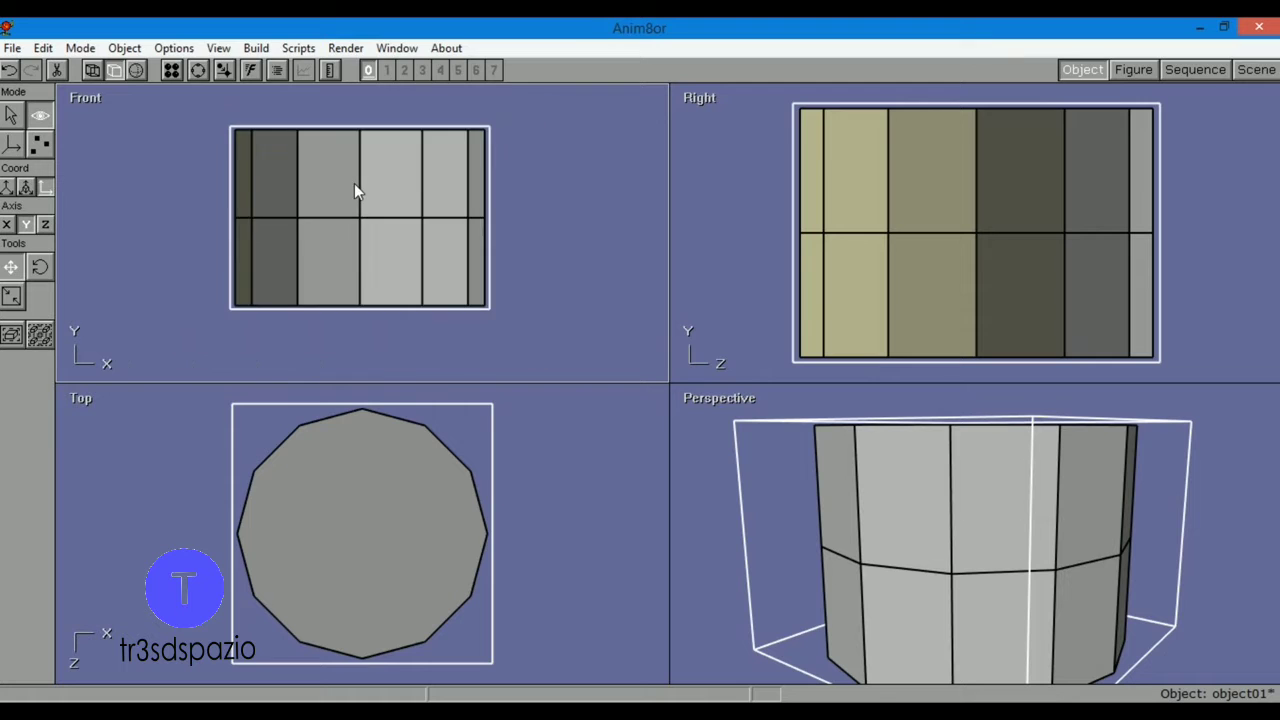
scroll(370, 470, down, 3)
scroll(937, 228, down, 3)
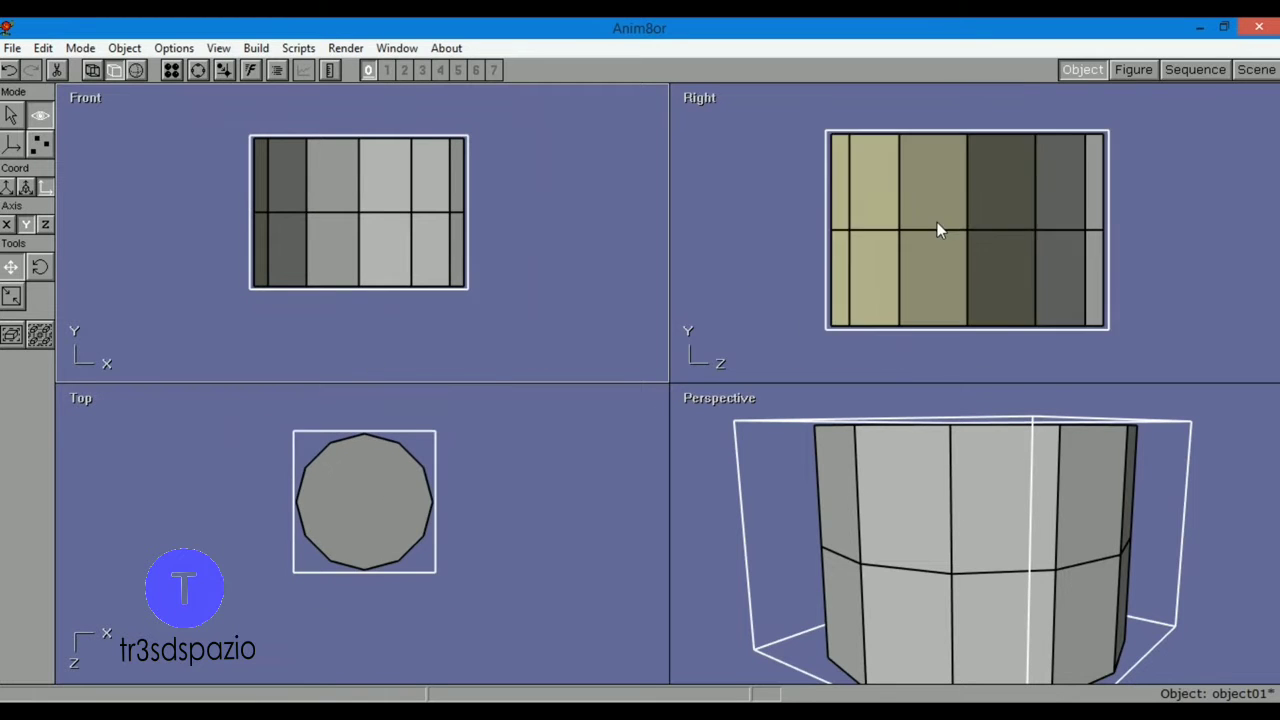
Step: Rotate the cylinder mesh about 90 degrees around the X axis so its flat cap faces the Front view
drag(1000, 440, 977, 452)
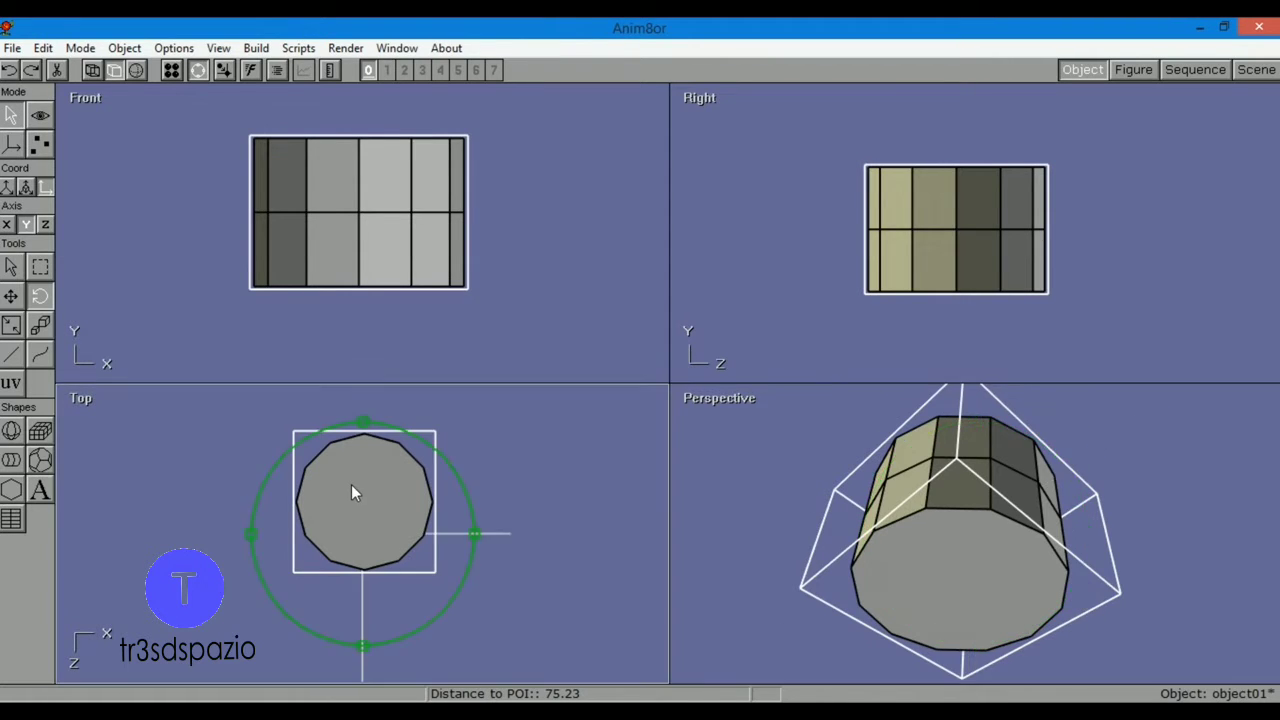
click(198, 69)
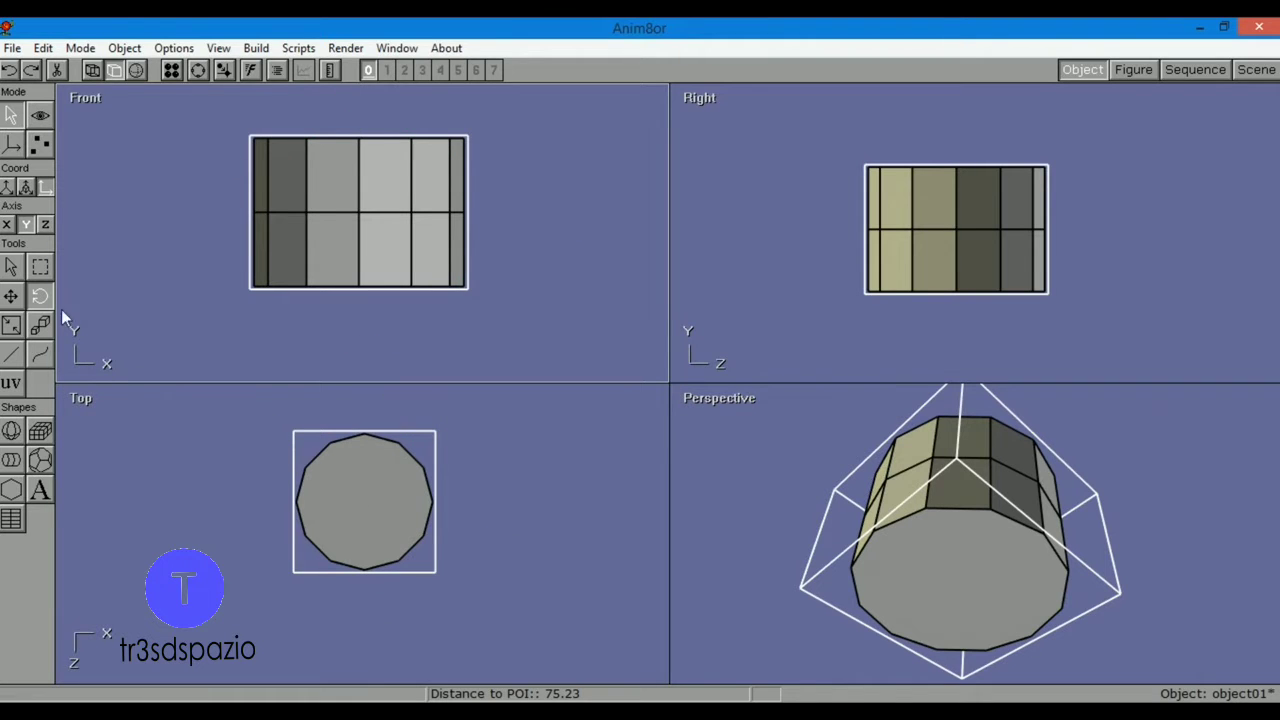
key(Up)
key(Up)
key(Up)
key(Up)
key(Up)
key(Up)
key(Up)
key(Up)
key(Up)
key(Up)
key(Up)
key(Up)
key(Up)
key(Up)
key(Up)
key(Up)
key(Up)
key(Up)
key(Up)
key(Up)
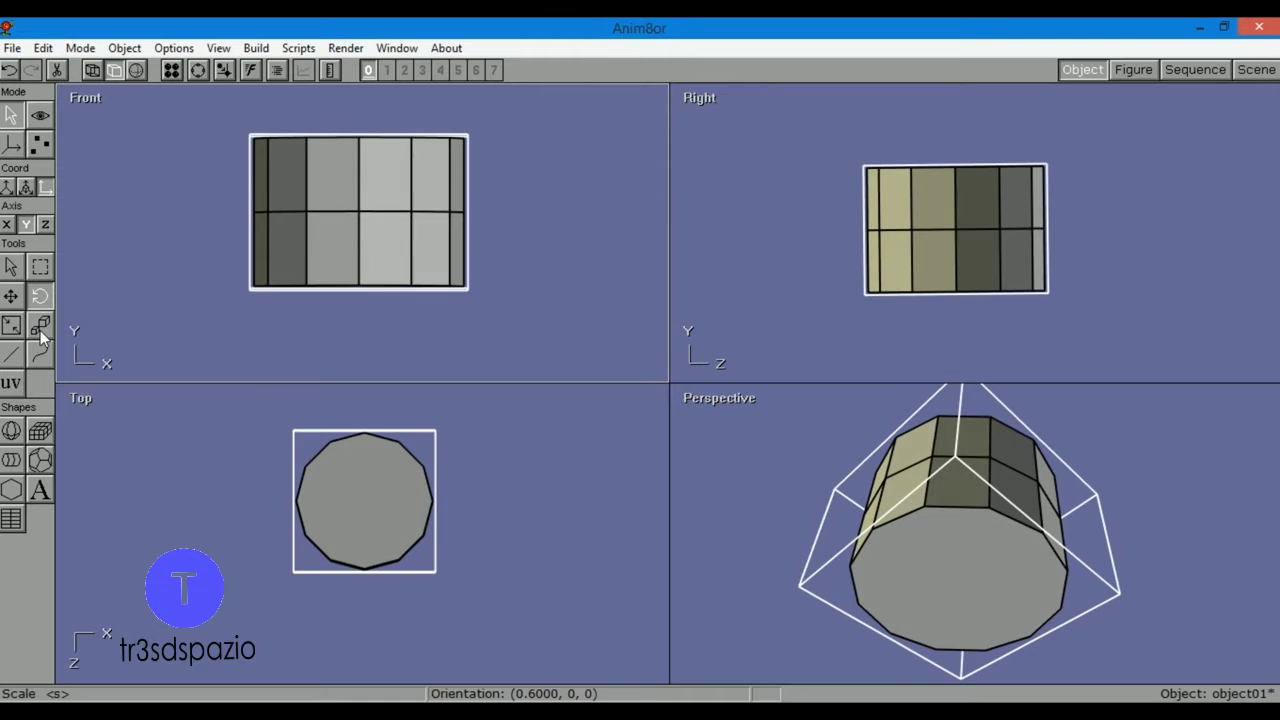
key(Up)
key(Up)
key(Up)
key(Up)
key(Up)
key(Up)
key(Up)
key(Up)
key(Up)
key(Up)
key(Up)
key(Up)
key(Up)
key(Up)
key(Up)
key(Up)
key(Up)
key(Up)
key(Up)
key(Up)
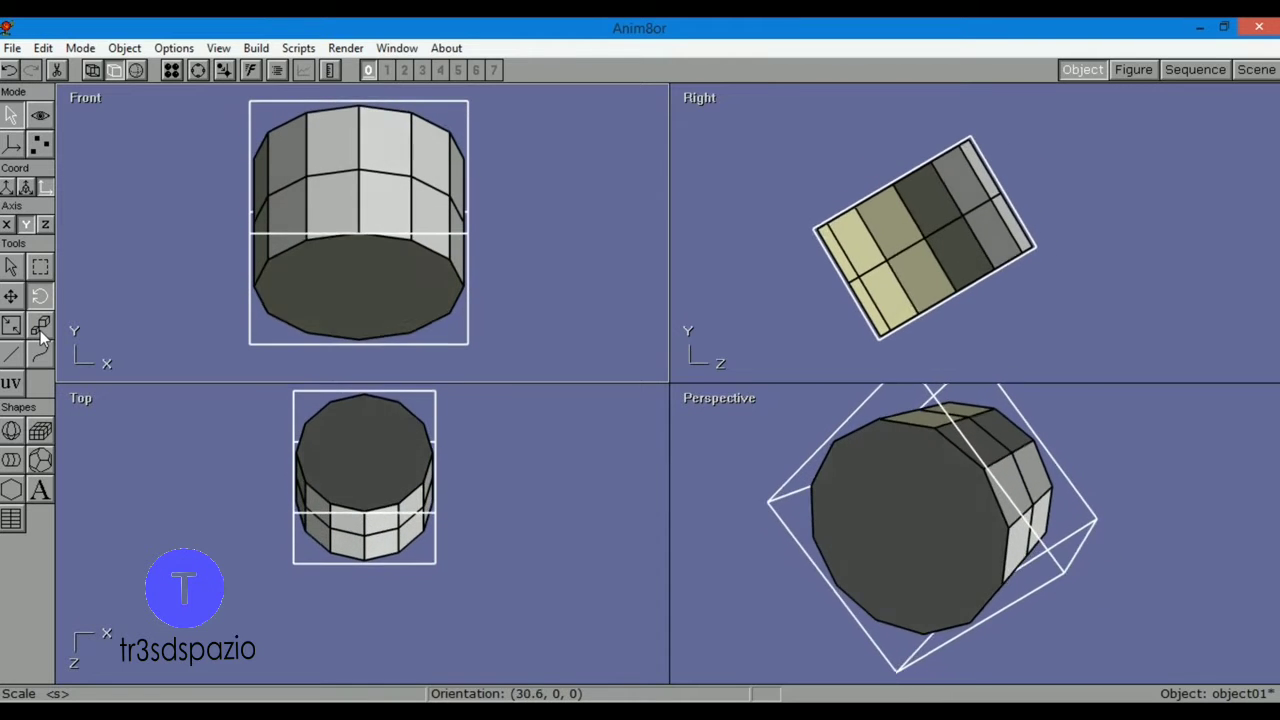
key(Up)
key(Up)
key(Up)
key(Up)
key(Up)
key(Up)
key(Up)
key(Up)
key(Up)
key(Up)
key(Up)
key(Up)
key(Up)
key(Up)
key(Up)
key(Up)
key(Up)
key(Up)
key(Up)
key(Up)
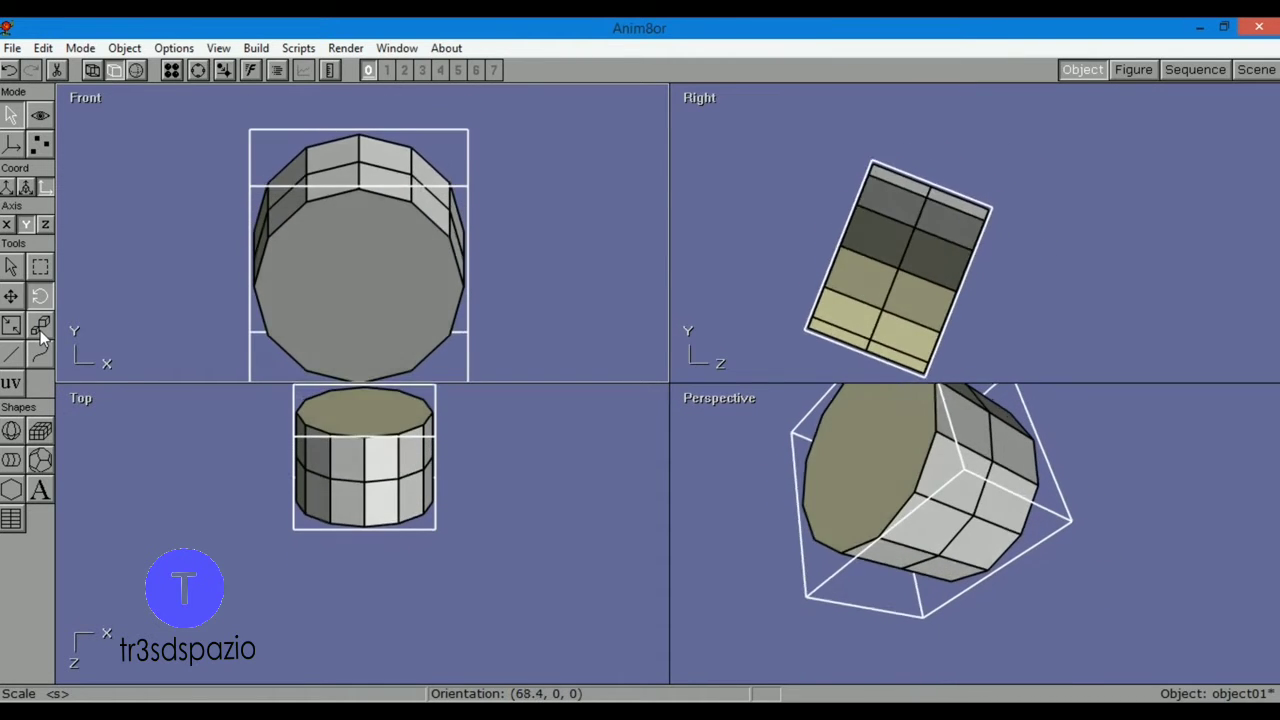
key(Up)
key(Up)
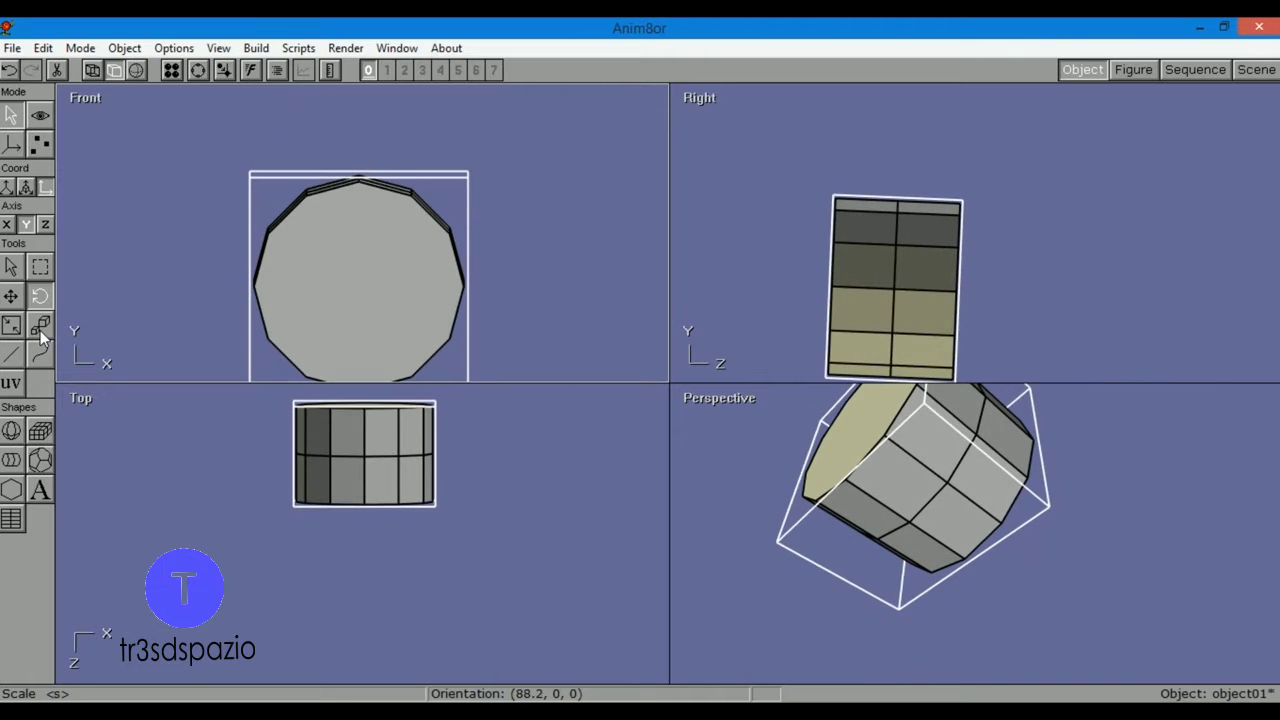
key(Up)
key(Up)
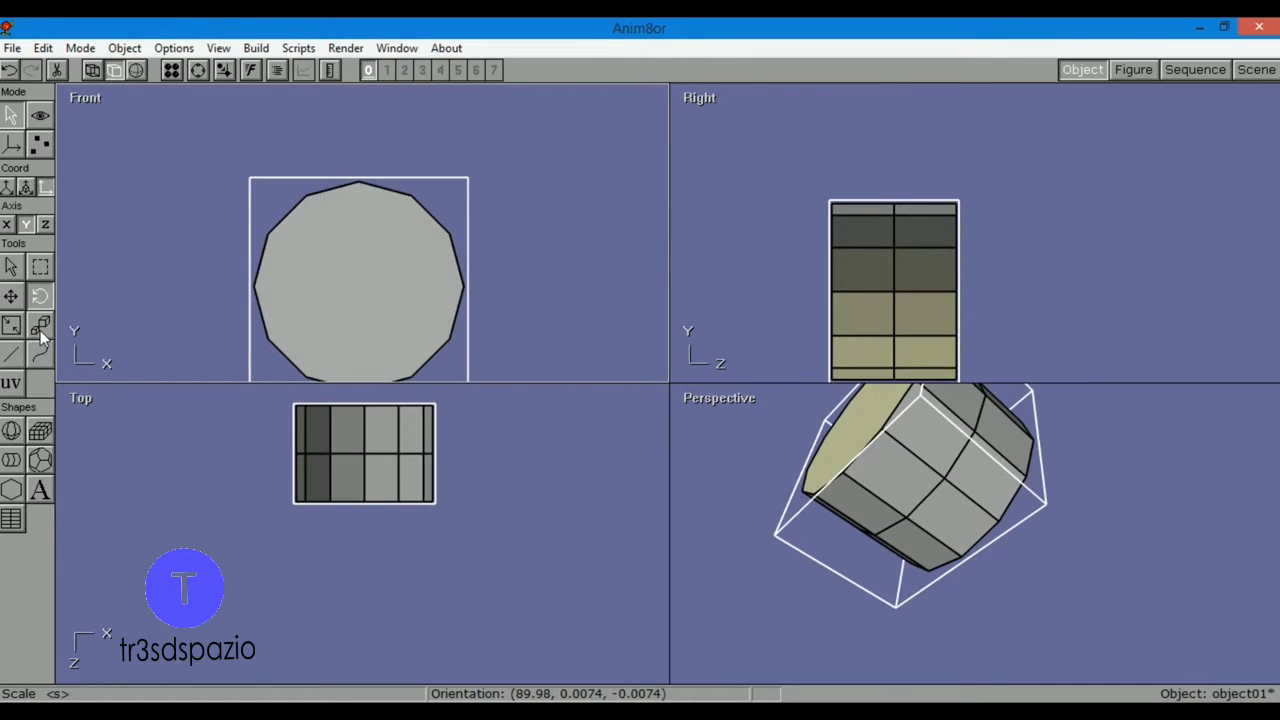
Step: Frame the rotated cylinder in all views and orbit the Perspective view to examine its caps and sides
click(40, 115)
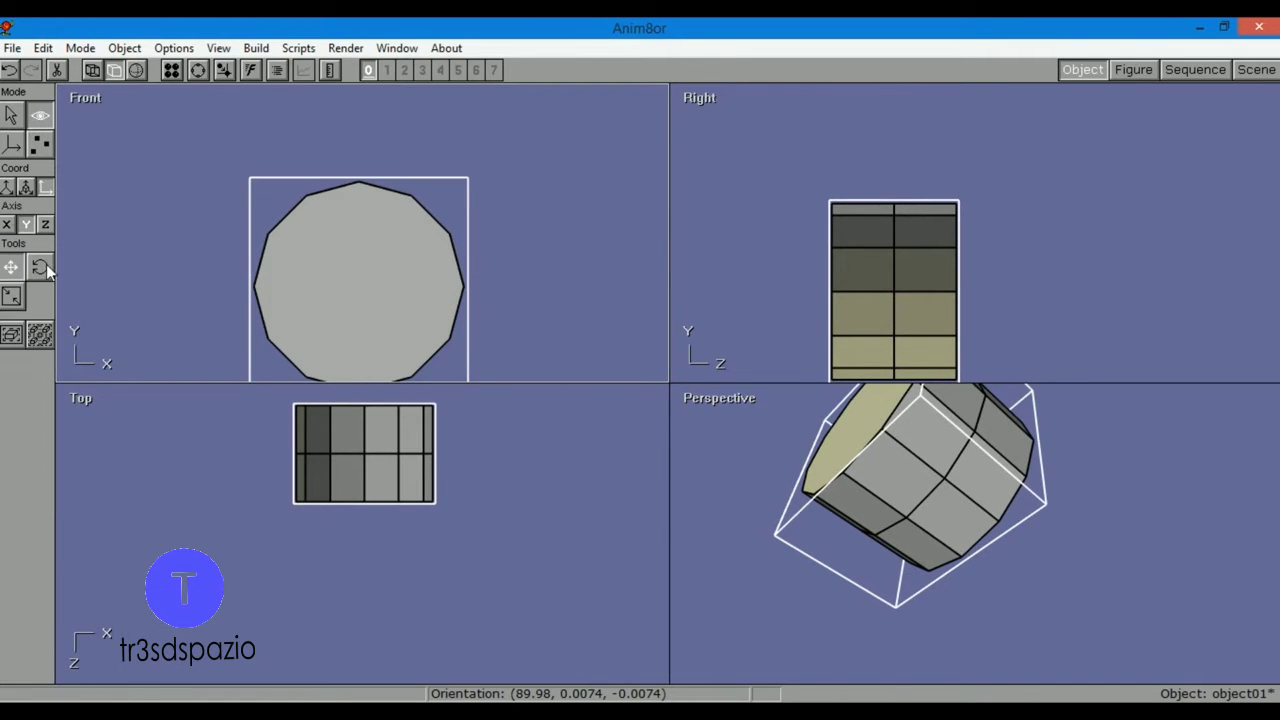
click(40, 337)
scroll(510, 212, down, 1)
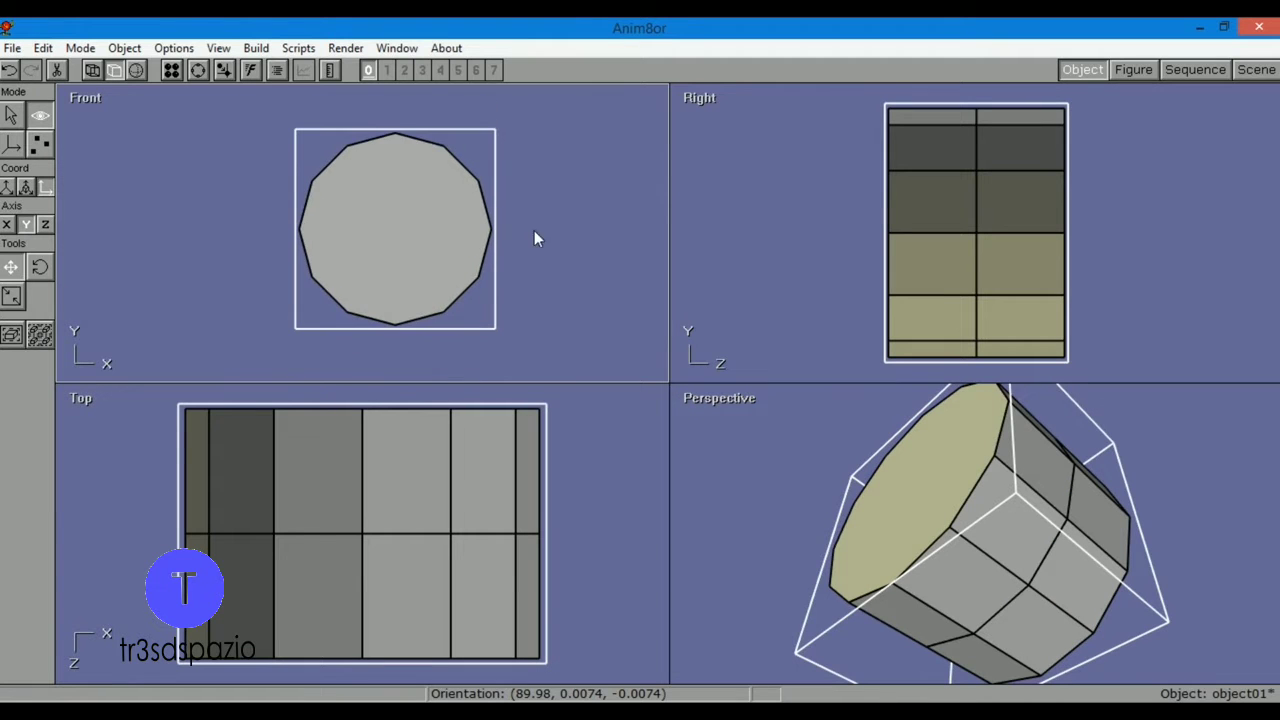
scroll(1068, 618, down, 1)
scroll(1068, 618, down, 1)
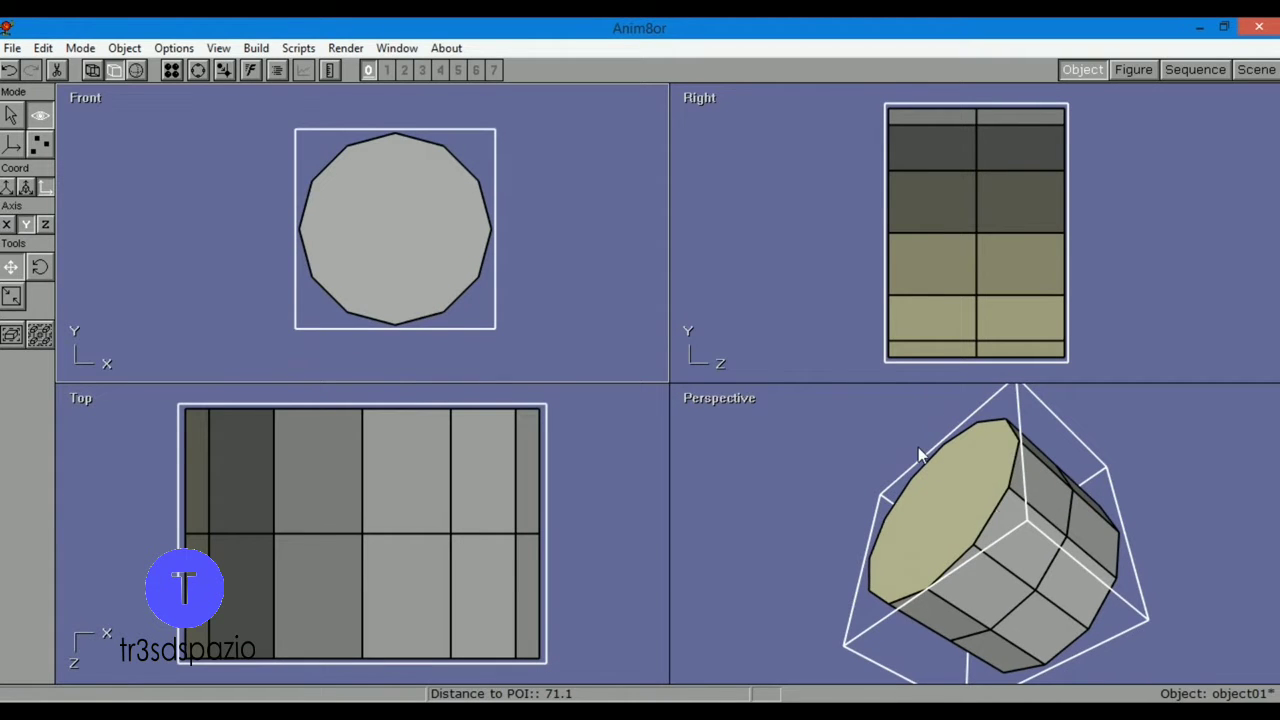
click(223, 70)
drag(1003, 565, 889, 587)
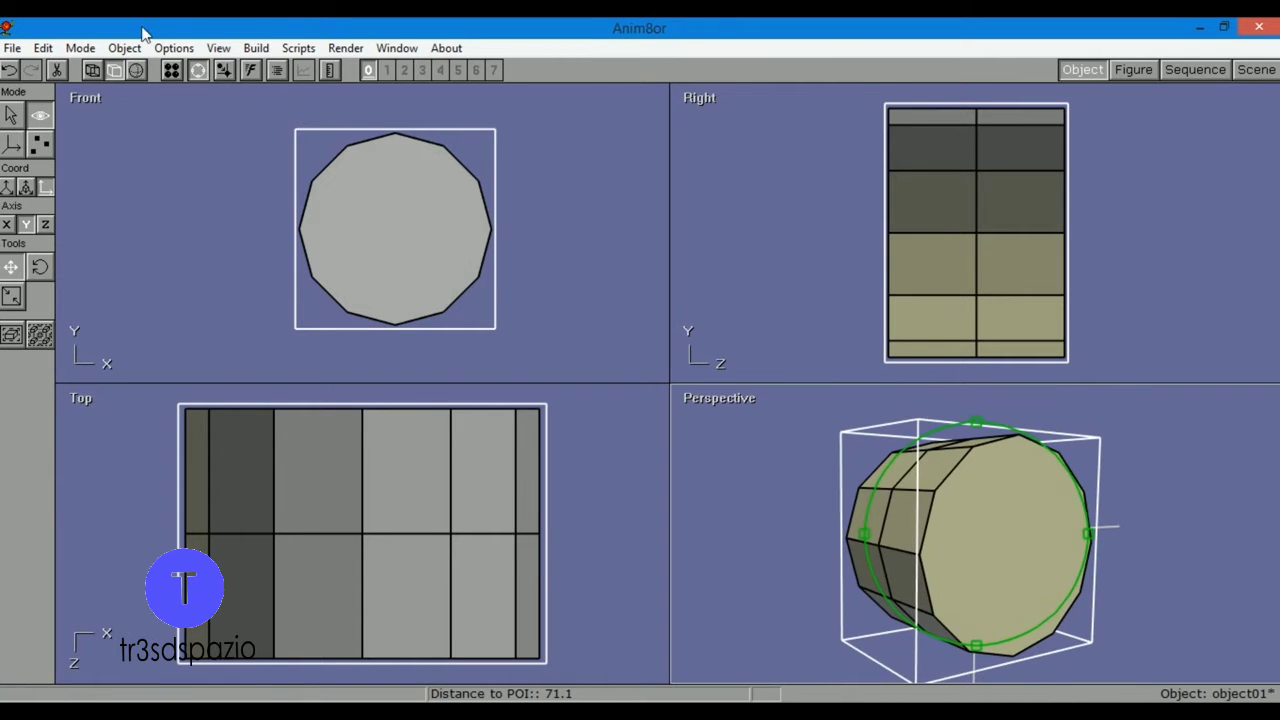
scroll(335, 166, up, 3)
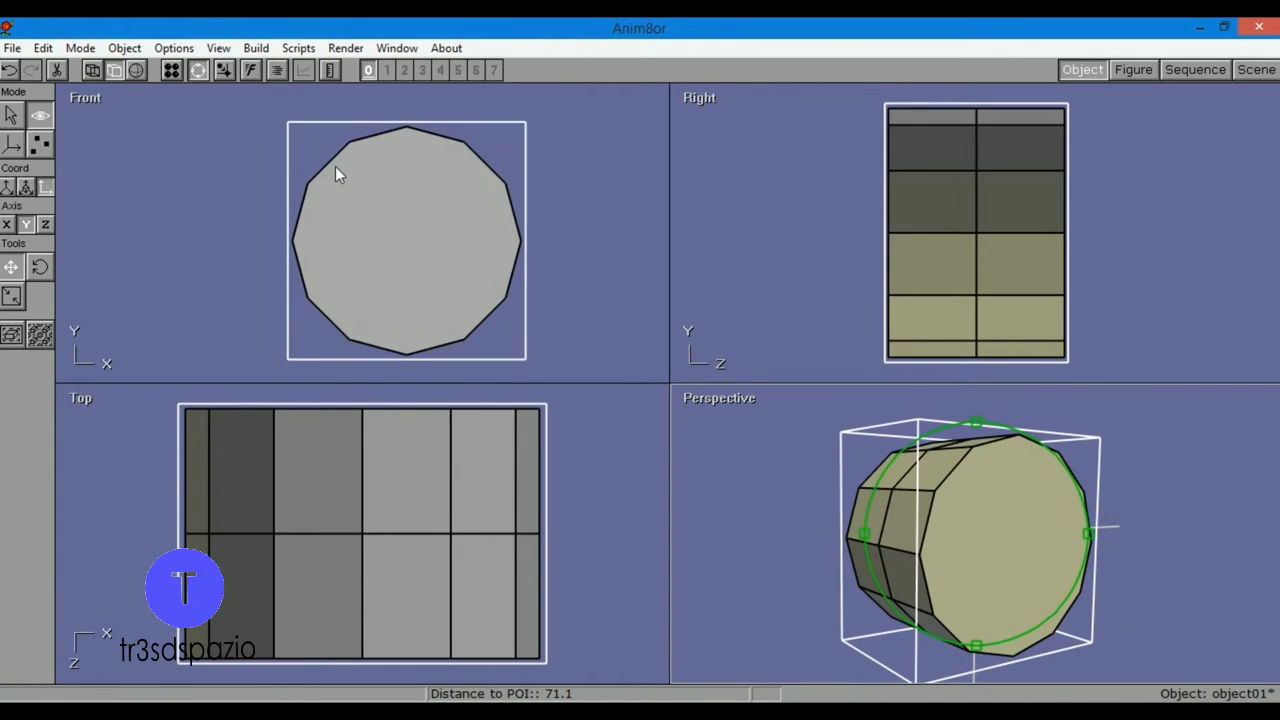
Step: Inset the cylinder's cap face in the Front view twice, making a wider outer ring and a narrower inner ring
click(40, 145)
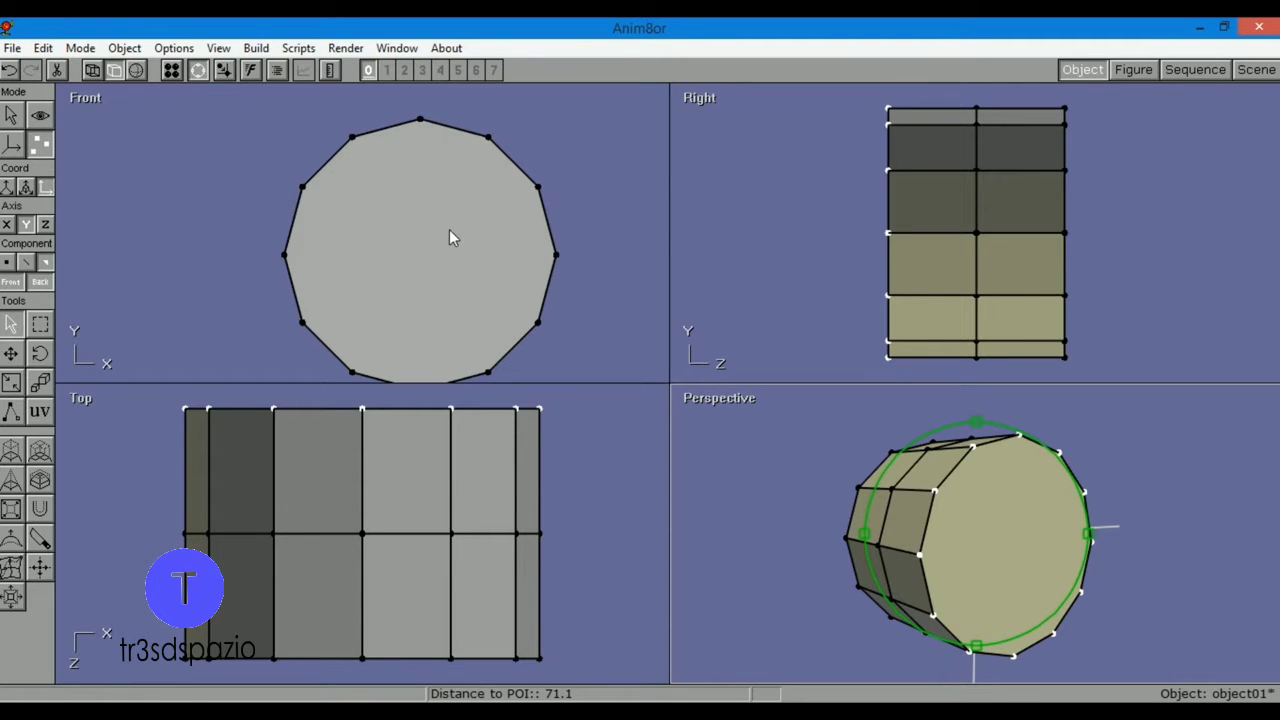
right_drag(449, 231, 446, 231)
click(99, 100)
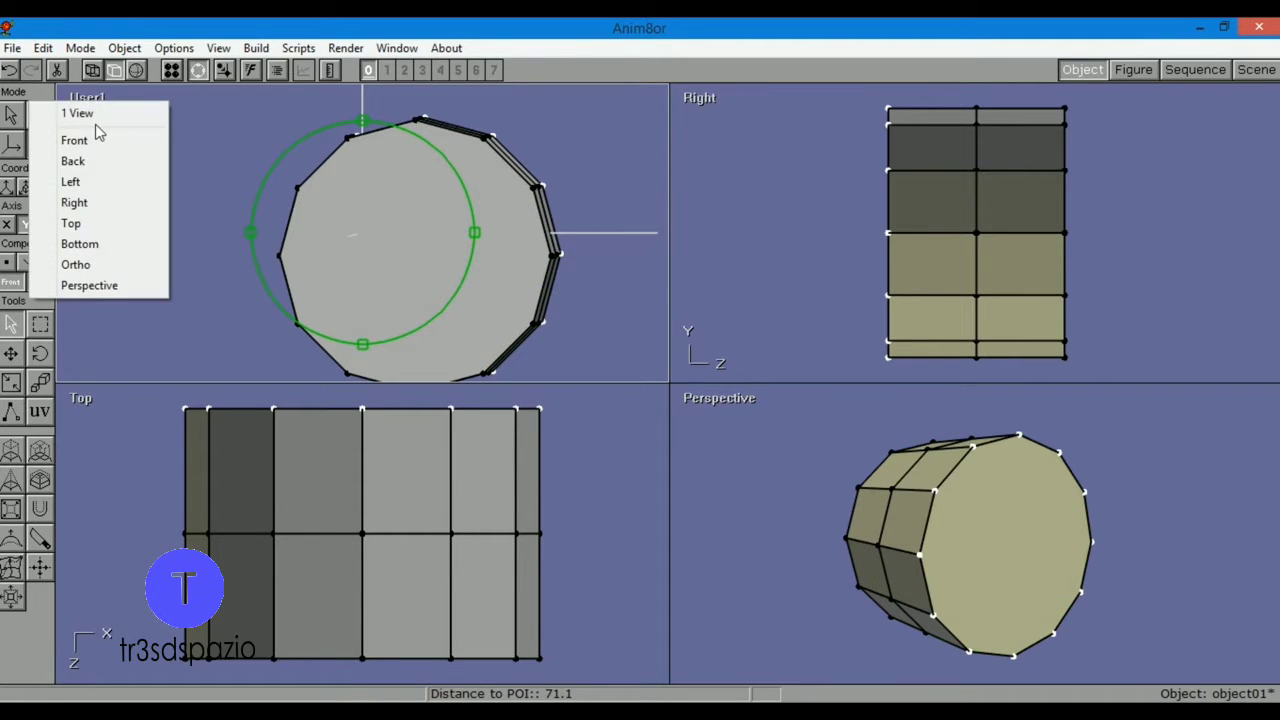
click(108, 140)
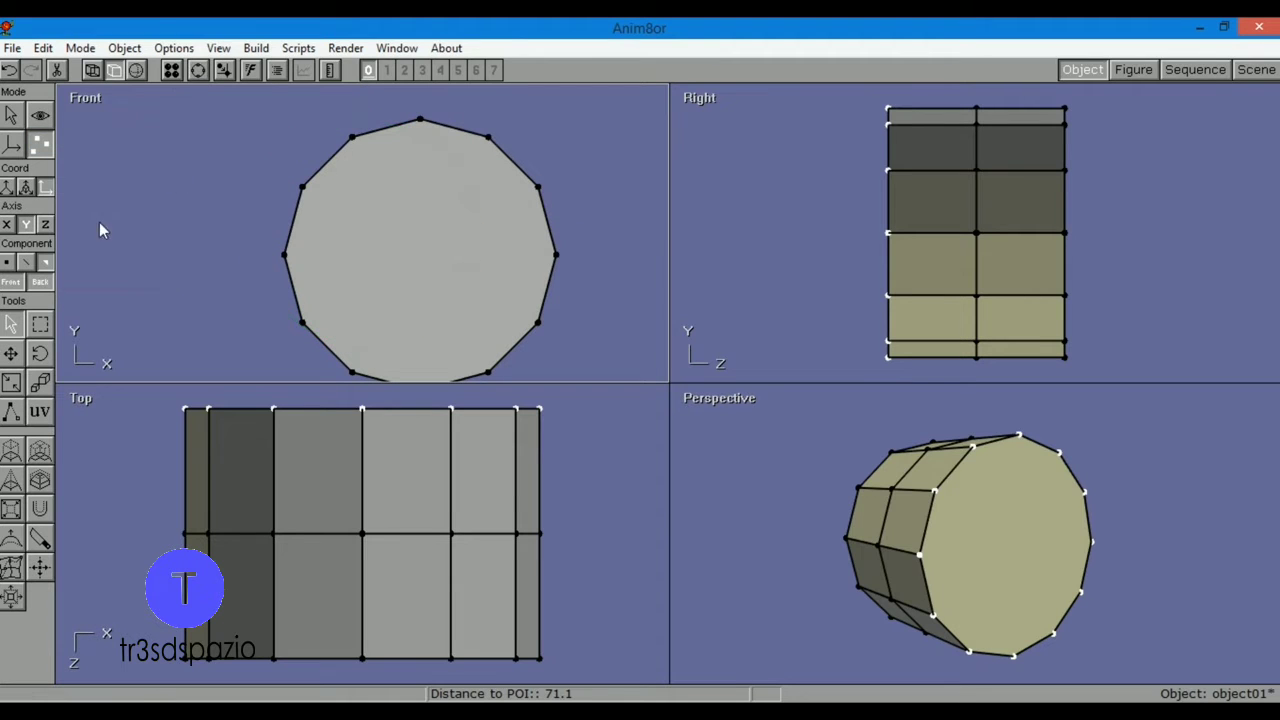
click(425, 200)
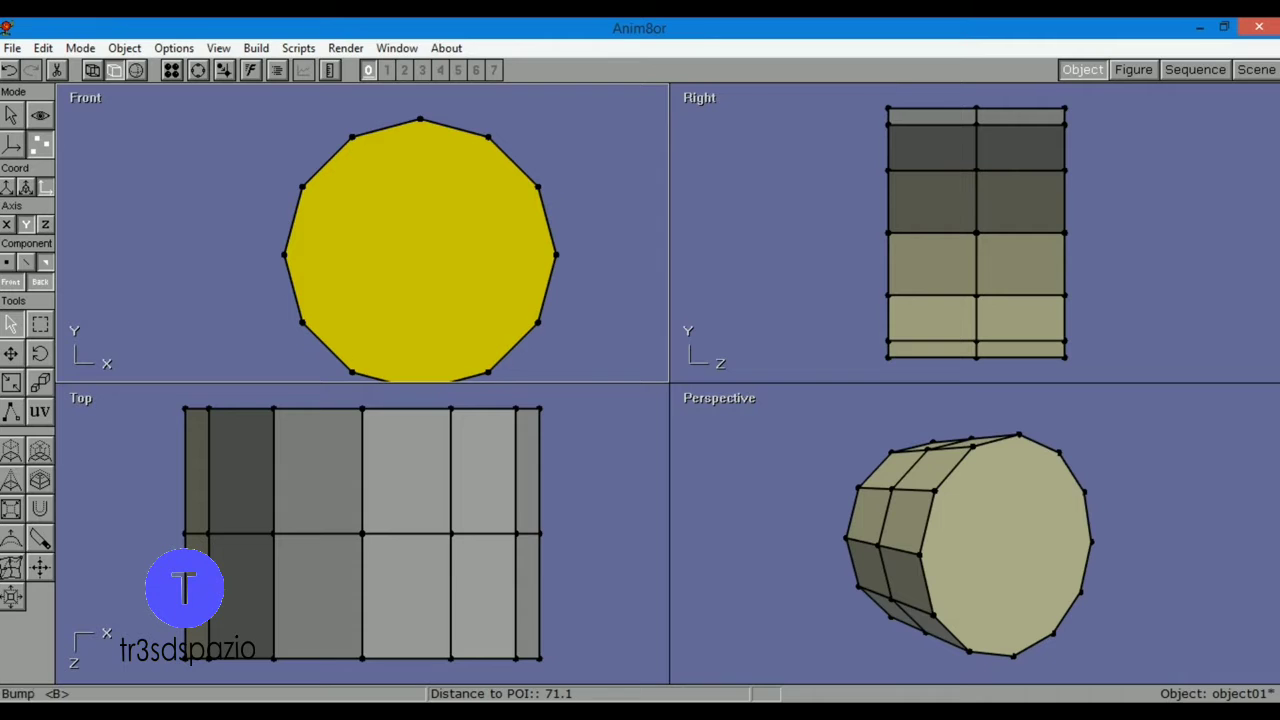
click(11, 508)
drag(418, 215, 515, 284)
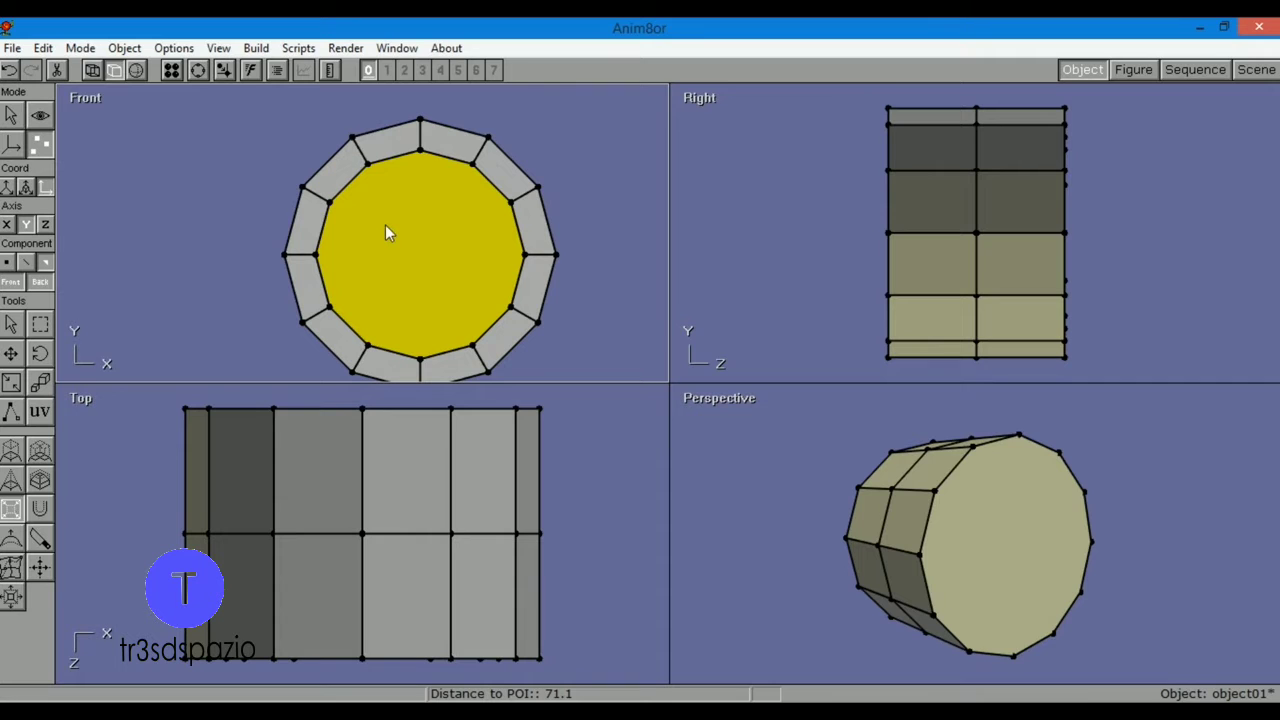
drag(388, 228, 420, 242)
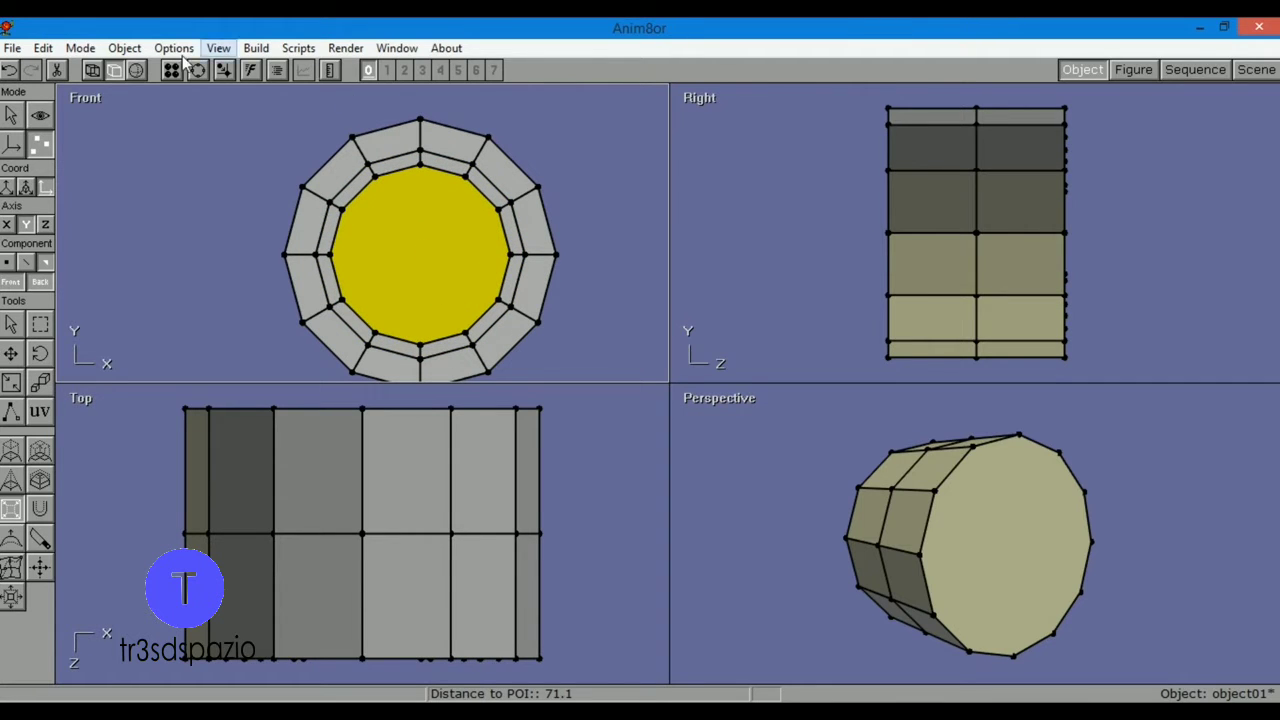
Step: Return to object editing and display the Right view as wireframe
click(10, 118)
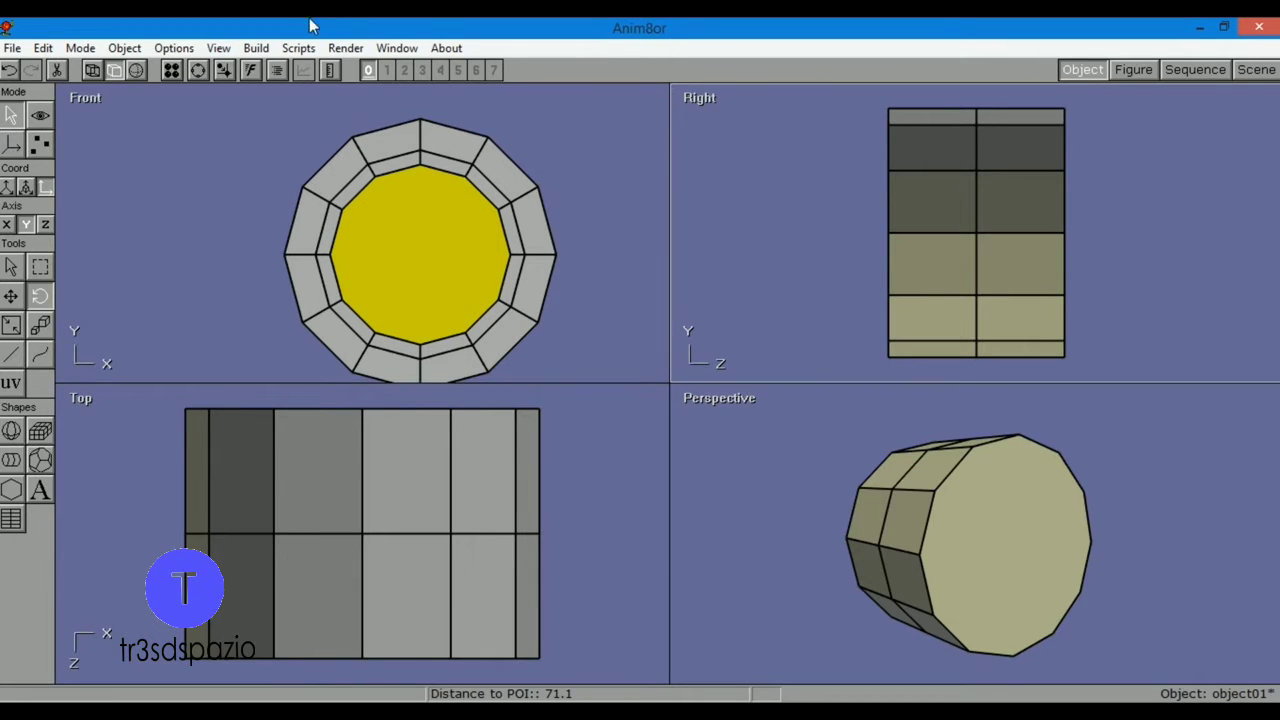
click(91, 70)
click(558, 470)
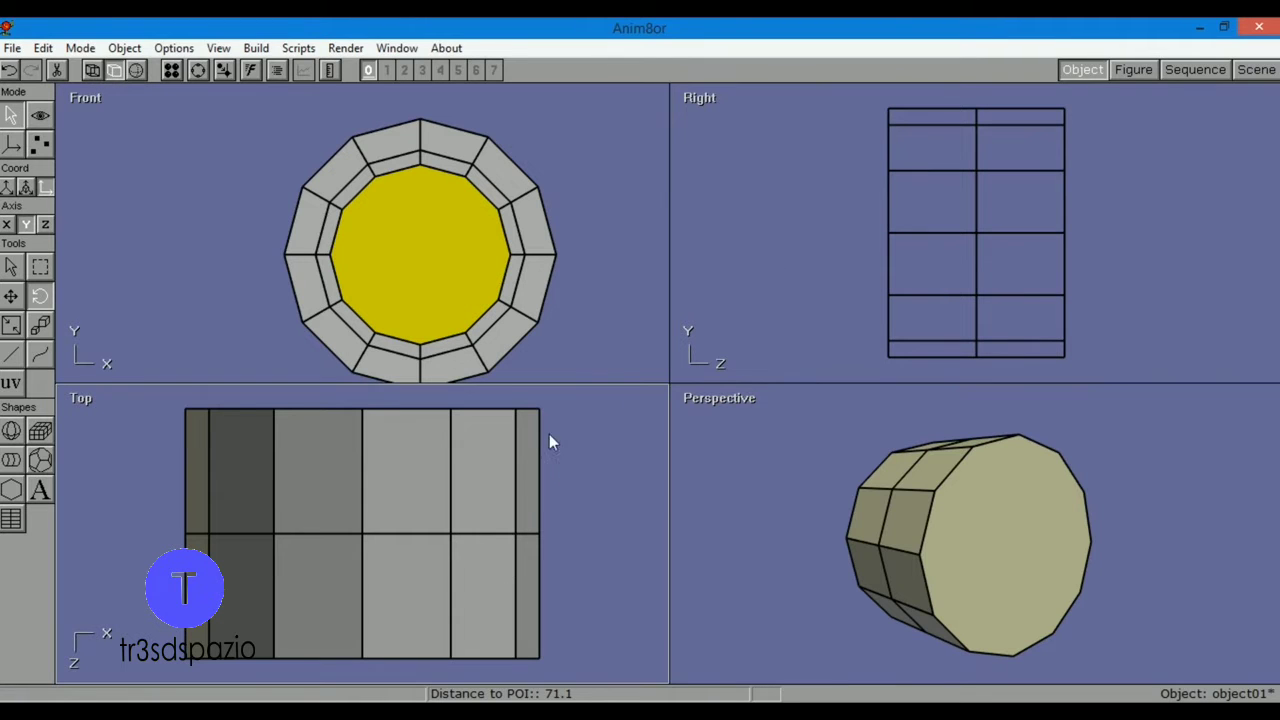
Step: Display the Top view as wireframe and extrude the innermost cap face about 1.46 into the cylinder
click(91, 70)
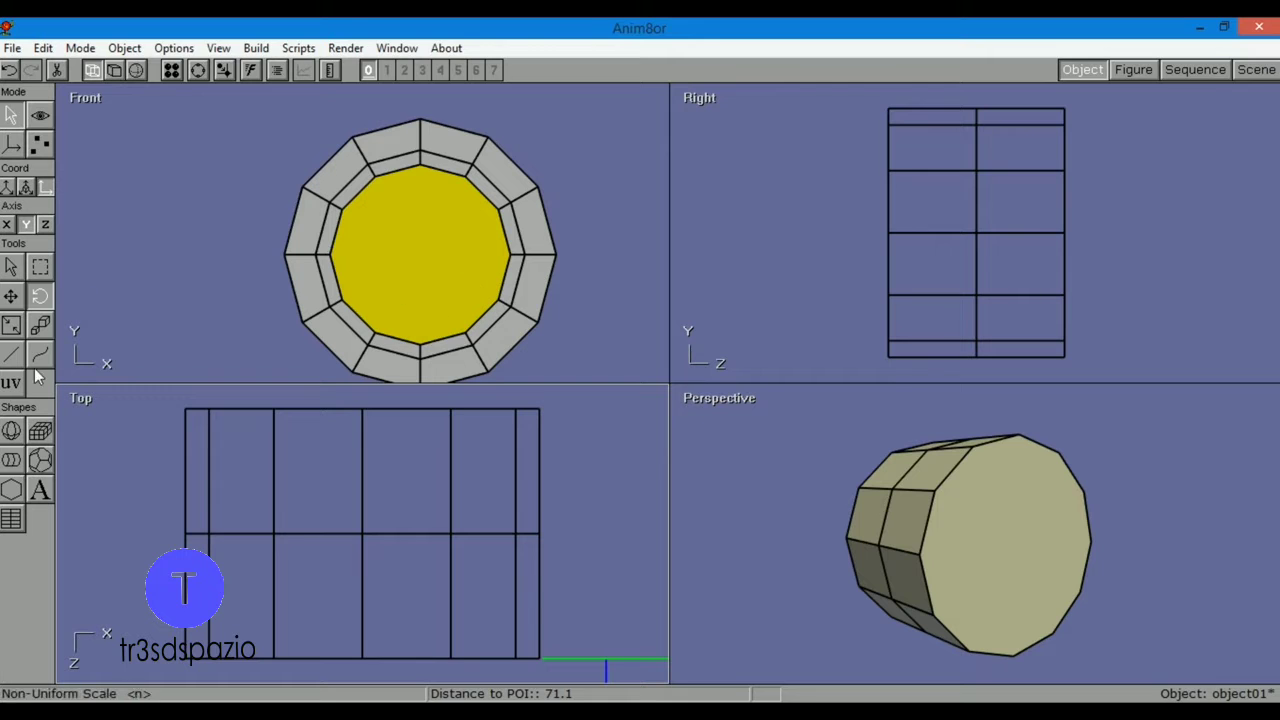
click(42, 145)
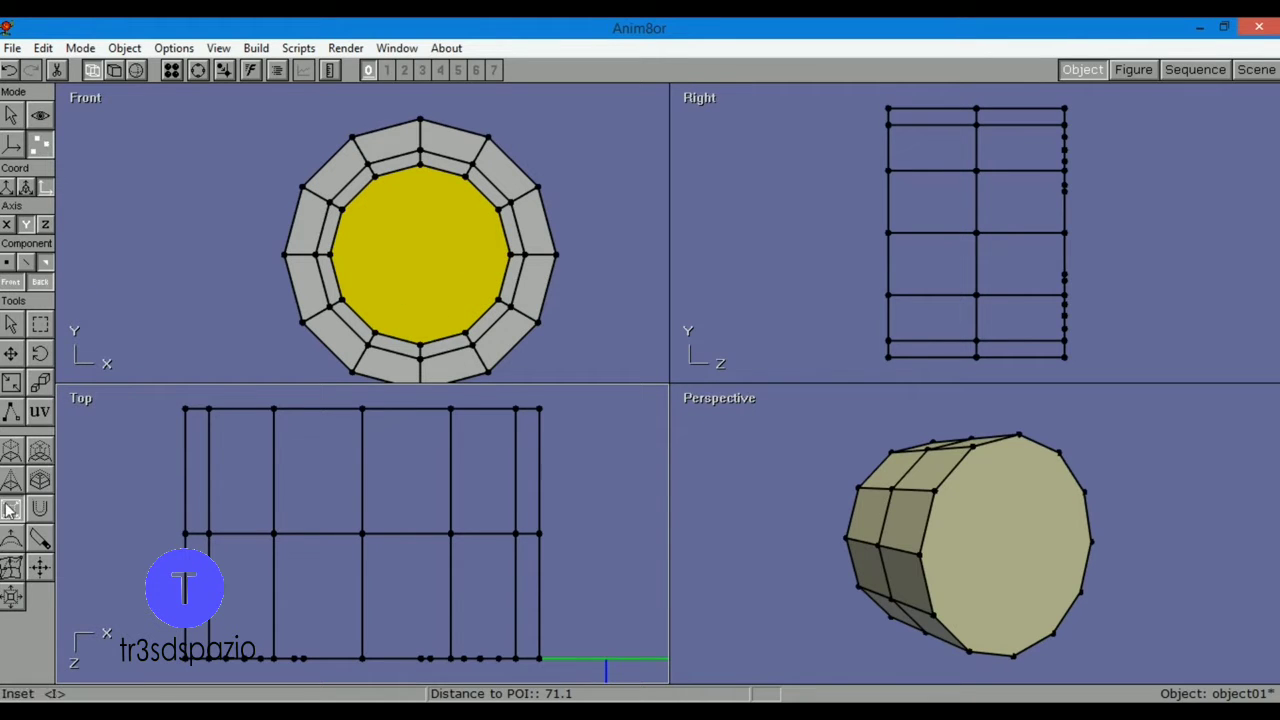
click(11, 450)
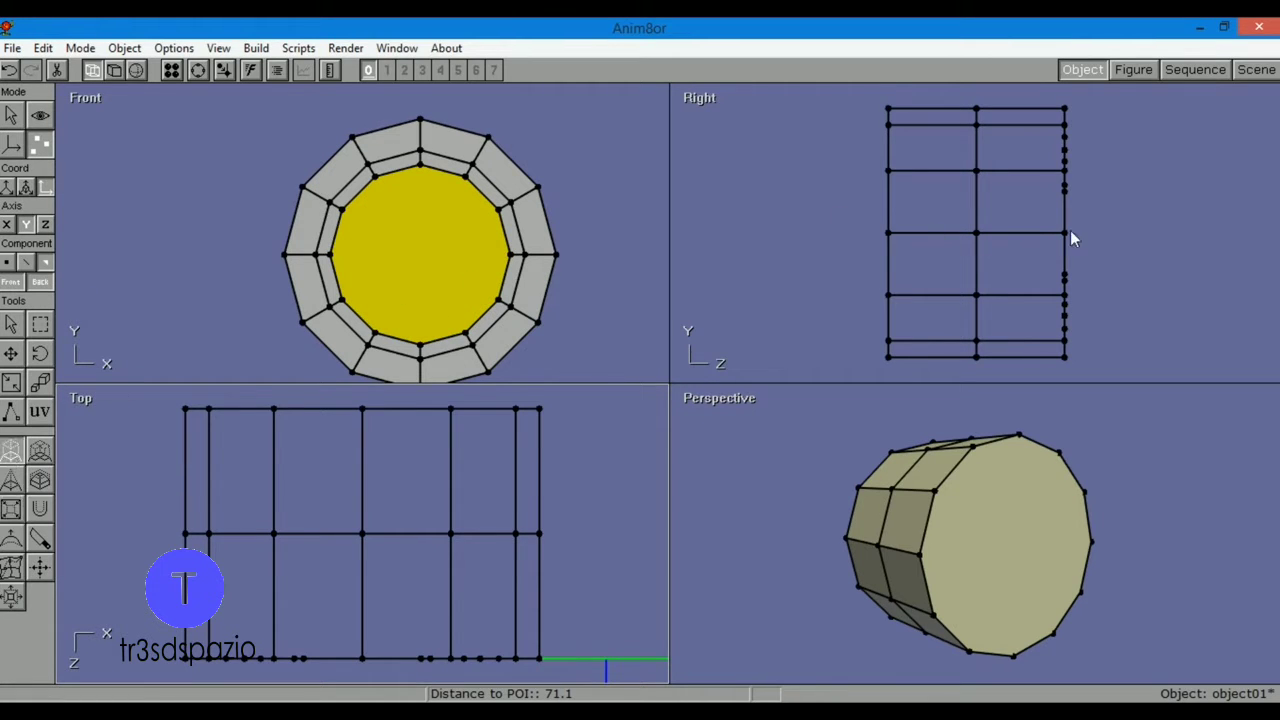
mouse_move(1066, 260)
mouse_down()
mouse_move(1047, 258)
mouse_move(1068, 275)
mouse_up()
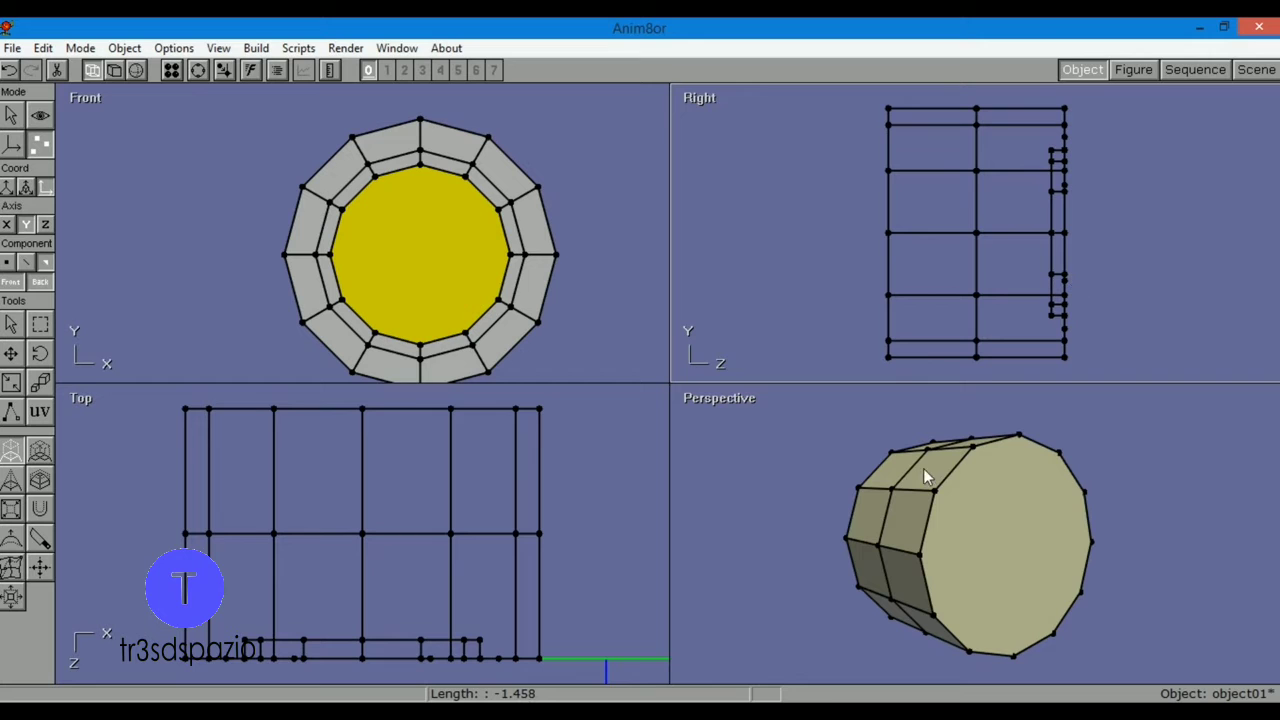
Step: Bump the recessed cap face inward by about 2.1 so its wedges meet at a central point
click(197, 69)
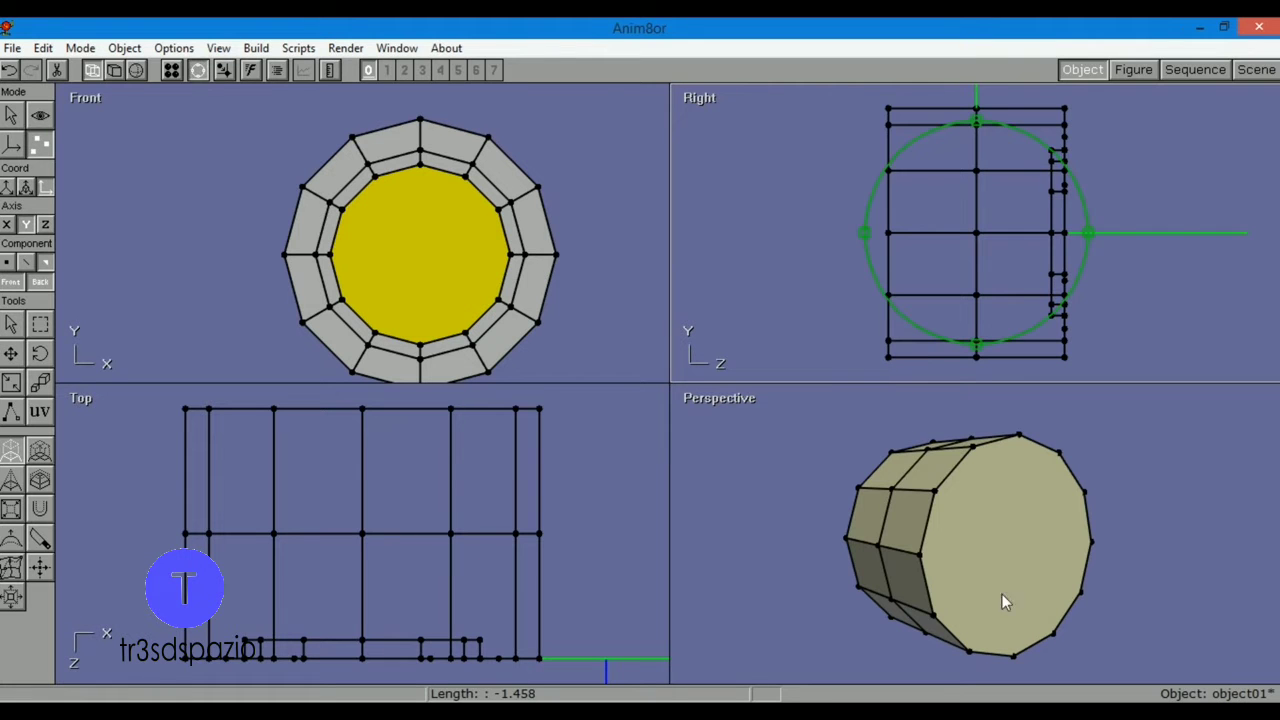
drag(1002, 594, 1013, 528)
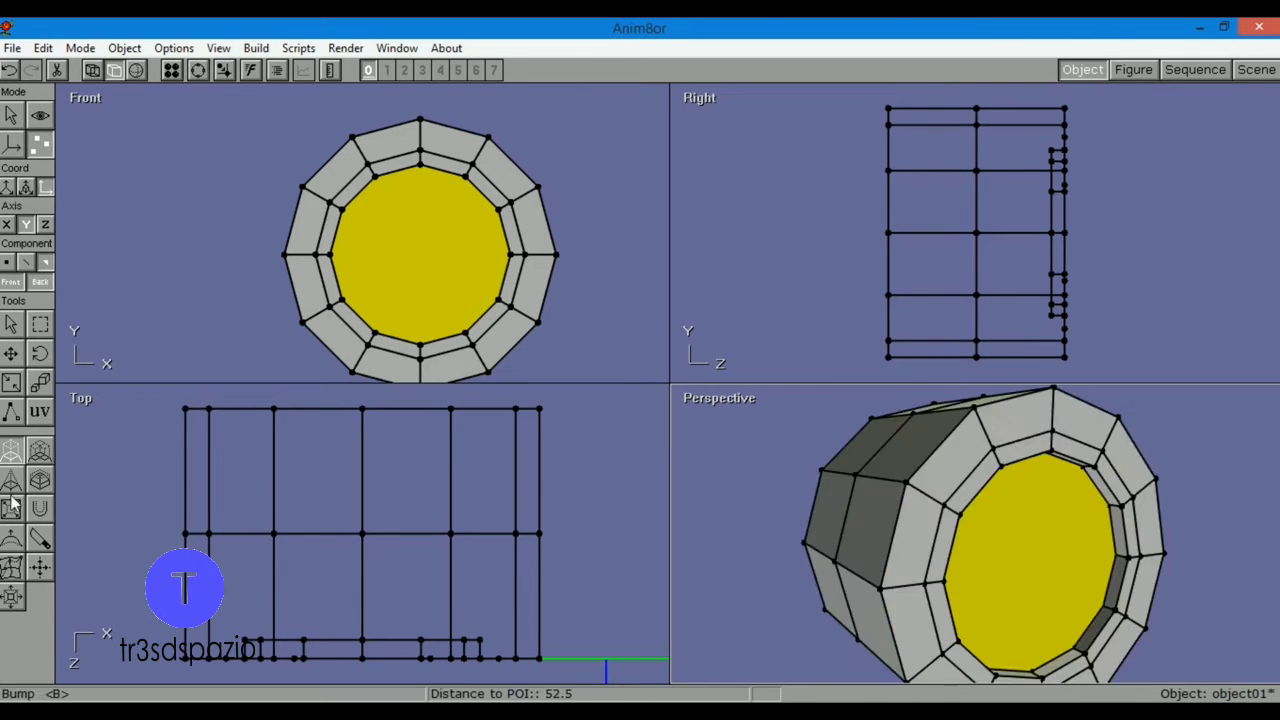
click(12, 484)
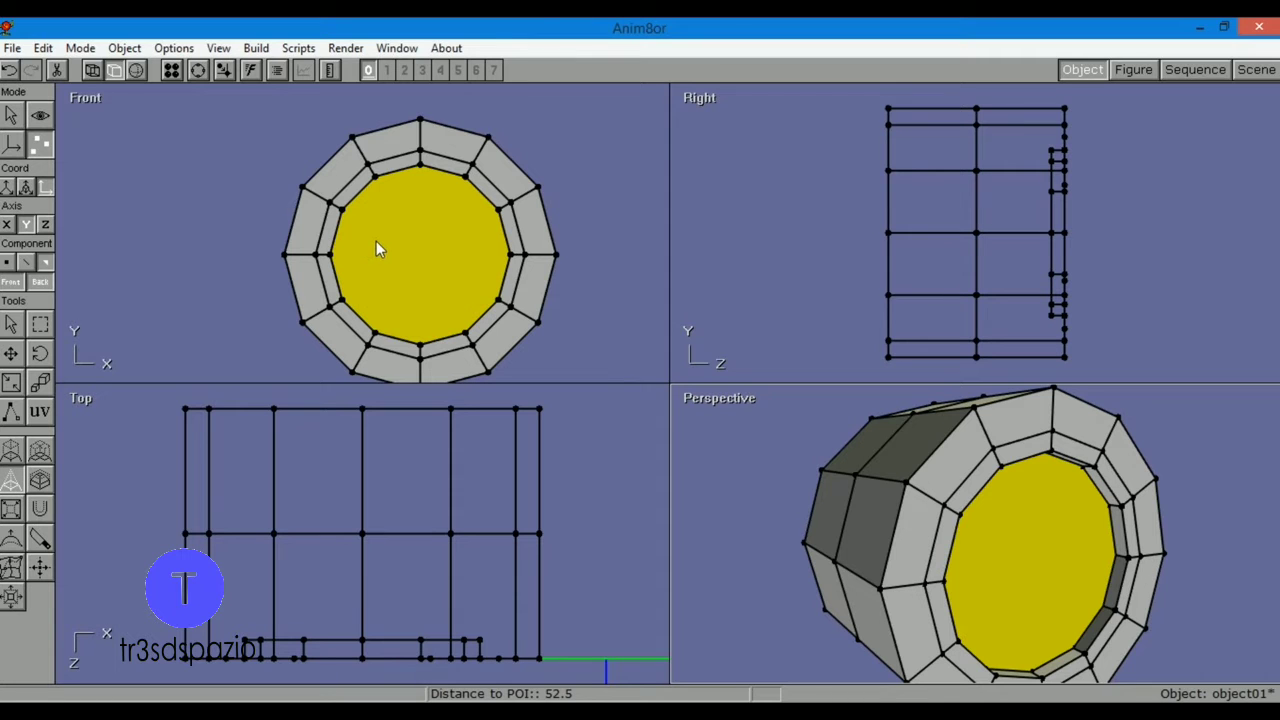
mouse_move(376, 241)
mouse_down()
mouse_move(453, 240)
mouse_move(358, 234)
mouse_move(386, 252)
mouse_move(350, 240)
mouse_move(378, 254)
mouse_move(354, 240)
mouse_up()
scroll(446, 181, up, 1)
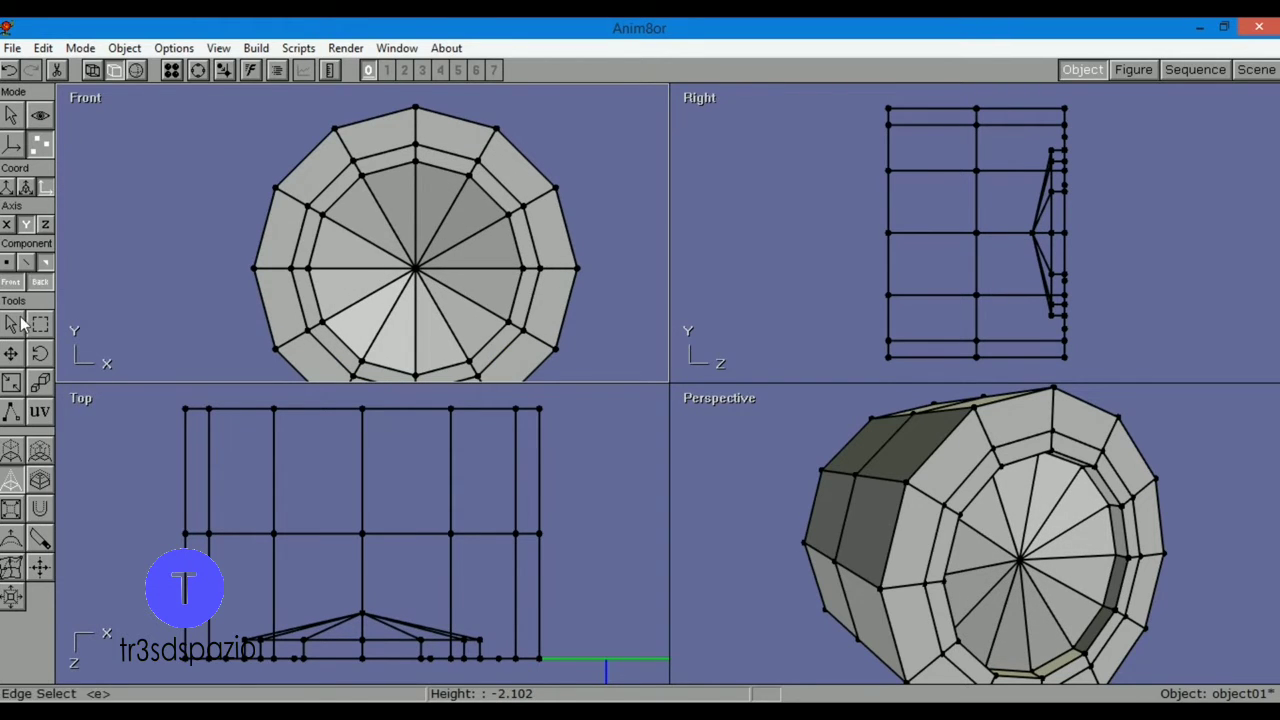
Step: Select four pairs of adjacent wedge faces on the recessed cap, leaving one unselected wedge between neighbouring pairs
click(12, 323)
click(403, 188)
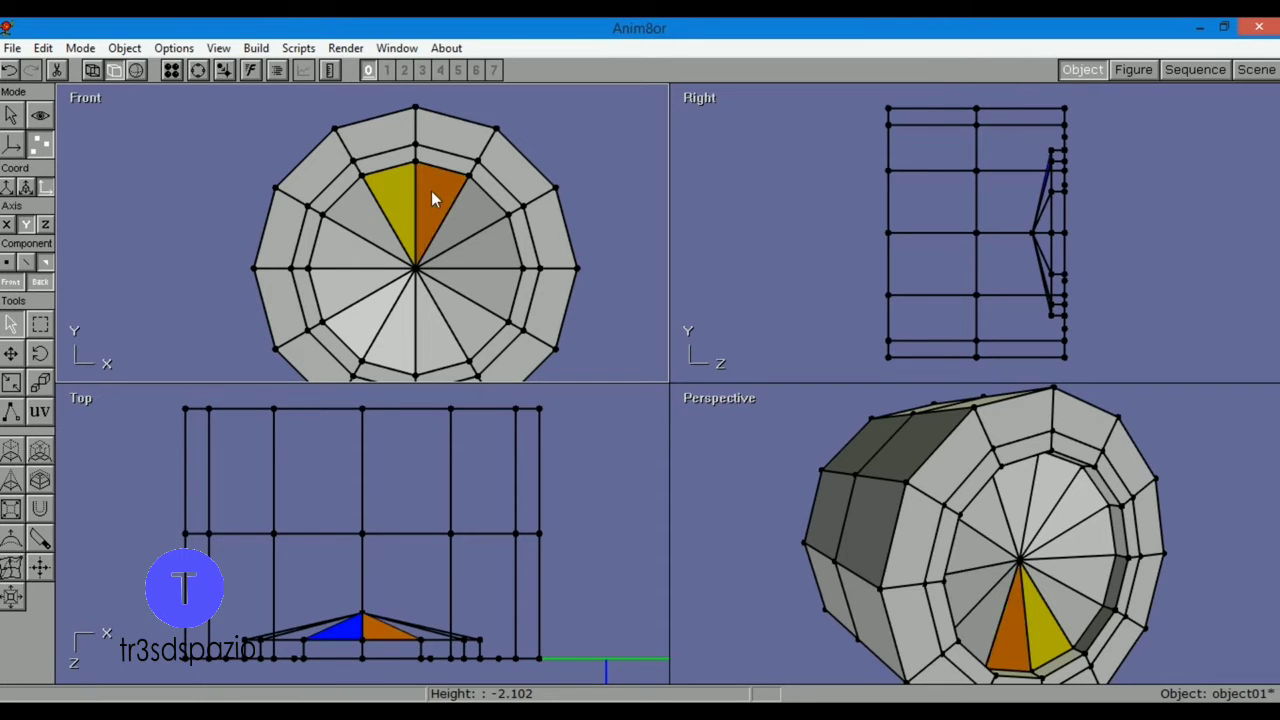
shift+click(420, 255)
shift+click(406, 333)
shift+click(430, 337)
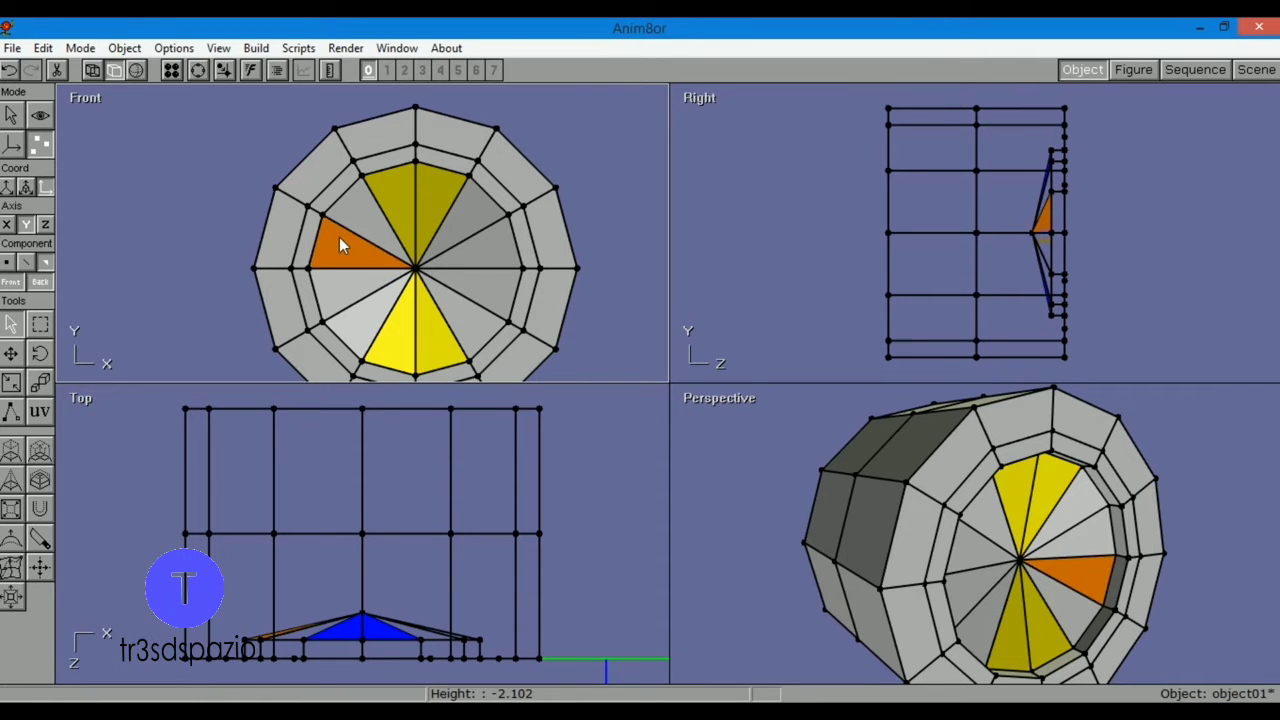
shift+click(340, 240)
shift+click(356, 281)
shift+click(497, 287)
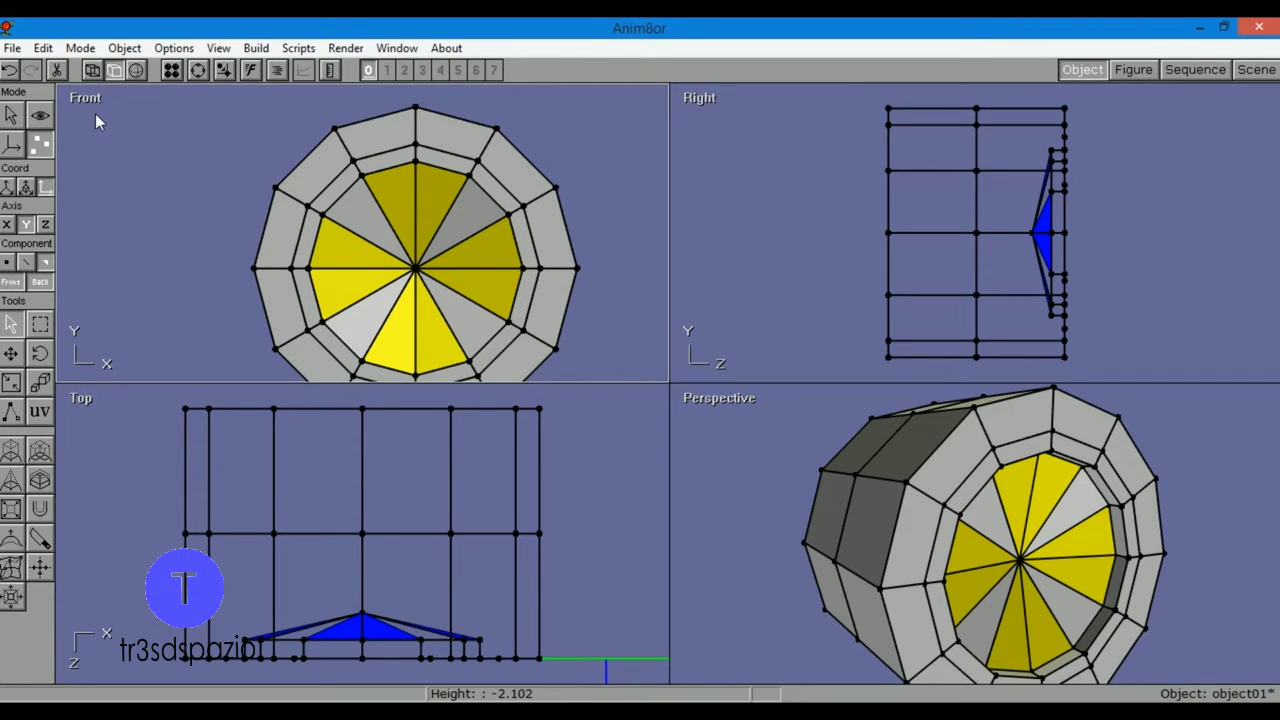
Step: Merge each selected pair of adjacent wedges into a single face
click(43, 48)
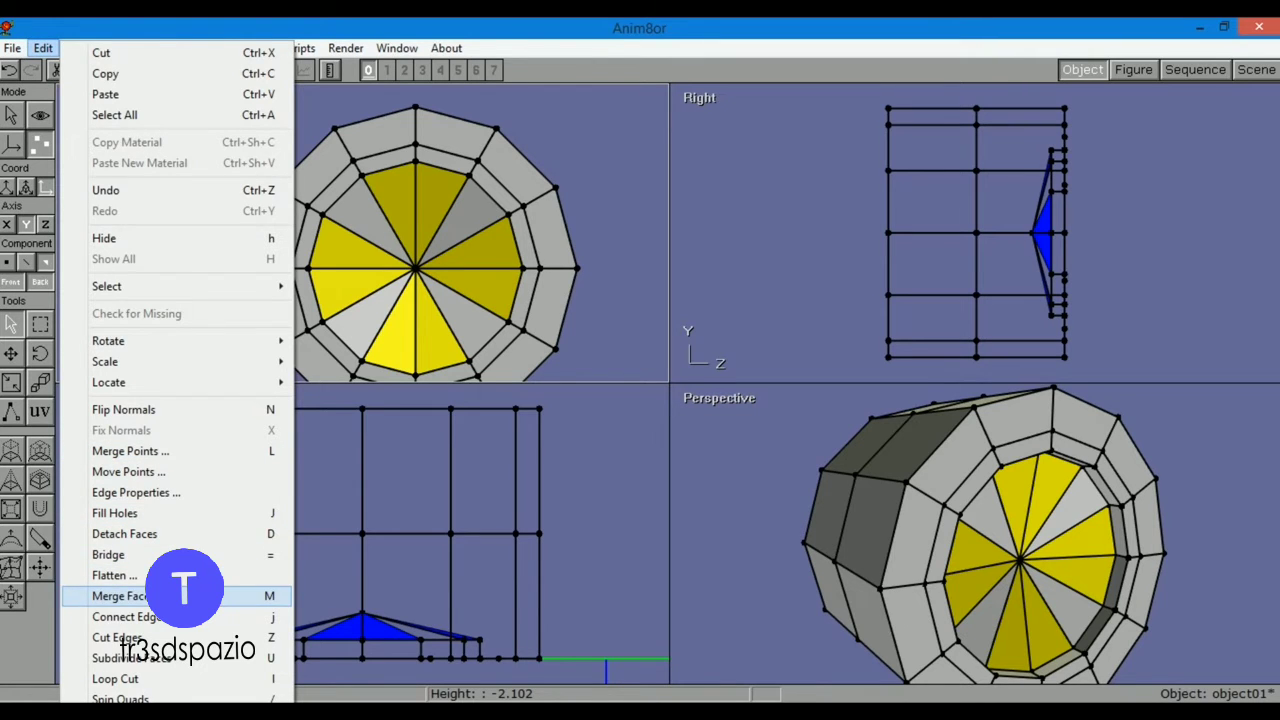
click(120, 596)
scroll(289, 190, down, 2)
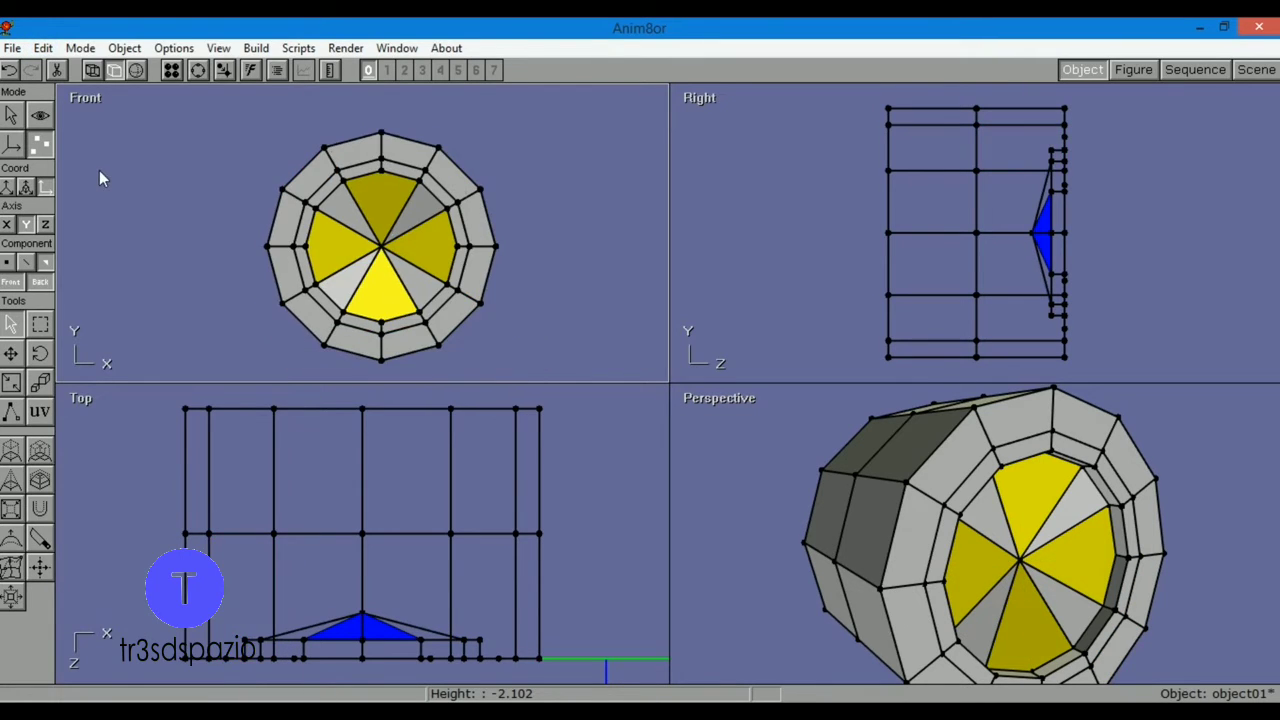
Step: Extrude the four merged wedge faces outward about 1.39 to form spokes, and return to object editing
click(11, 452)
mouse_move(388, 612)
mouse_down()
mouse_move(389, 635)
mouse_move(395, 586)
mouse_move(418, 631)
mouse_move(394, 597)
mouse_move(407, 613)
mouse_up()
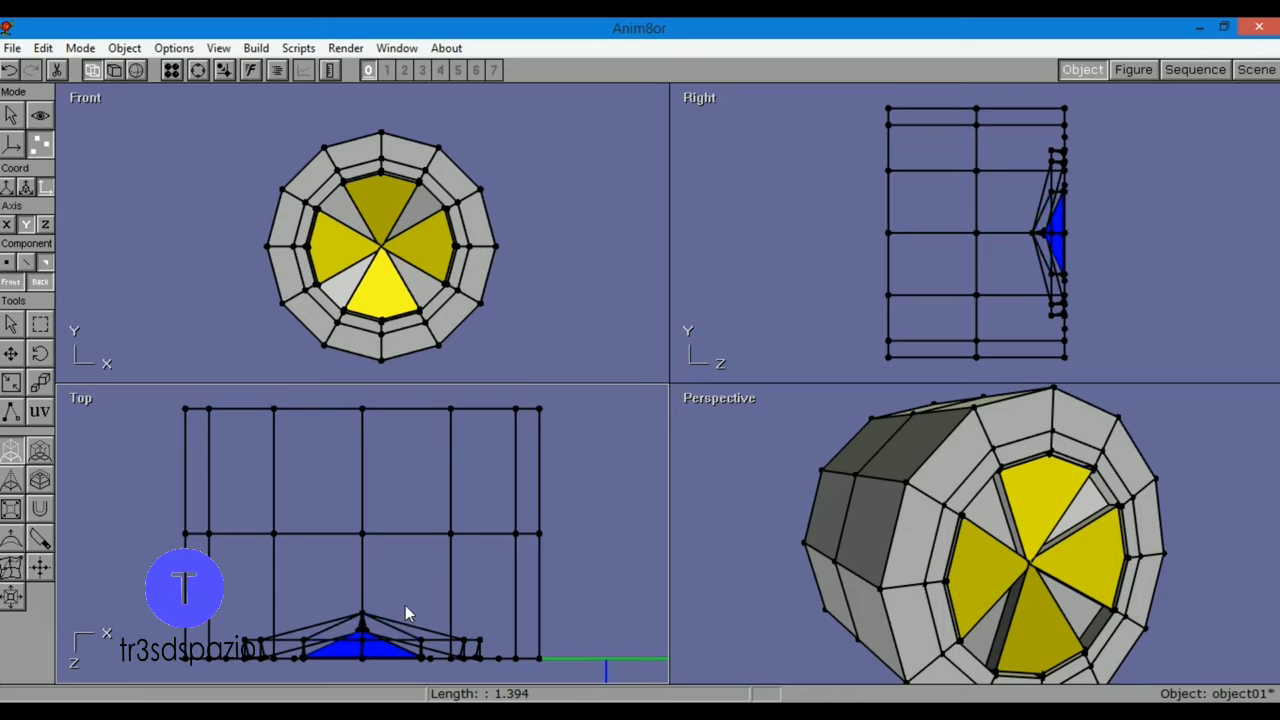
click(12, 119)
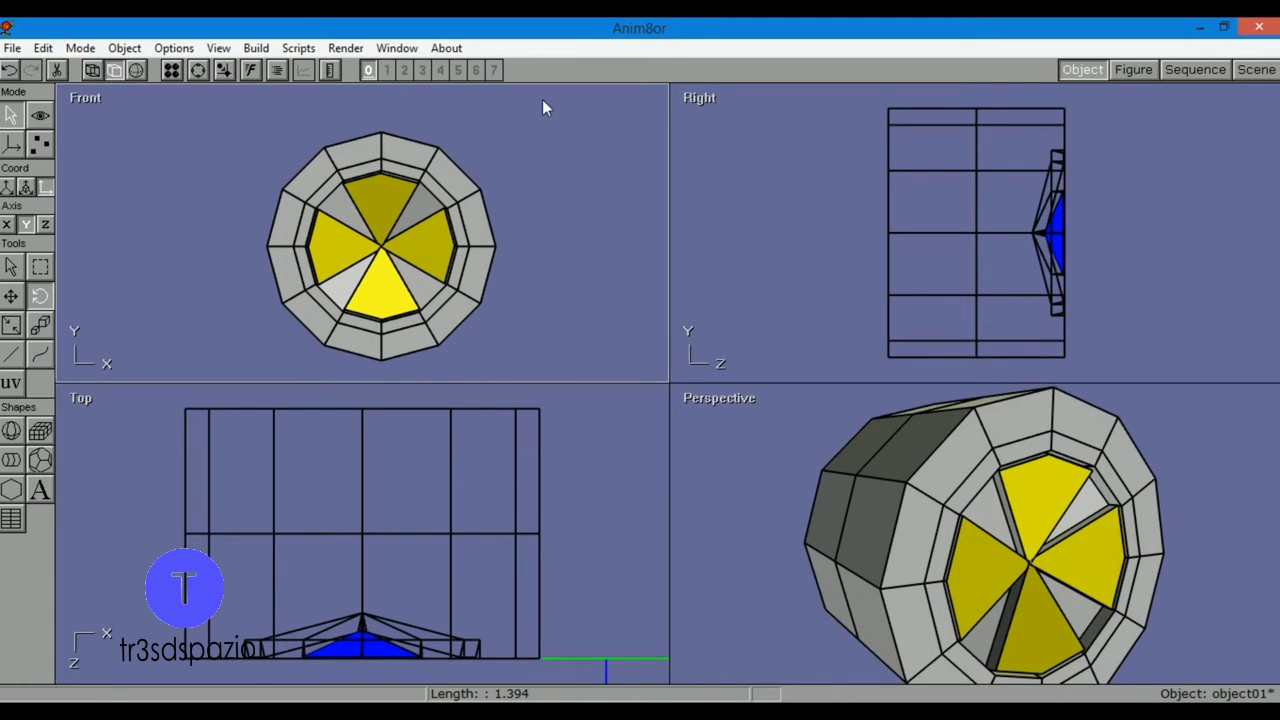
Step: Orbit the Perspective view towards the spoked cap and create a new object material with its colour darkened to near black
click(200, 71)
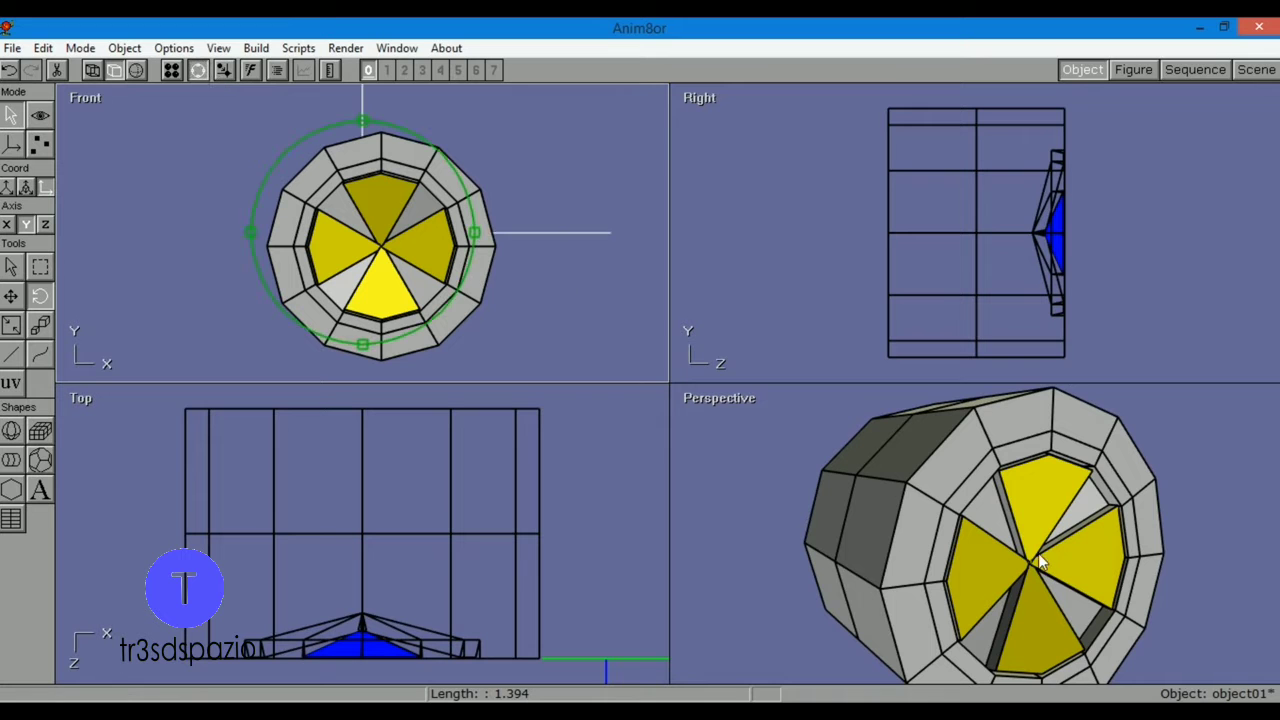
drag(1038, 553, 889, 541)
drag(1080, 508, 908, 553)
scroll(888, 495, down, 2)
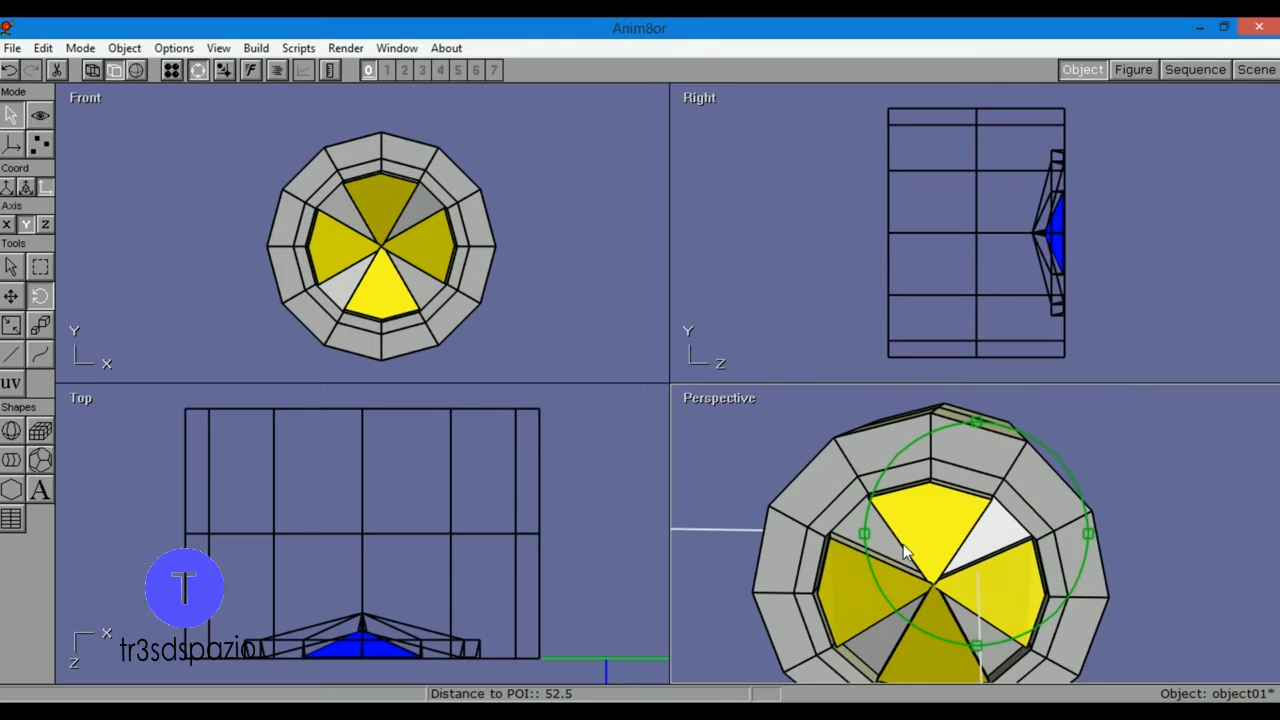
click(171, 70)
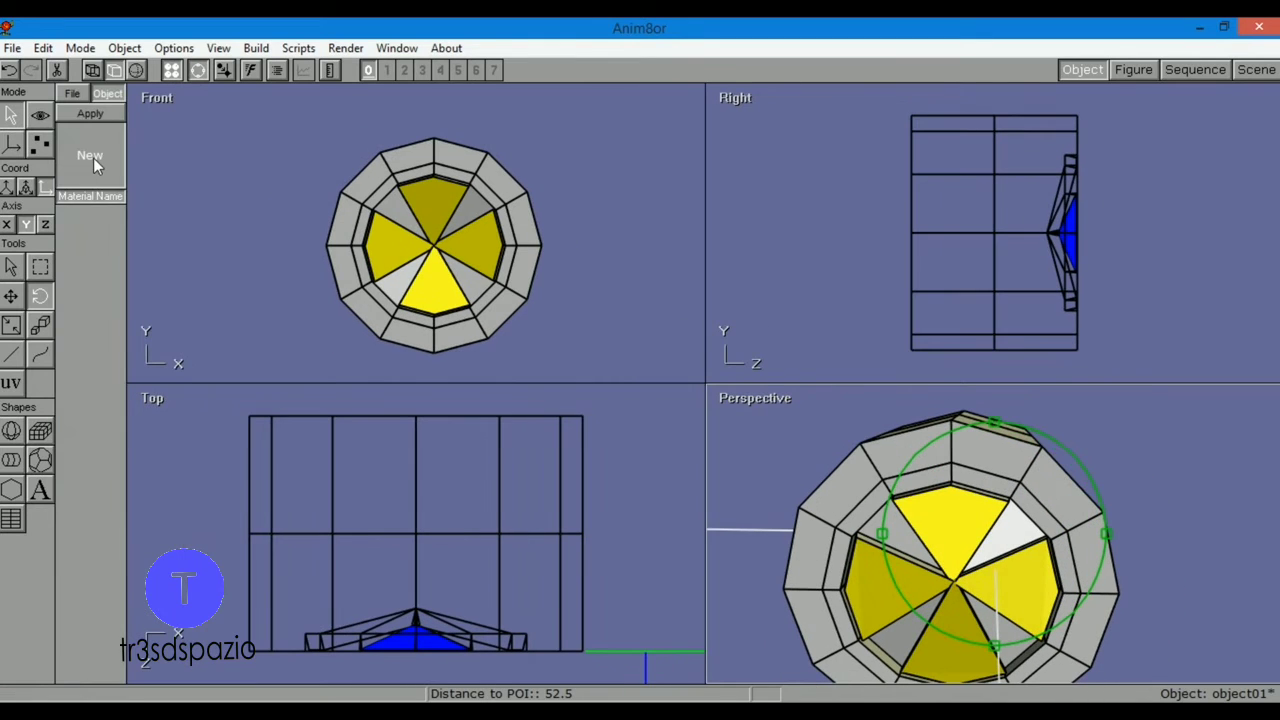
click(90, 155)
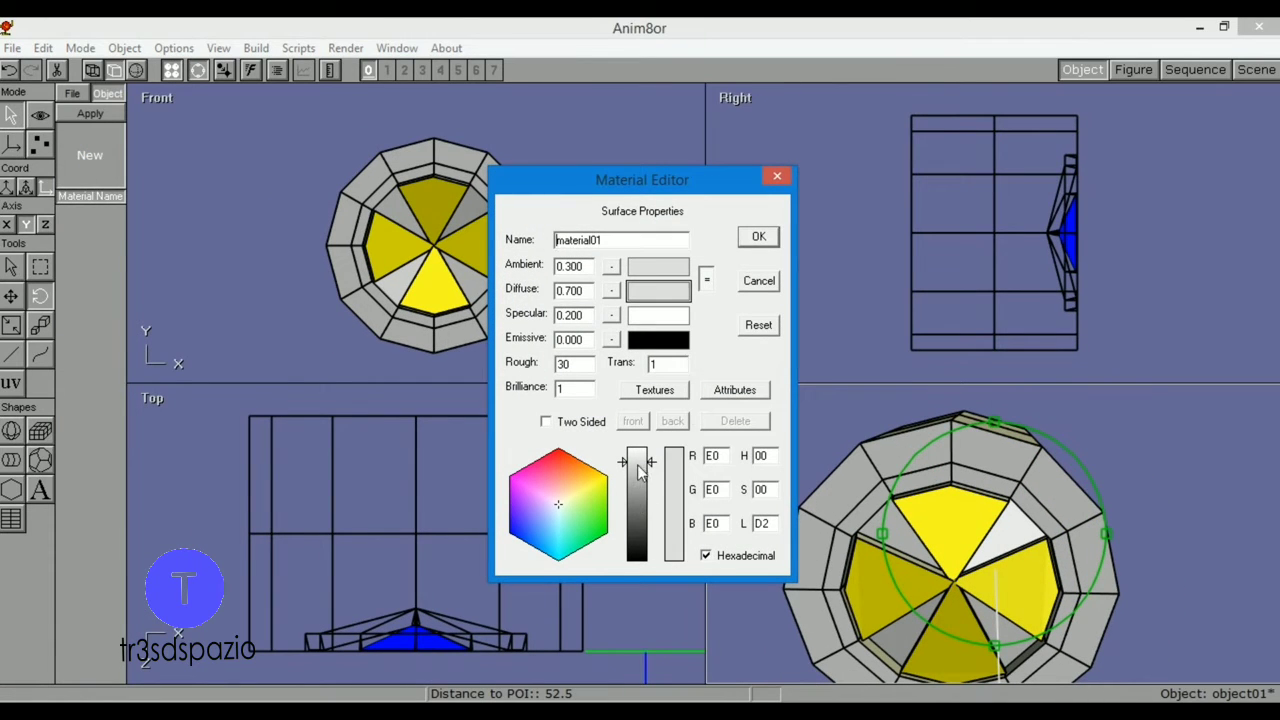
drag(637, 462, 637, 542)
click(758, 240)
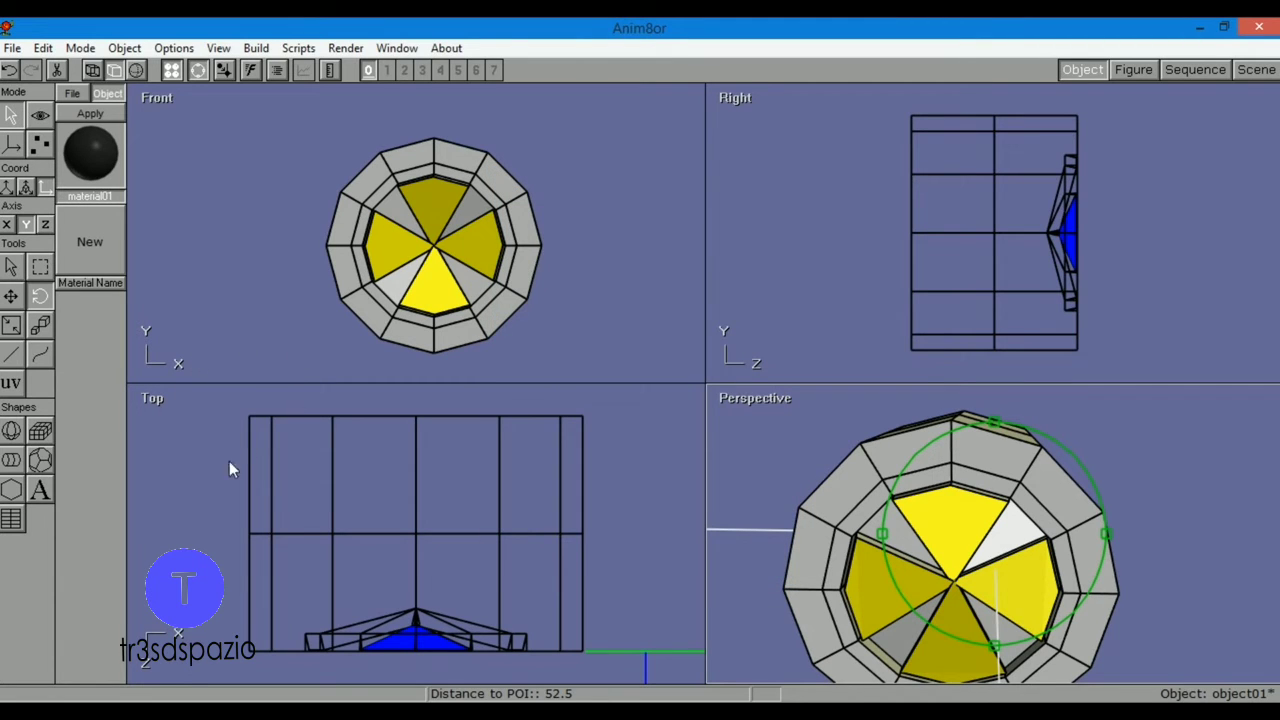
Step: Return to component editing, display the Top view as solid, and select the first side-wall faces of the cylinder
click(40, 145)
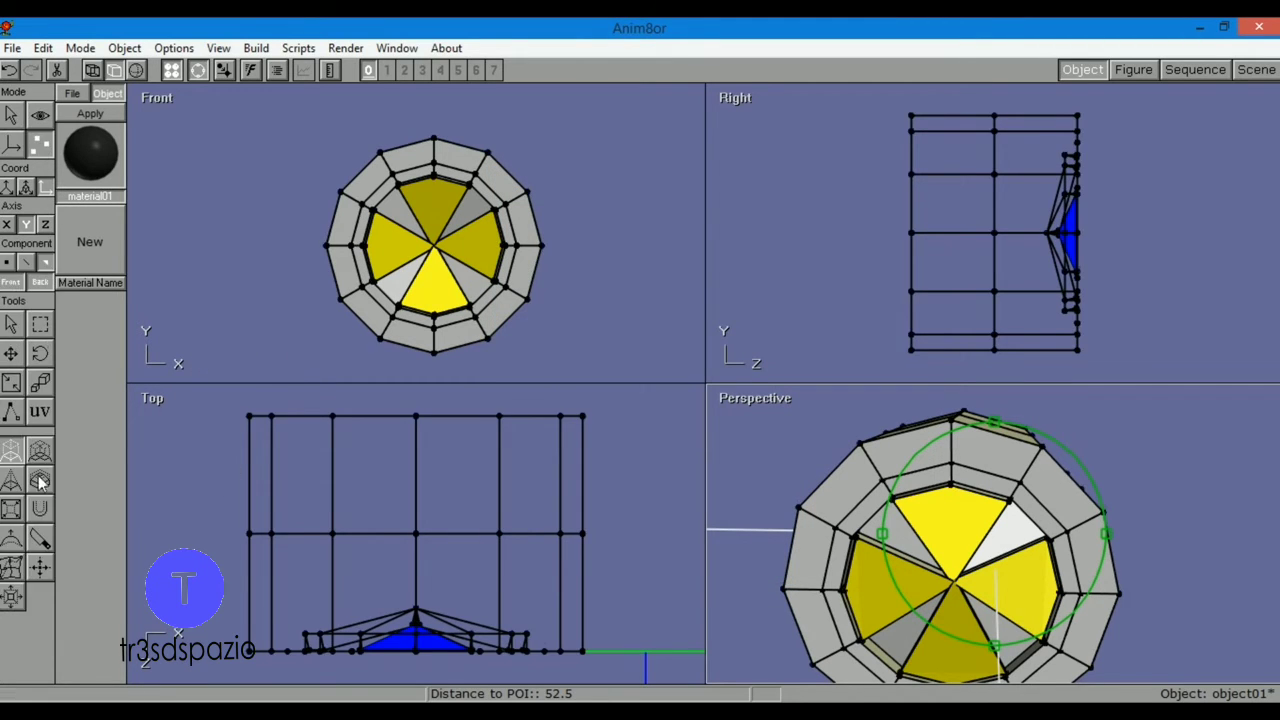
click(10, 328)
click(297, 481)
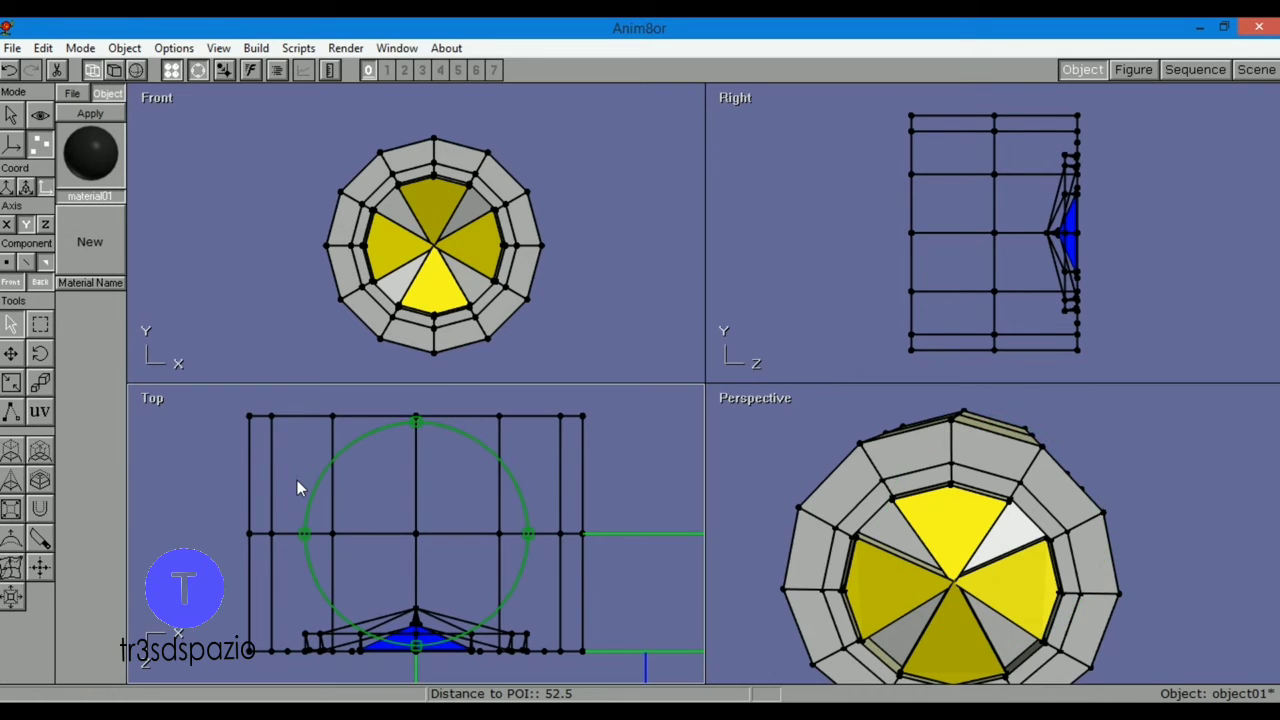
click(114, 70)
click(262, 433)
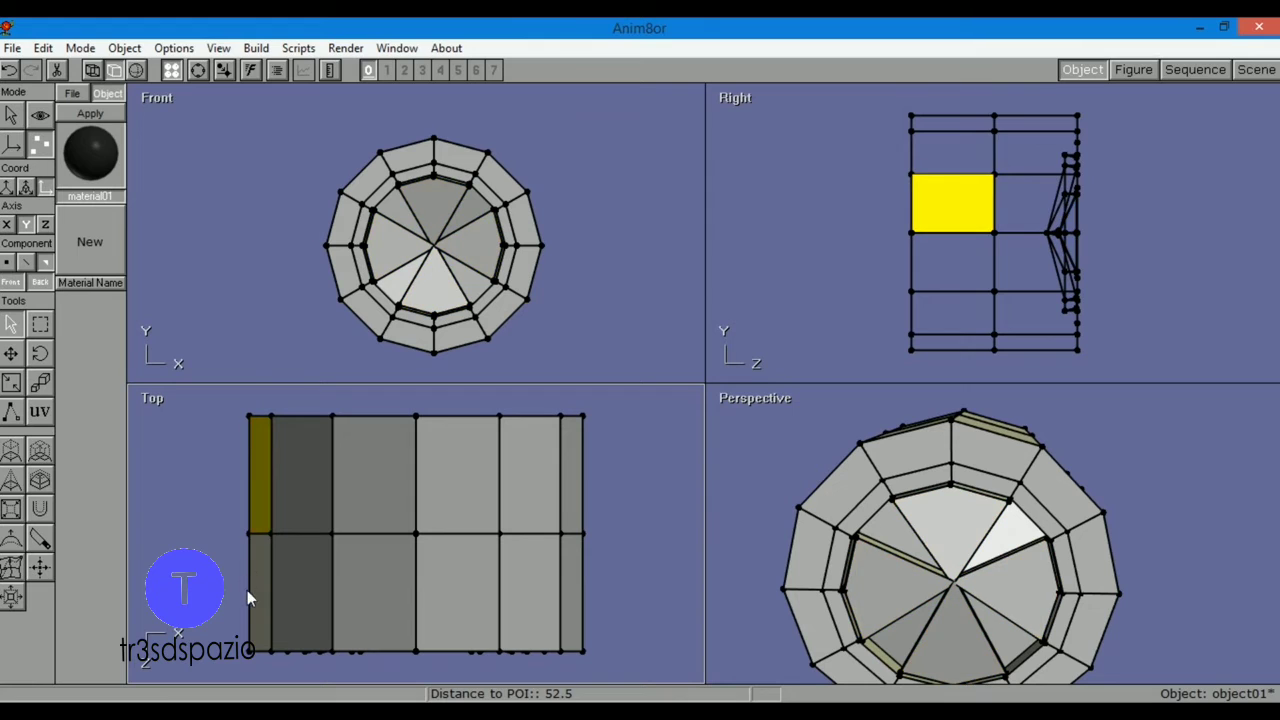
shift+click(258, 580)
shift+click(300, 480)
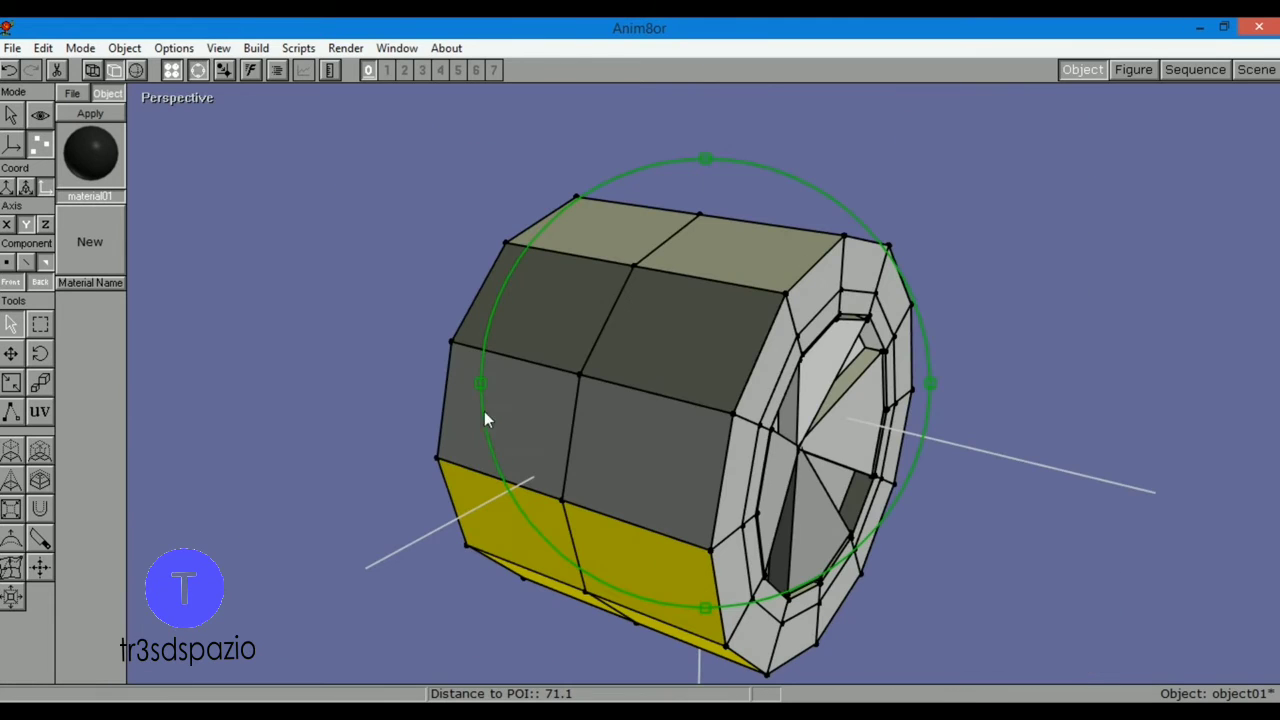
Step: Add the neighbouring side-wall faces, front and rear rows, to the selection in the Perspective view
click(197, 70)
shift+click(512, 453)
shift+click(680, 449)
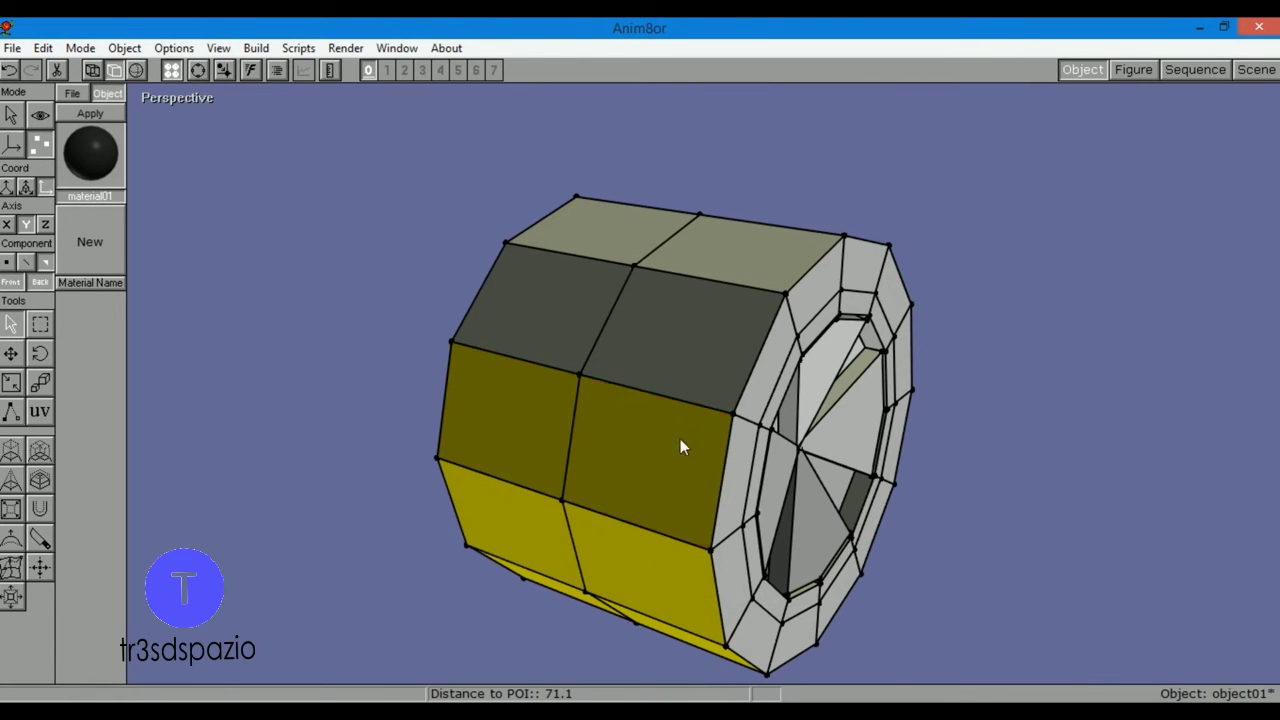
shift+click(660, 340)
shift+click(543, 280)
shift+click(610, 232)
shift+click(726, 268)
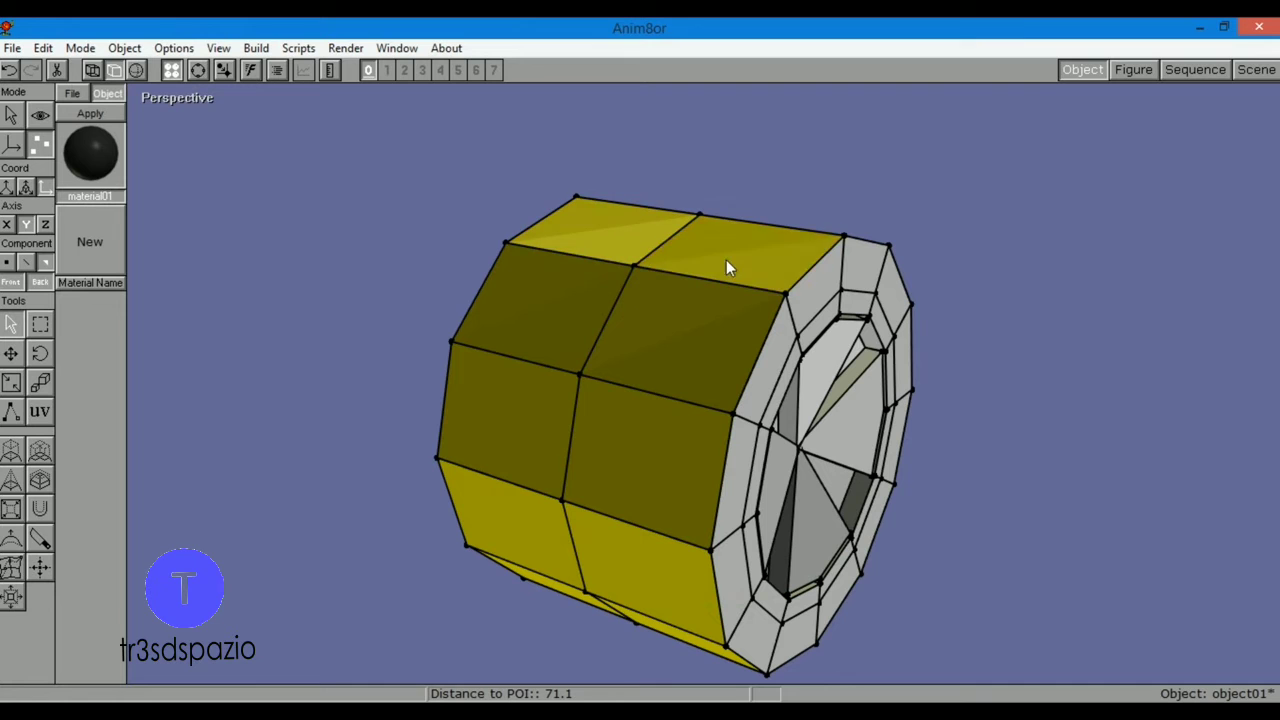
Step: Orbit to the opposite side of the cylinder and add its remaining side-wall faces to the selection
click(197, 70)
drag(815, 452, 1068, 498)
click(198, 71)
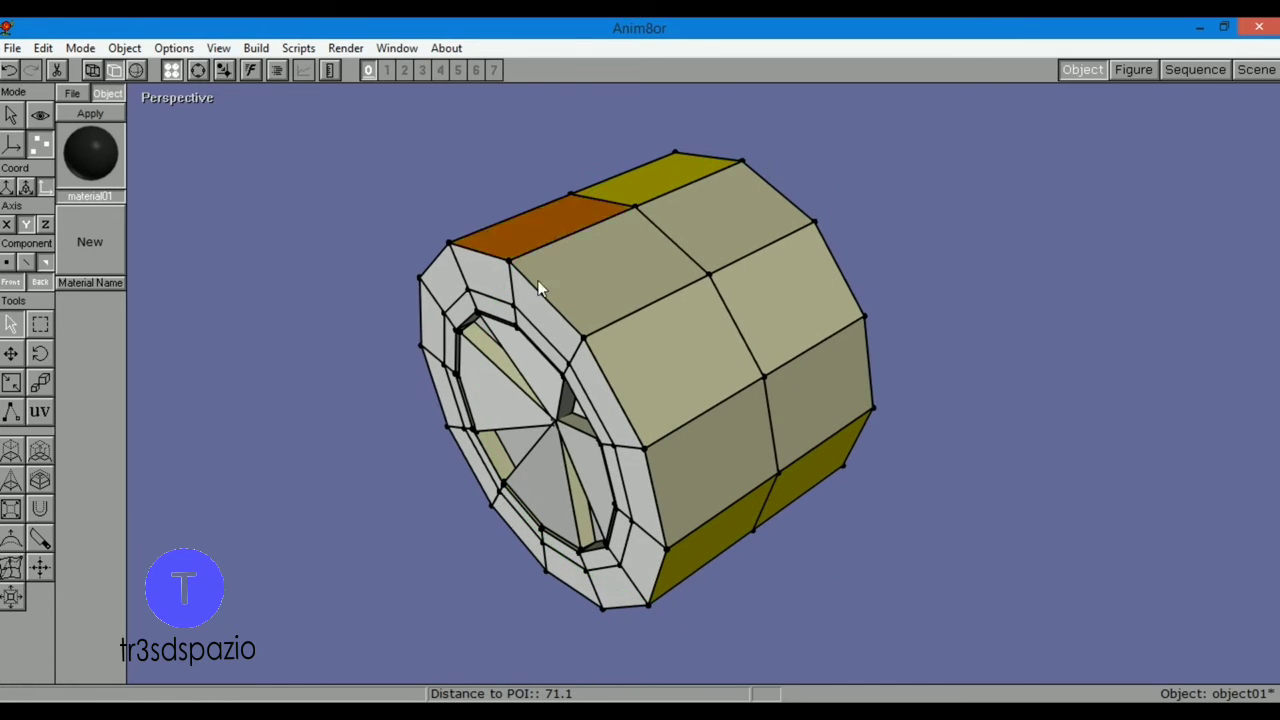
right_click(612, 268)
right_click(737, 216)
right_click(692, 392)
right_click(790, 308)
right_click(732, 446)
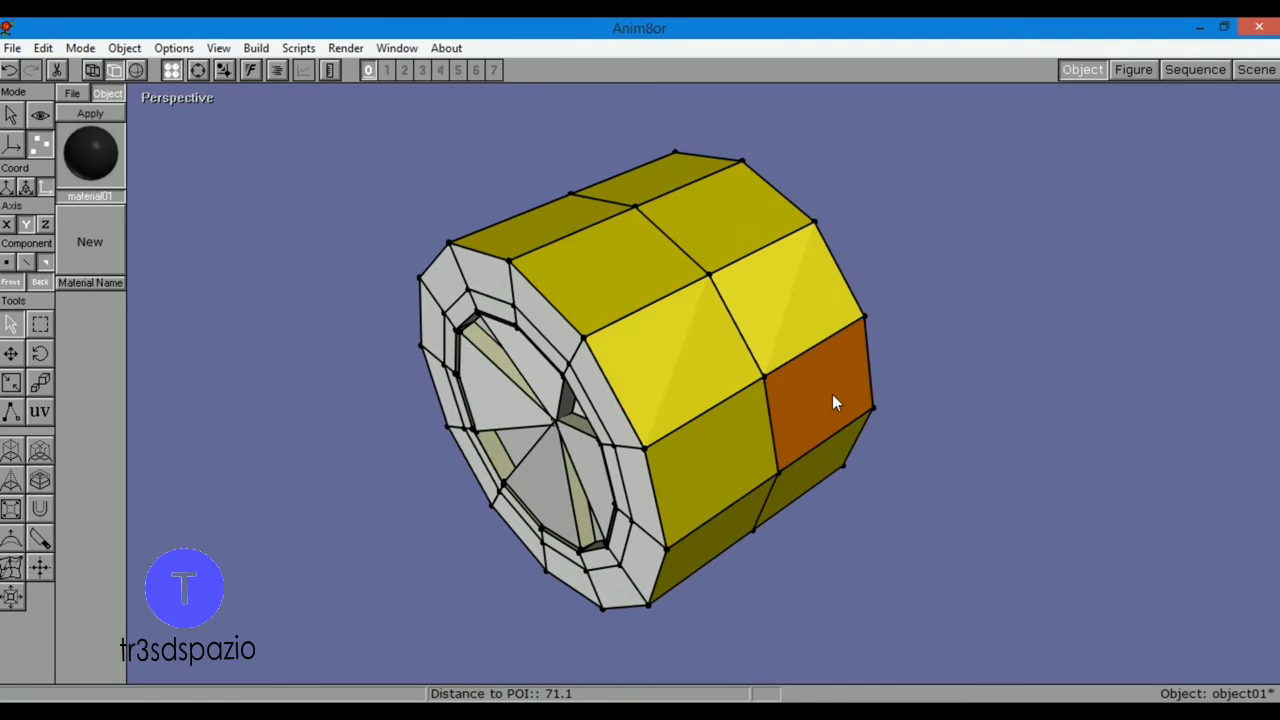
right_click(834, 402)
Step: Orbit to the back of the cylinder and add the flat rear cap to the selection
click(198, 71)
drag(720, 400, 623, 363)
click(198, 71)
right_click(567, 377)
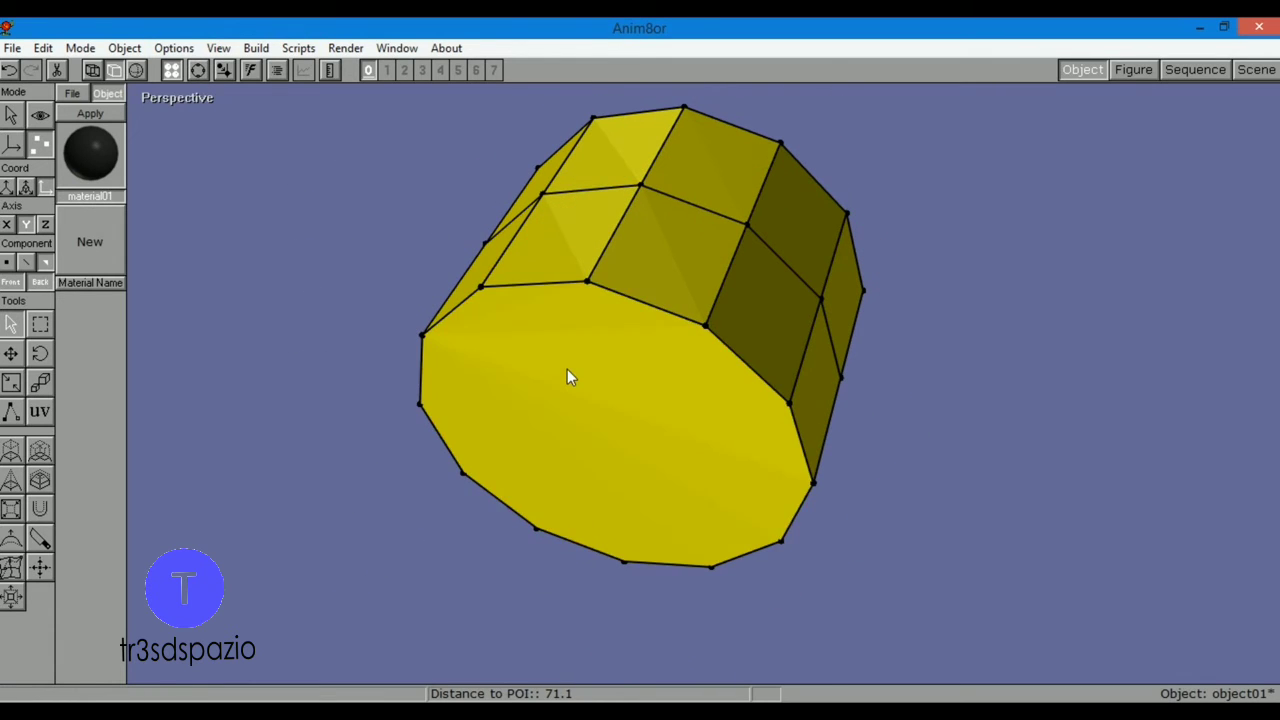
Step: Add the front cap's outer ring faces to the selection and apply the dark material to all selected faces
click(199, 76)
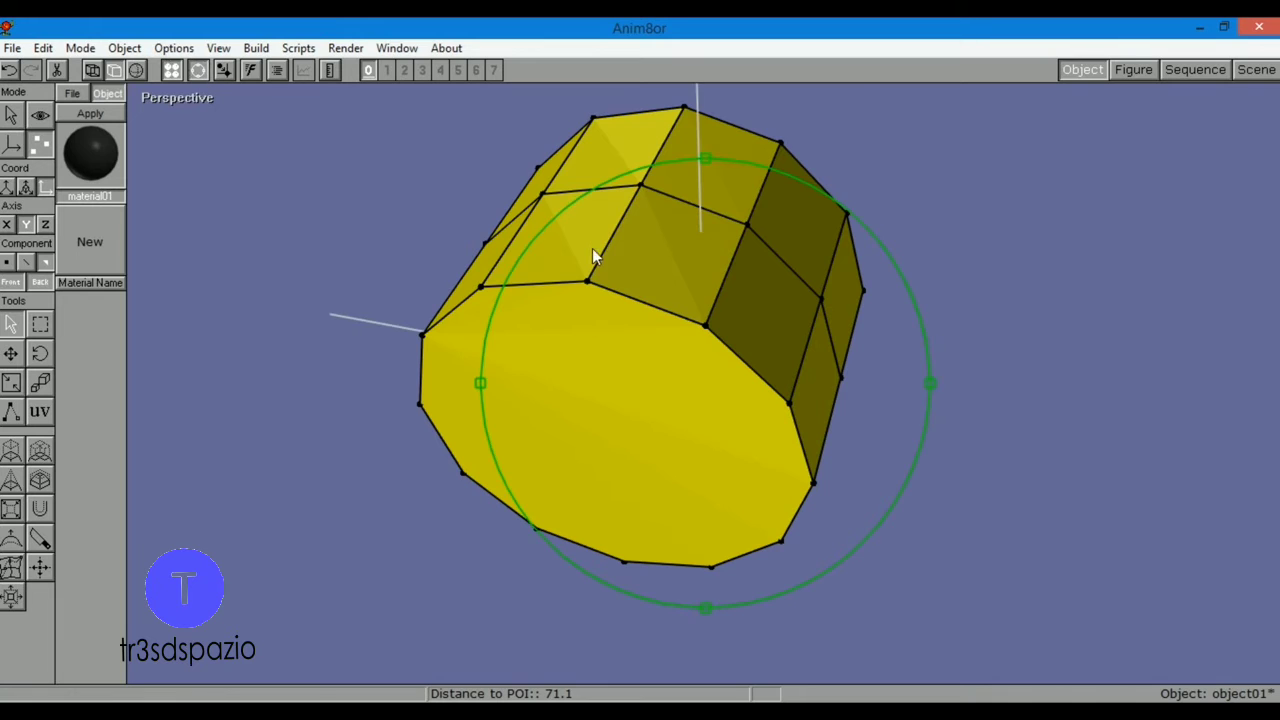
drag(592, 252, 704, 584)
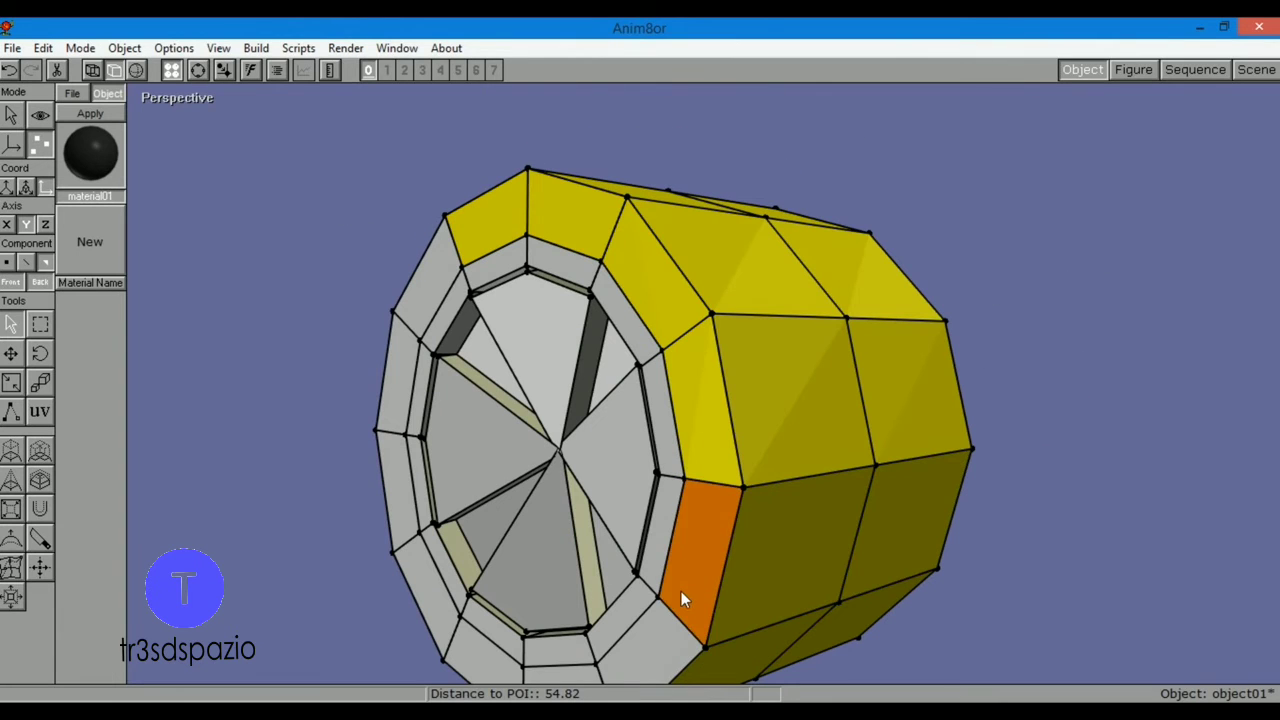
right_click(463, 635)
right_click(430, 603)
right_click(403, 460)
right_click(409, 378)
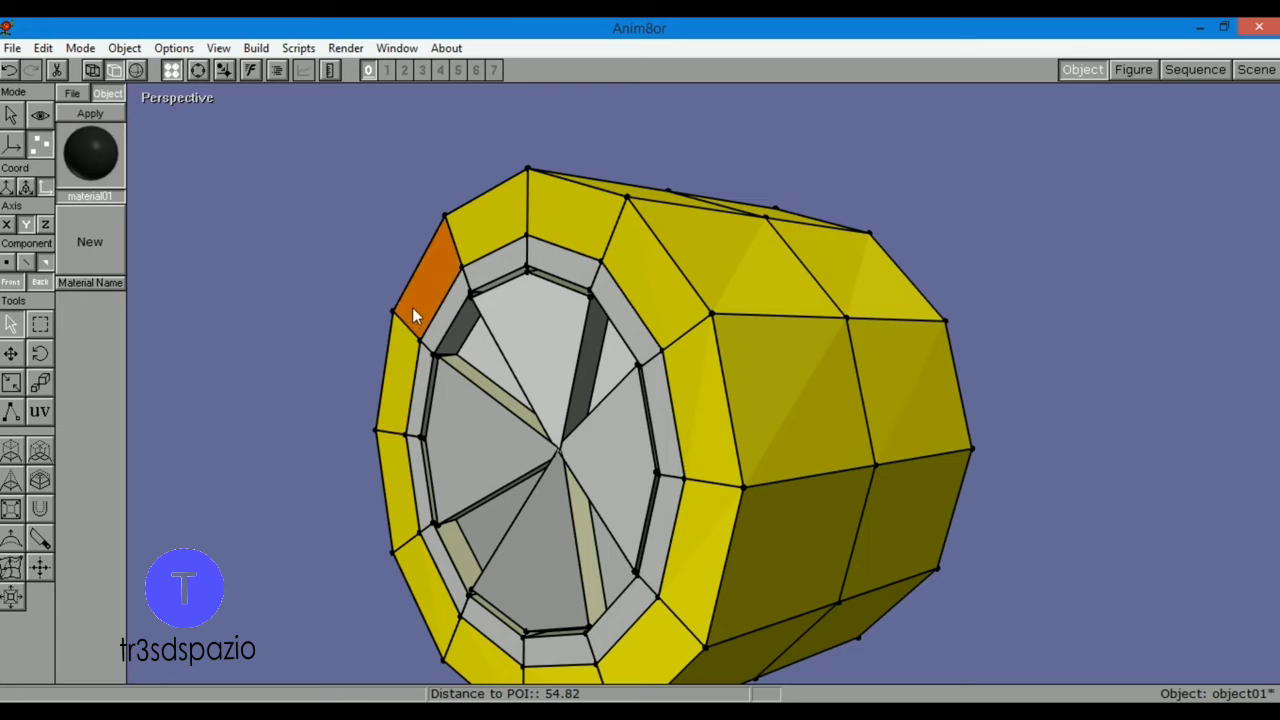
right_click(412, 307)
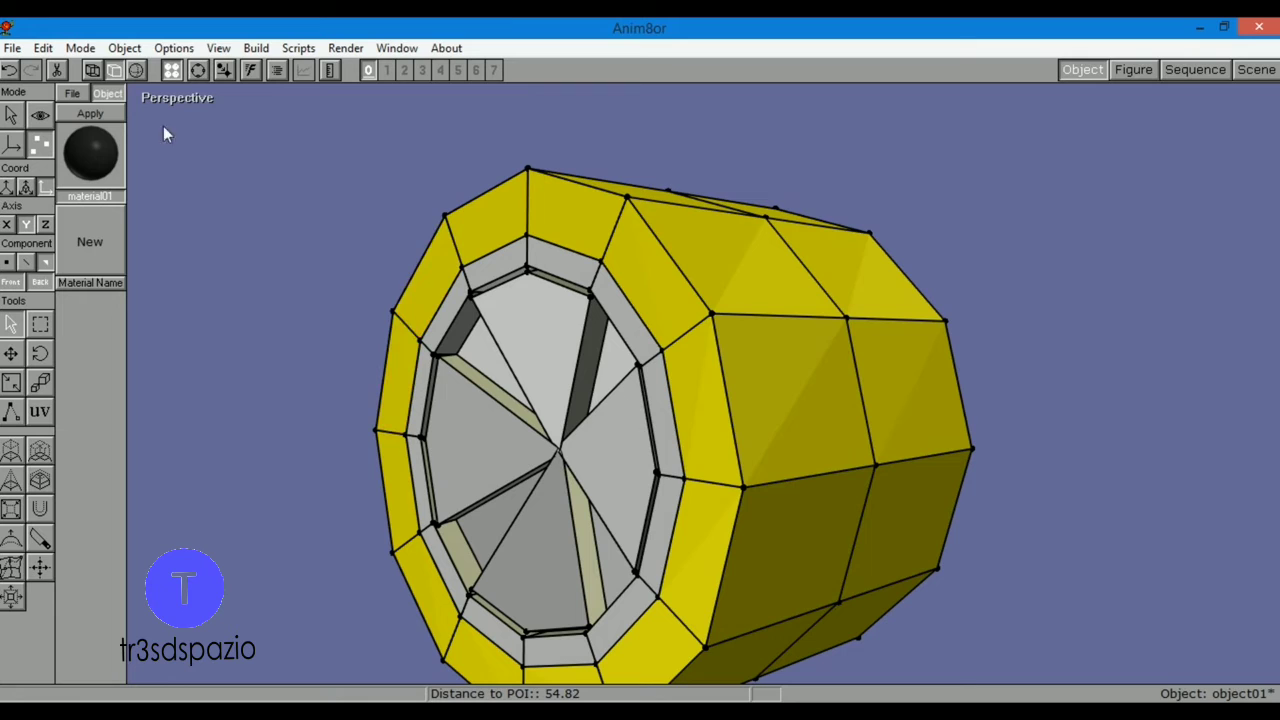
click(108, 121)
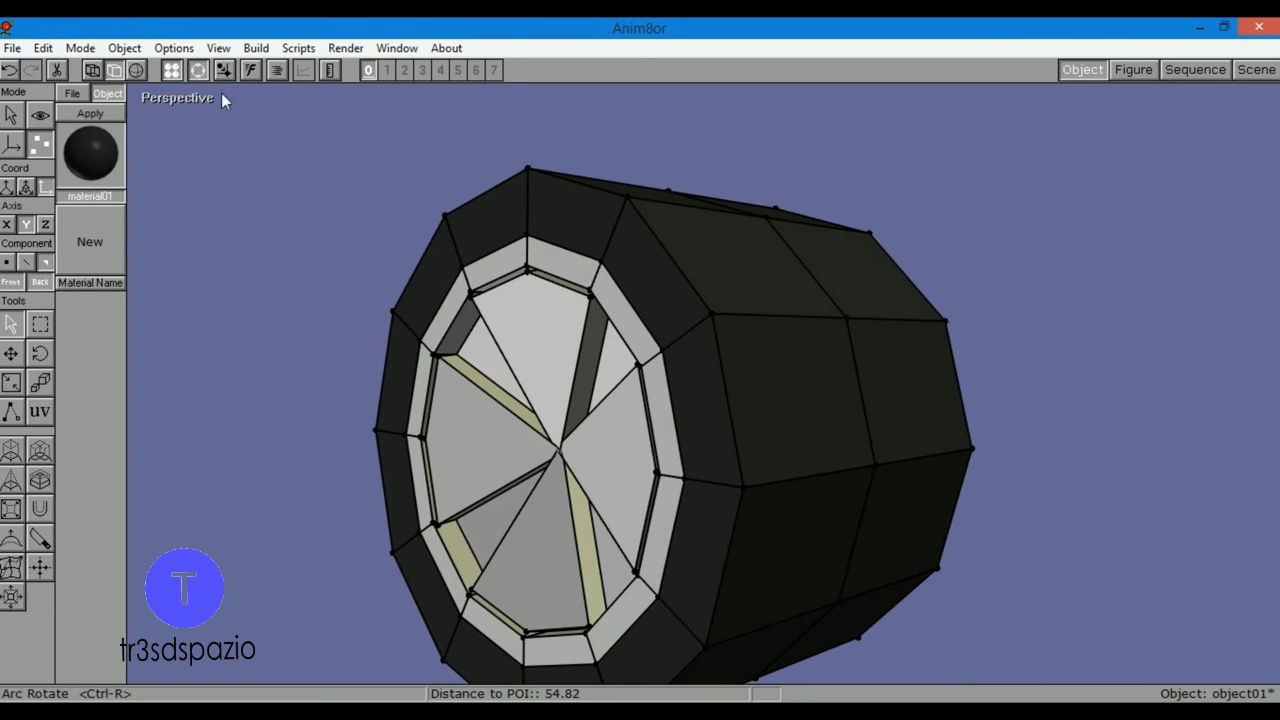
drag(221, 97, 510, 396)
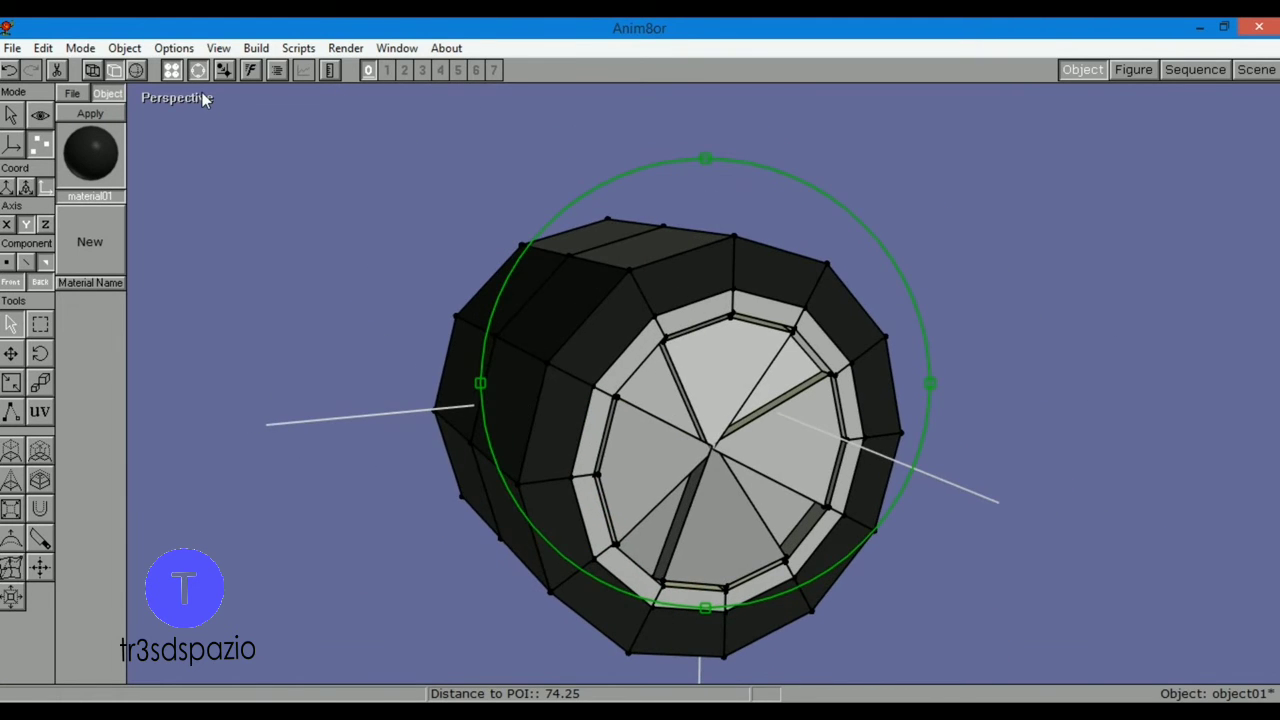
Step: Return to the four-view layout, select the whole wheel mesh in object editing mode and convert it to a subdivision object
click(202, 97)
click(201, 101)
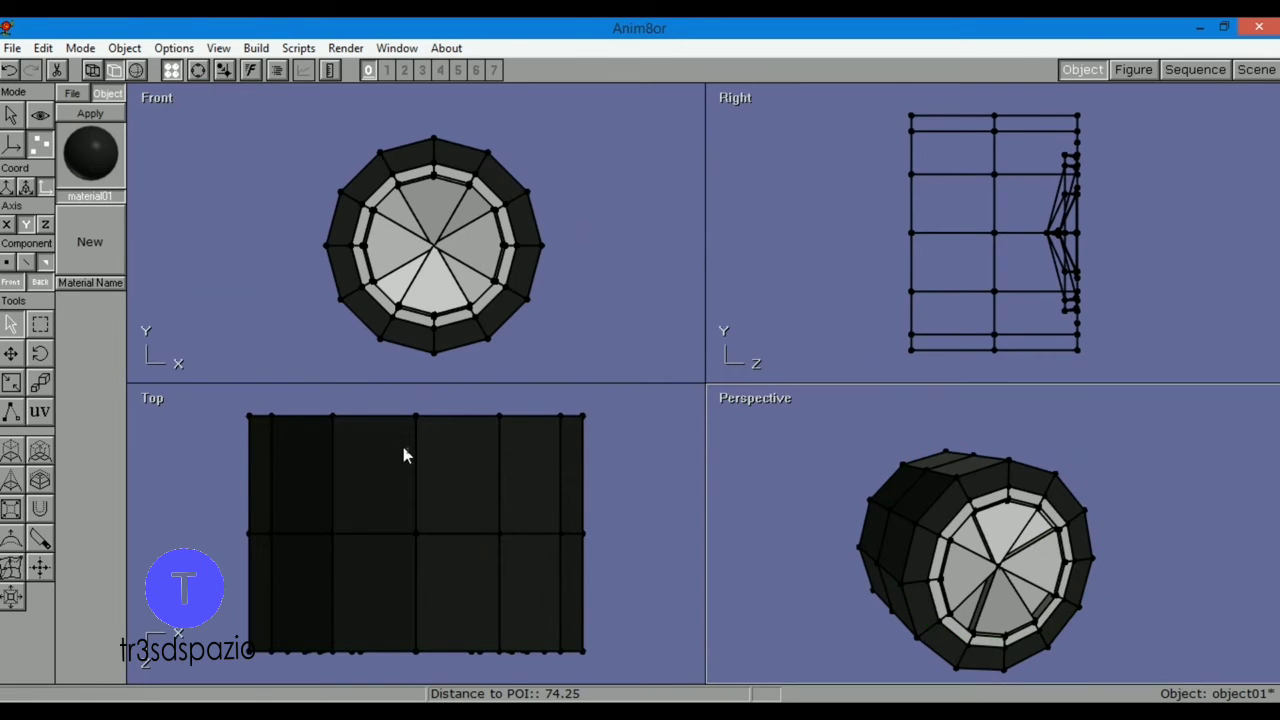
scroll(402, 447, down, 1)
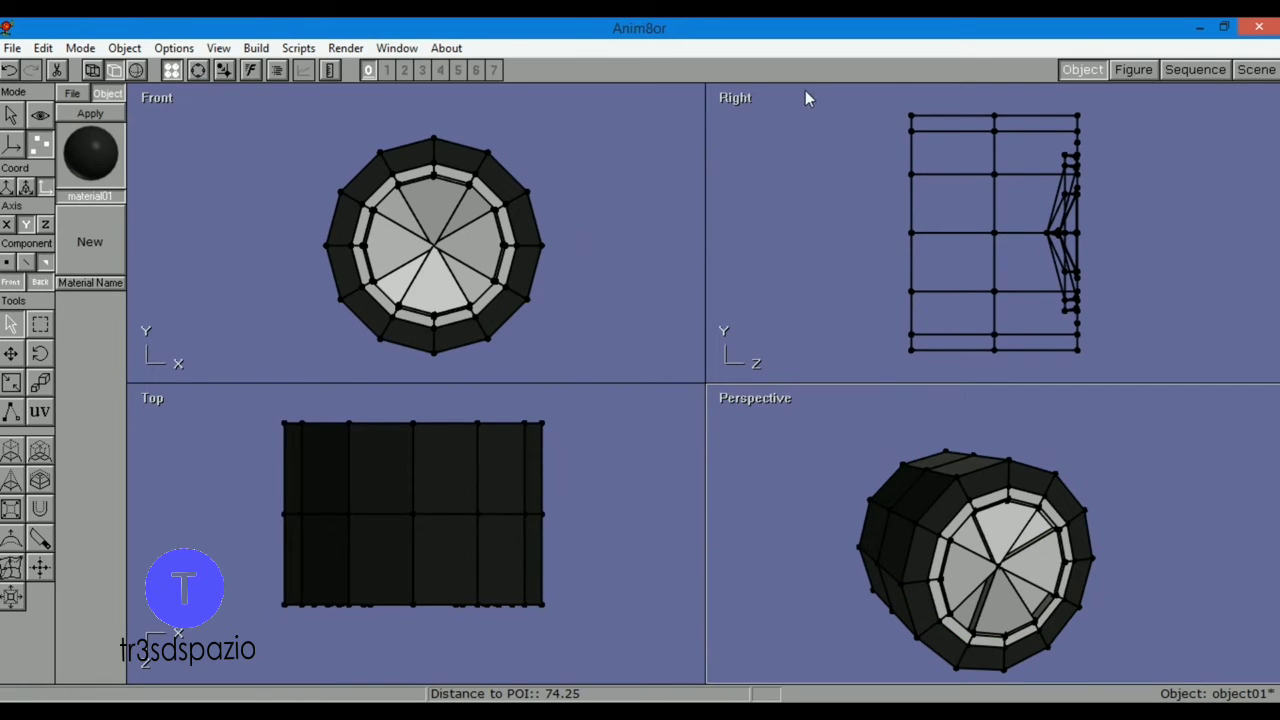
scroll(805, 97, up, 1)
click(14, 114)
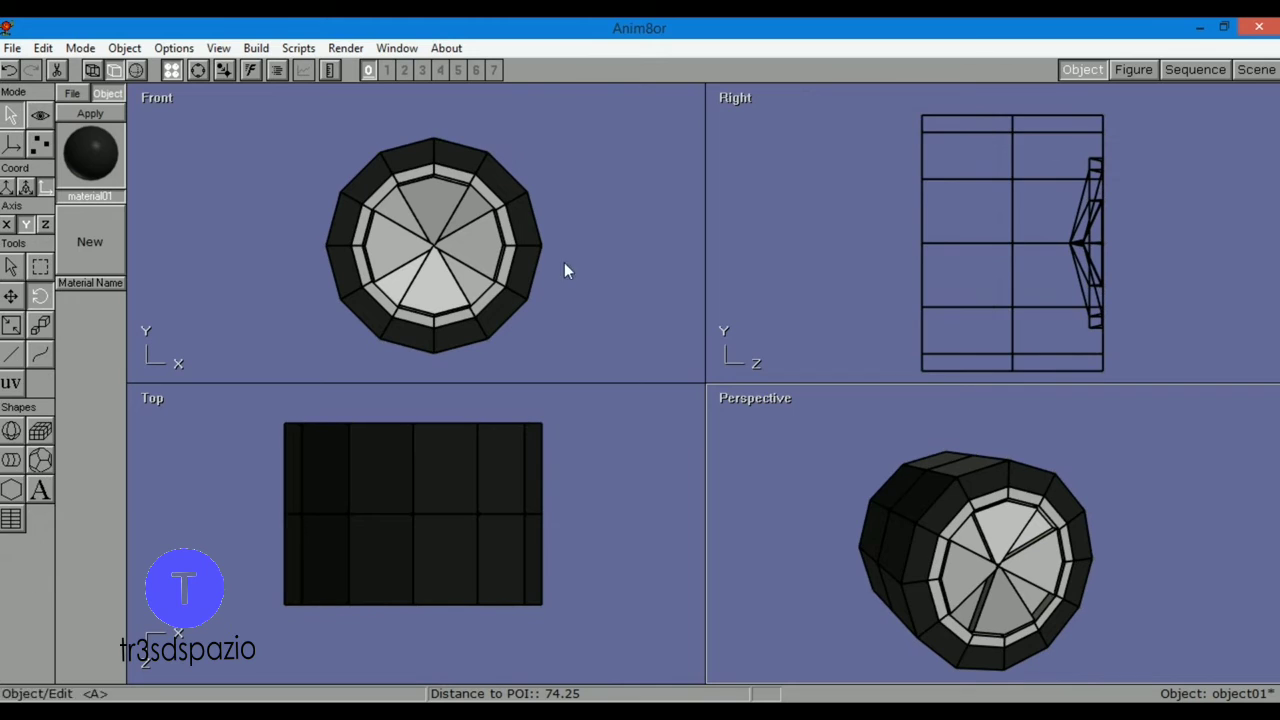
click(435, 252)
click(11, 268)
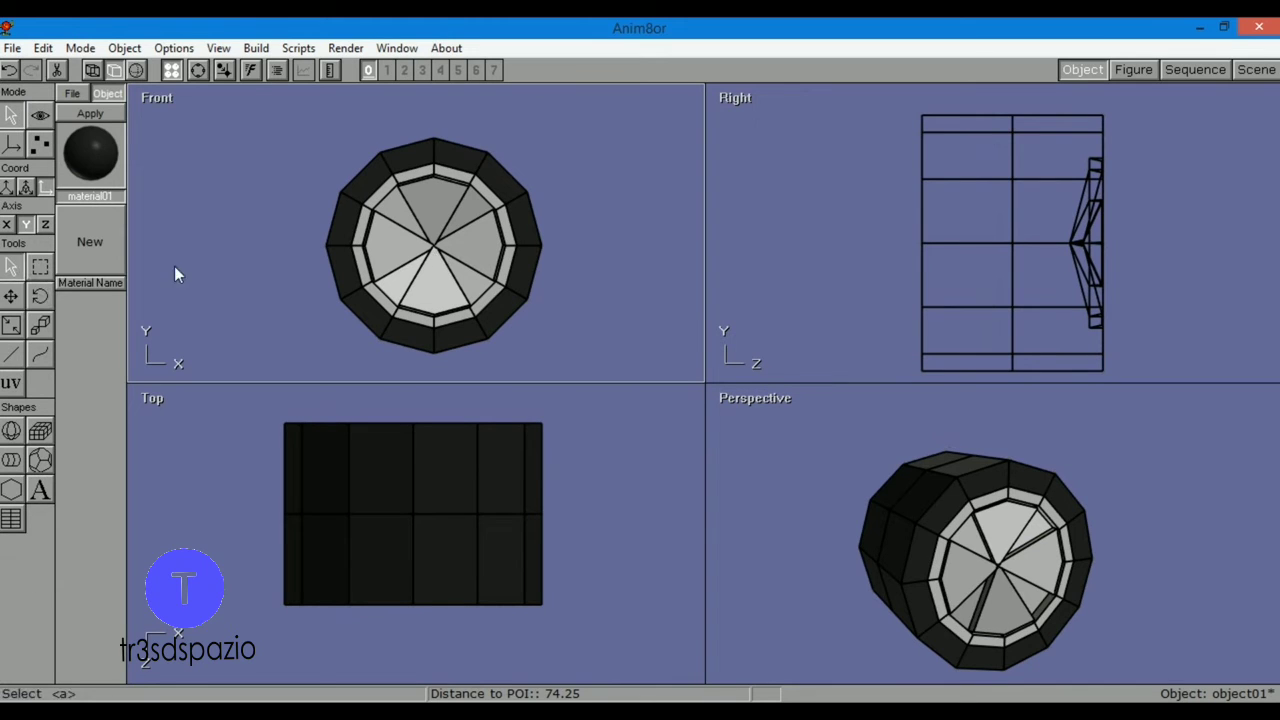
click(444, 268)
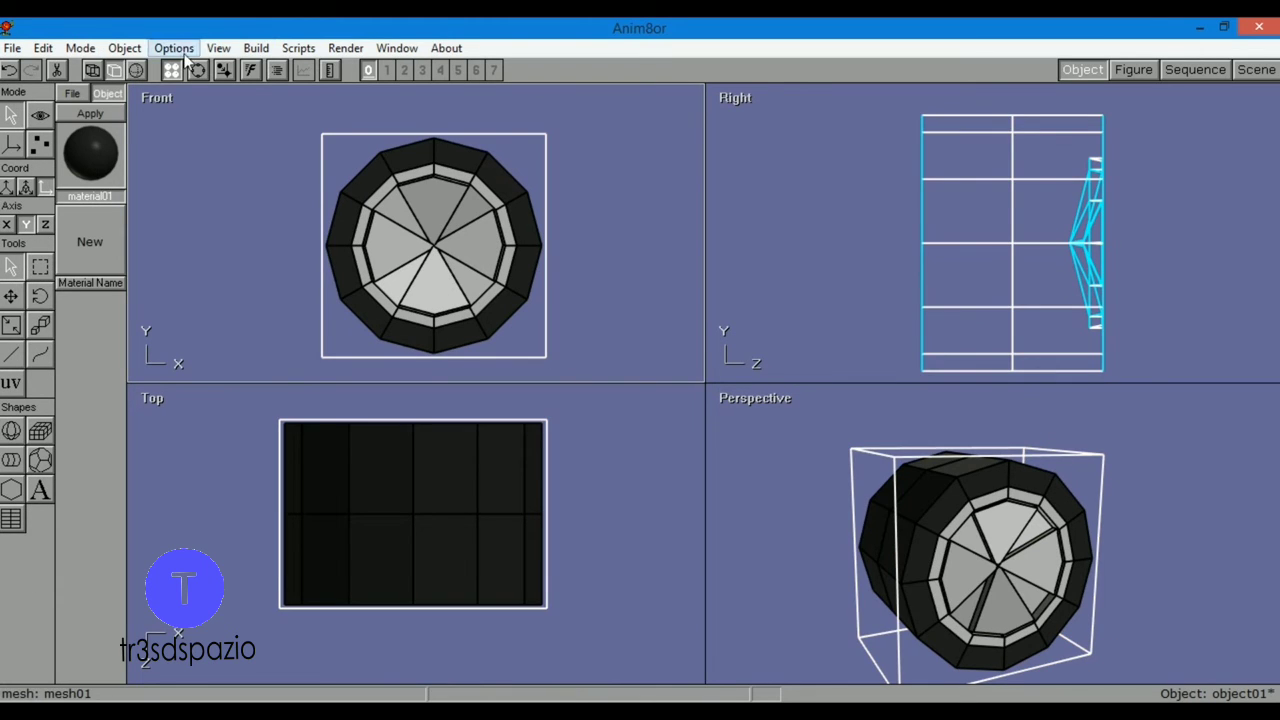
click(255, 48)
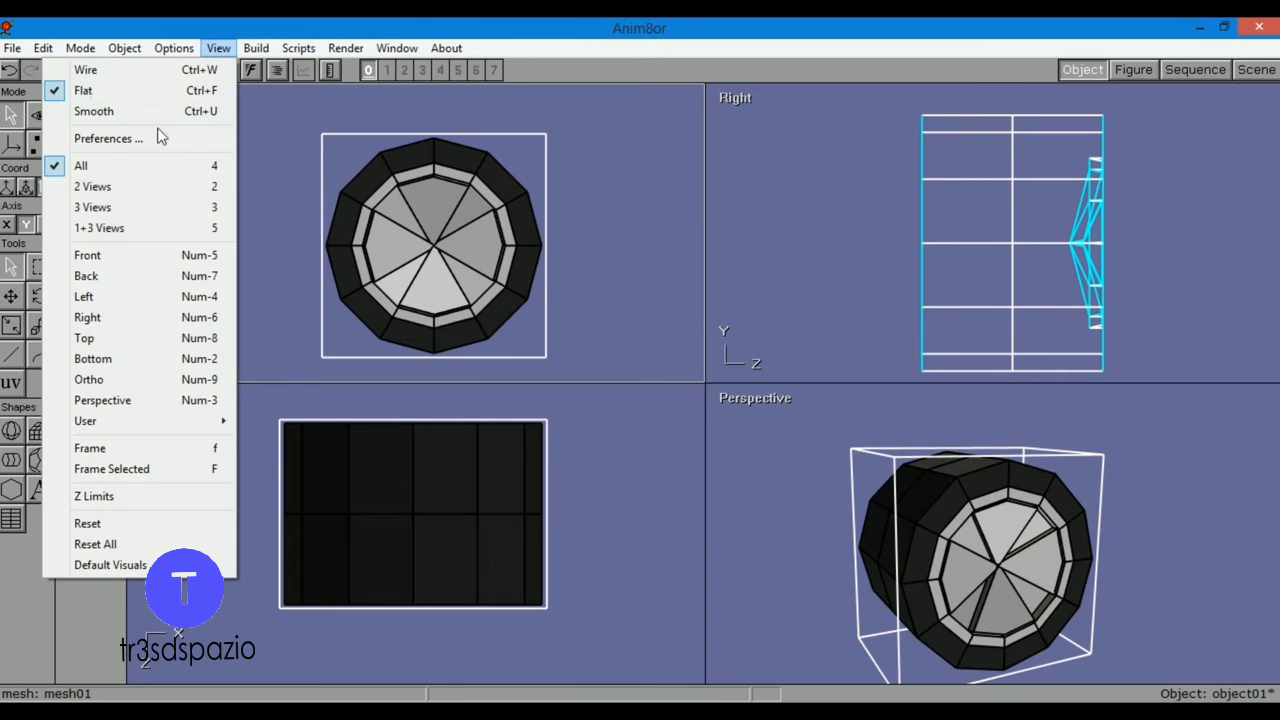
click(193, 140)
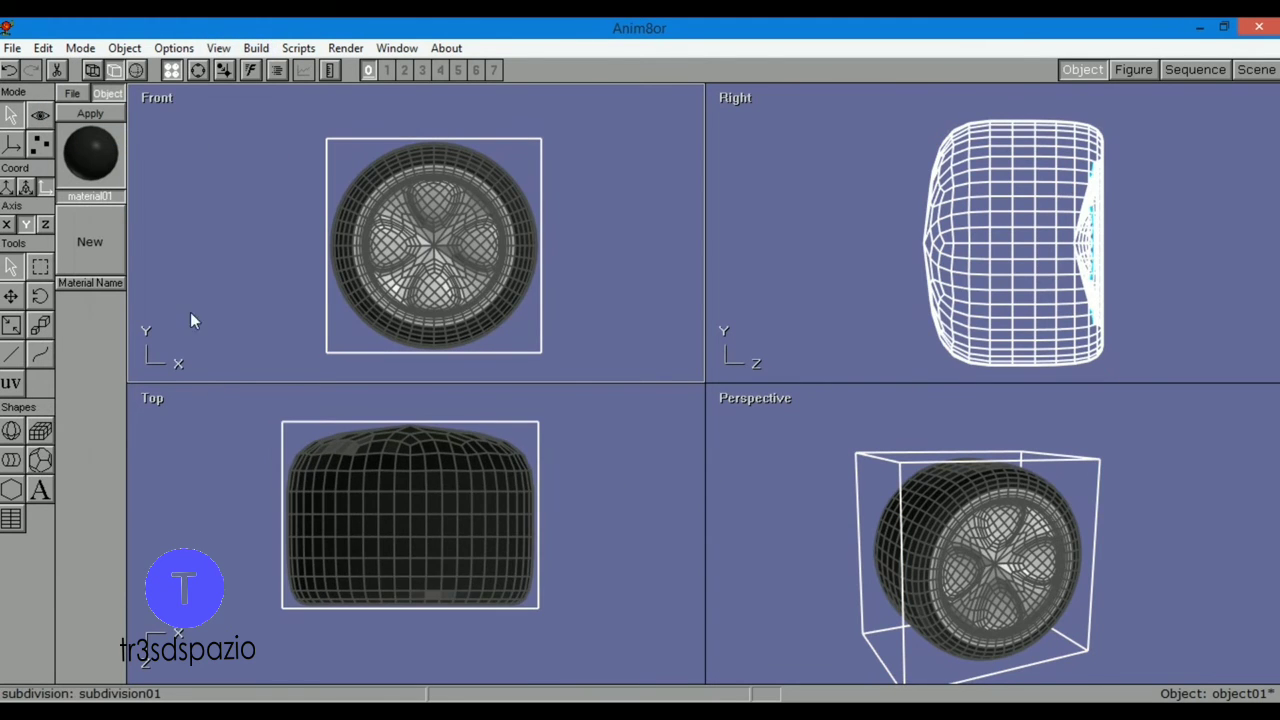
Step: Select the rear row of points in the Top view and move it along Y toward the front to narrow the wheel
click(40, 145)
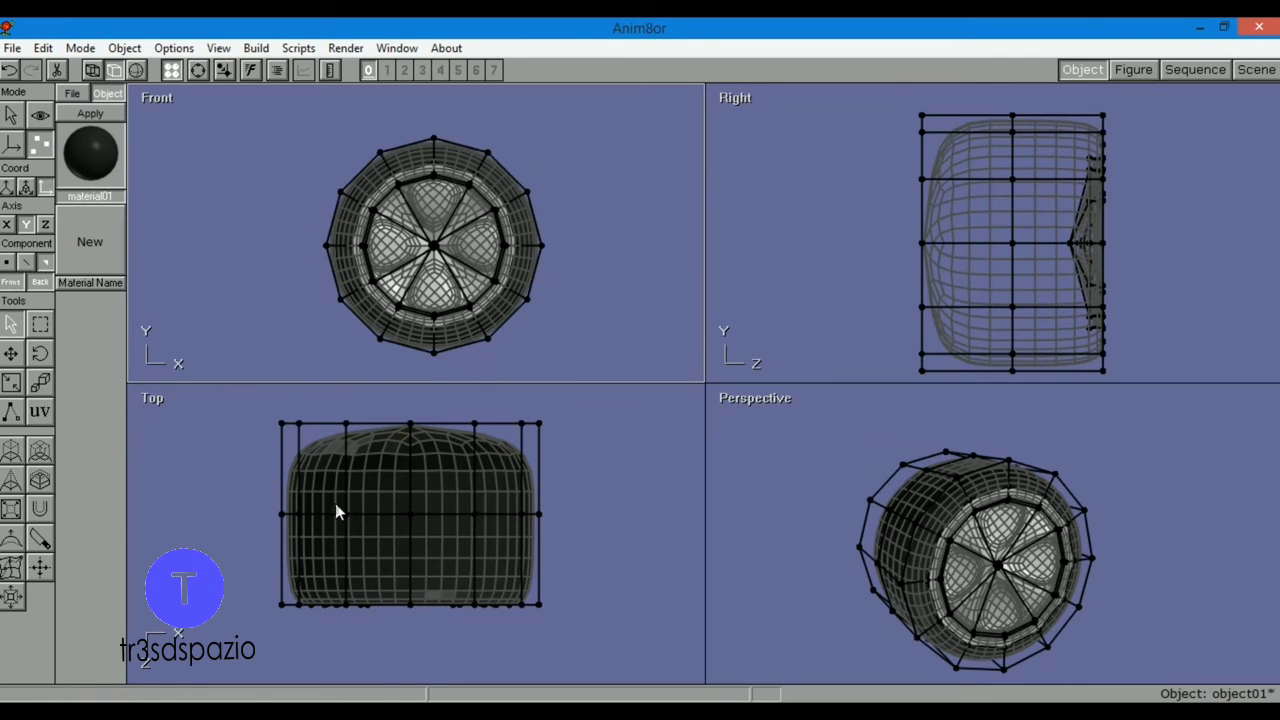
scroll(256, 471, up, 2)
drag(251, 394, 646, 452)
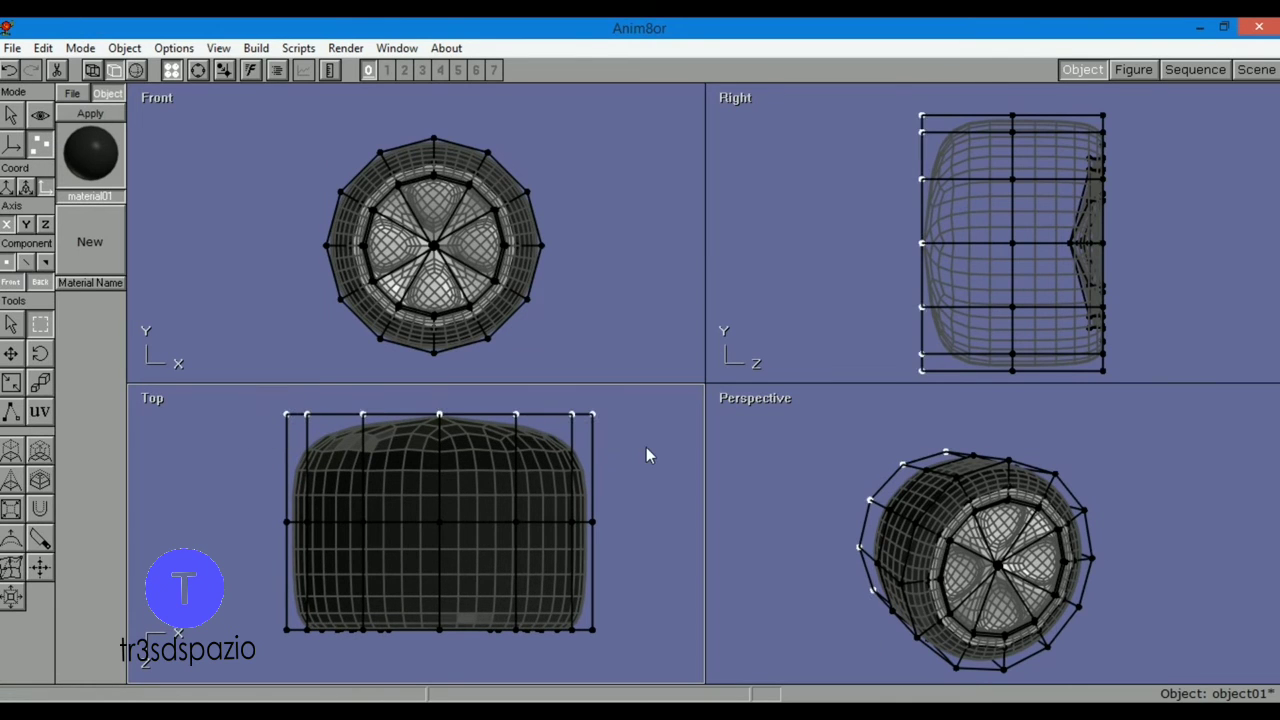
click(10, 353)
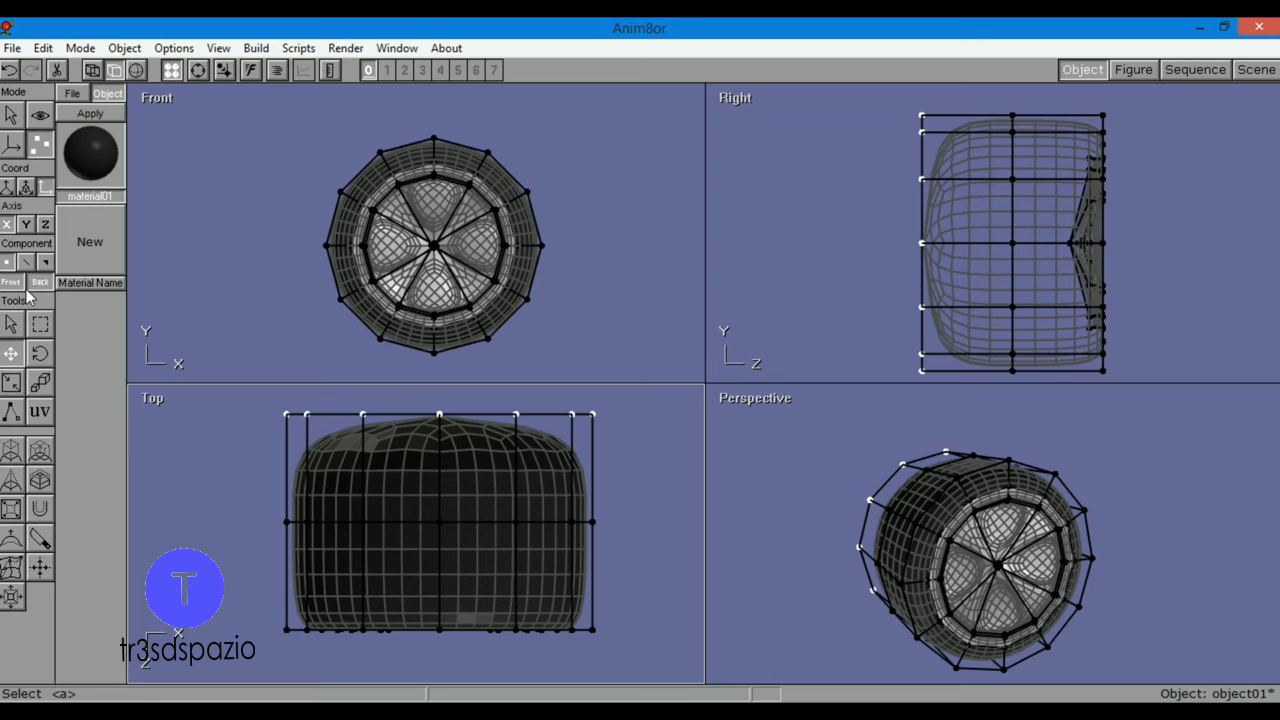
click(26, 225)
drag(420, 420, 417, 483)
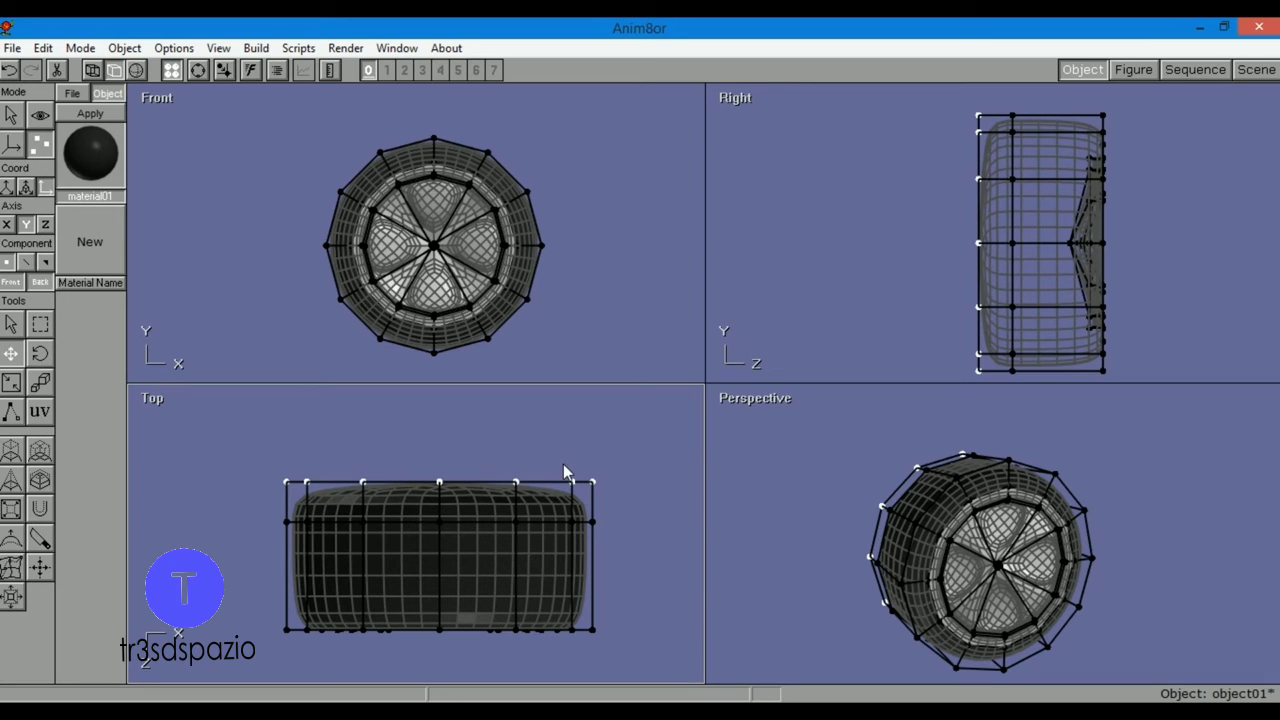
Step: Cut two edge loops across the tyre with the knife in the Top view, one near the rear and one near the front
click(38, 535)
drag(248, 505, 640, 512)
click(9, 227)
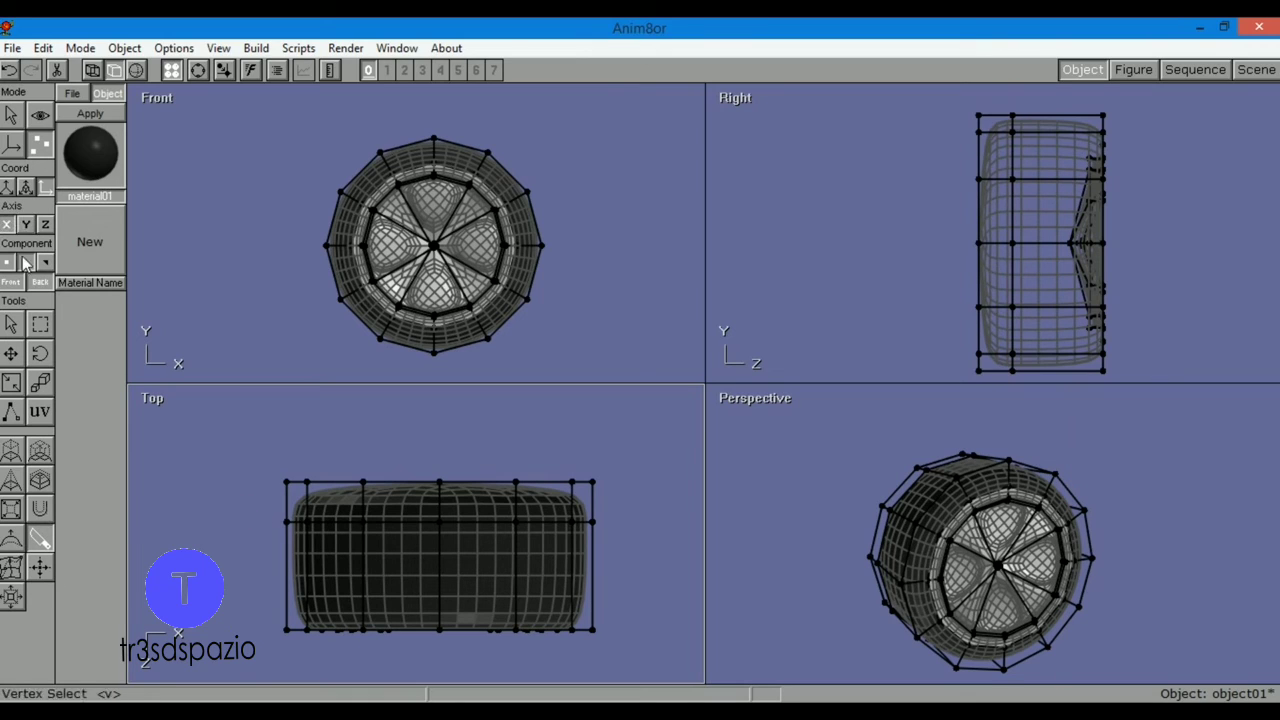
click(38, 540)
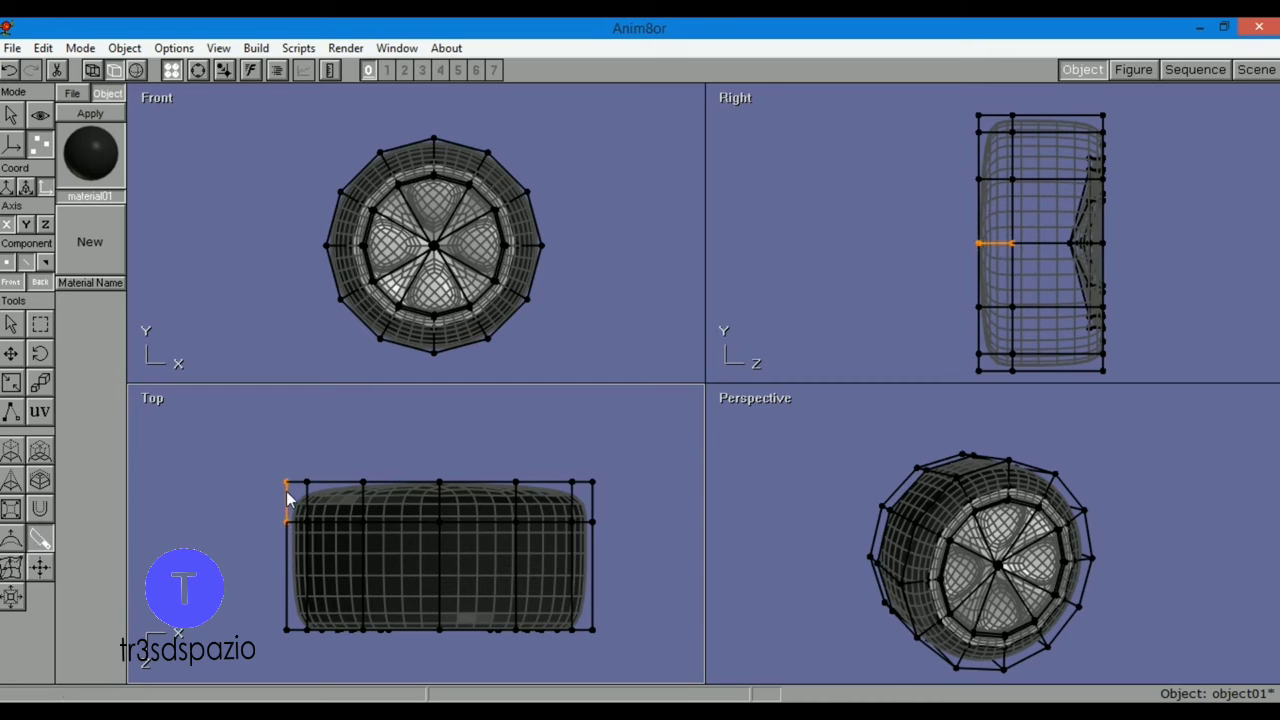
drag(258, 511, 671, 531)
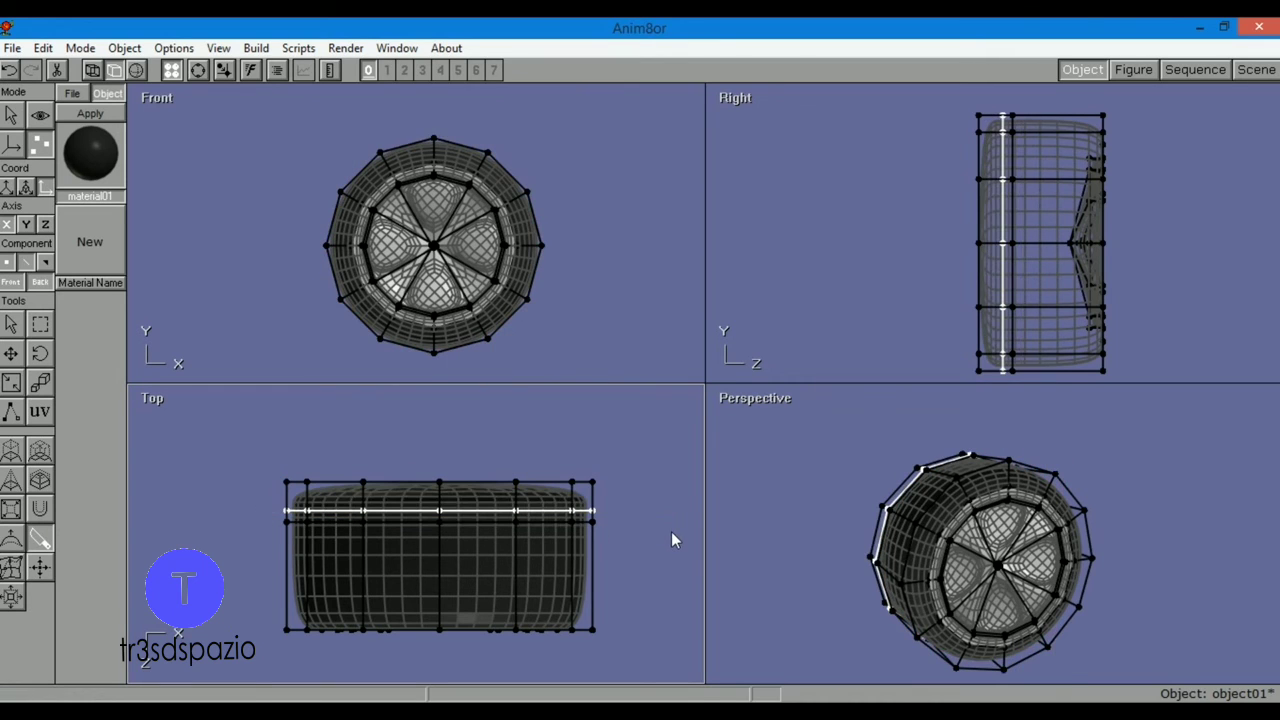
drag(263, 610, 644, 614)
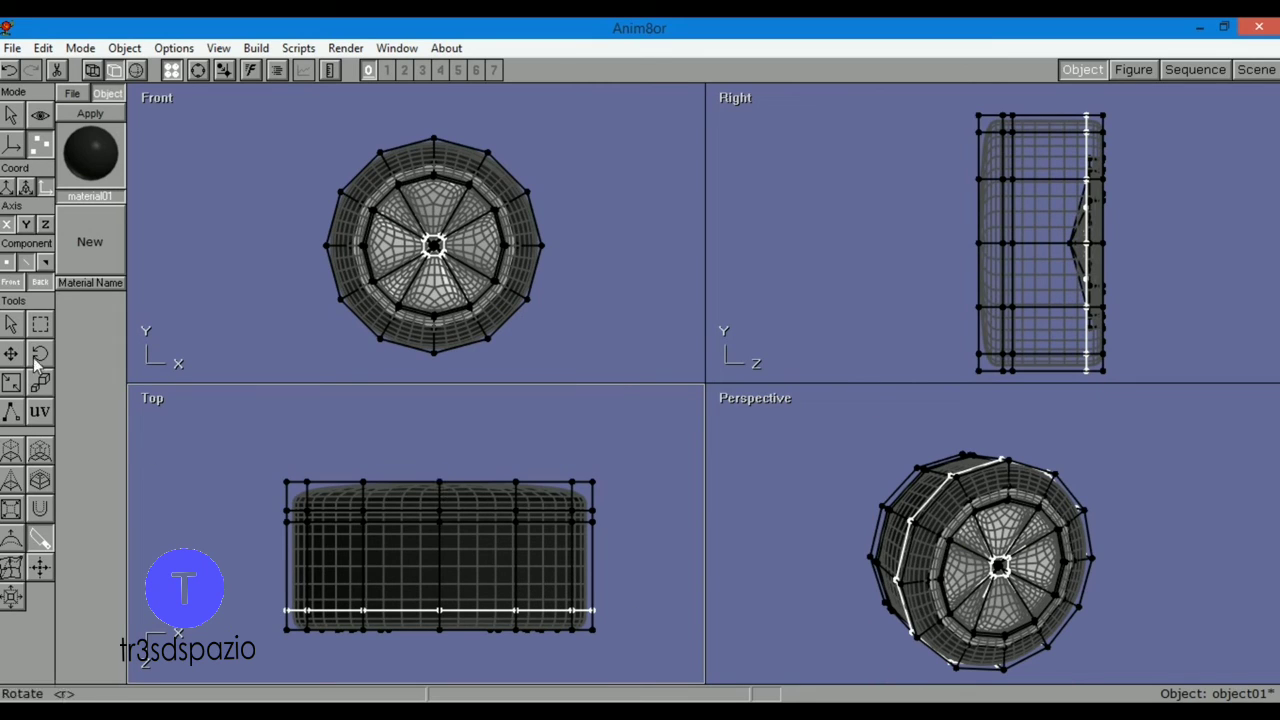
Step: Select the middle points of the rear edge in the Right view and try to move them
click(40, 324)
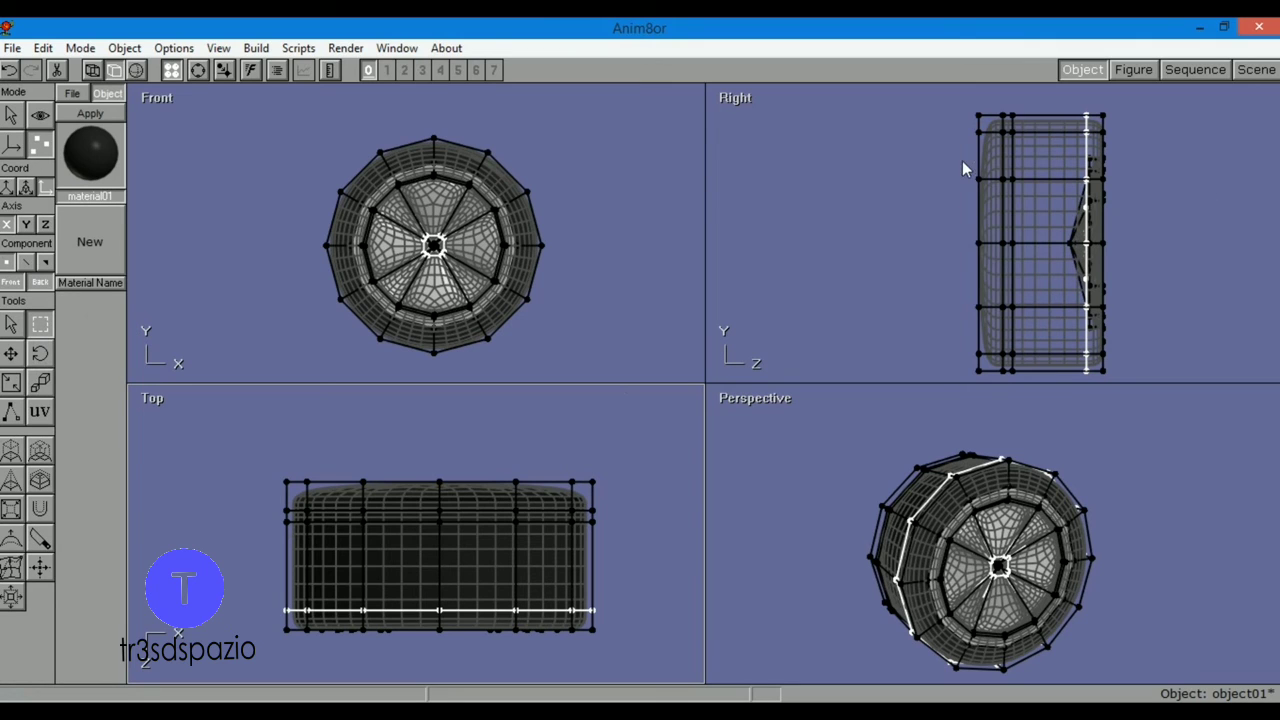
drag(962, 160, 993, 338)
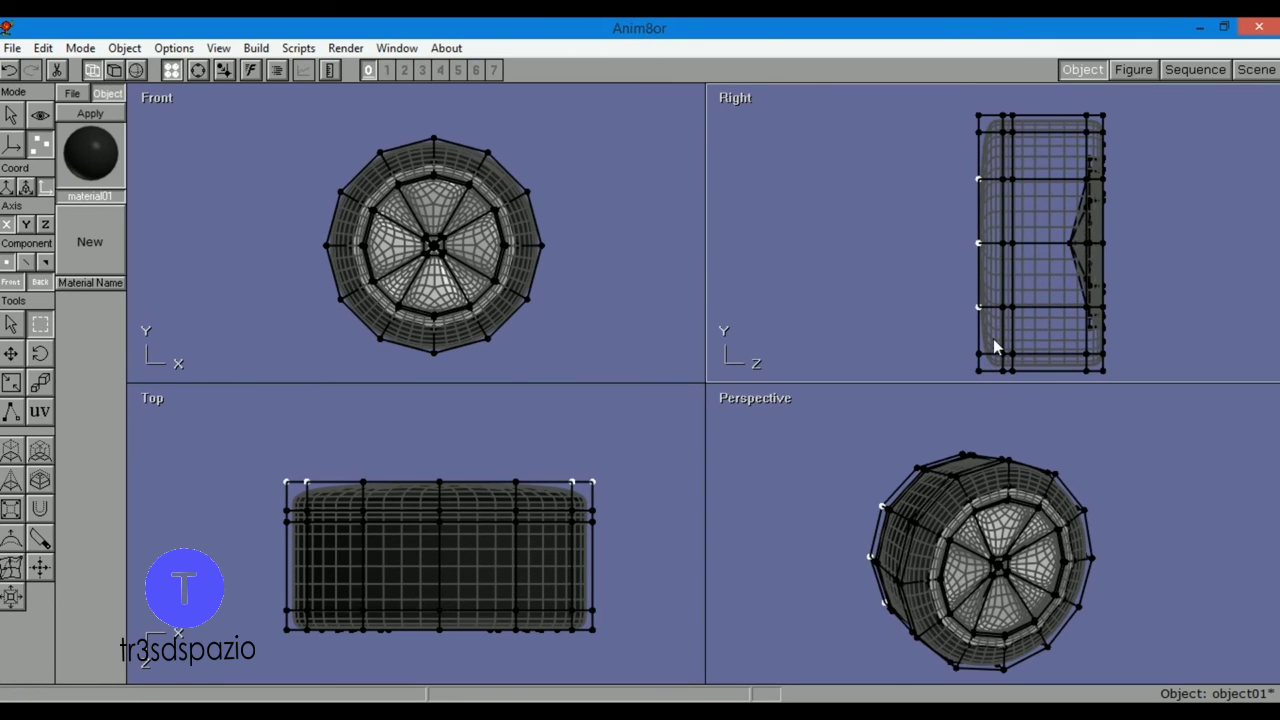
click(10, 353)
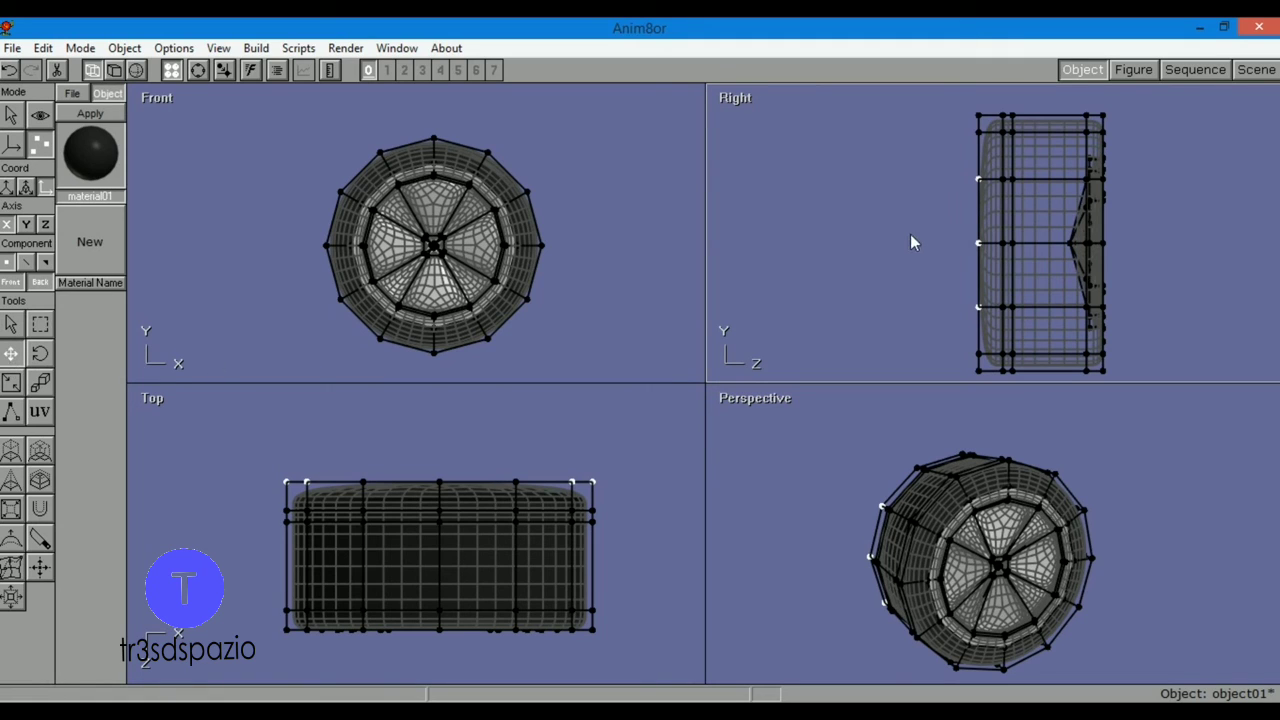
drag(910, 235, 910, 239)
Step: Return to object editing mode and show the wheel smooth shaded in a single Perspective view
click(11, 115)
click(784, 415)
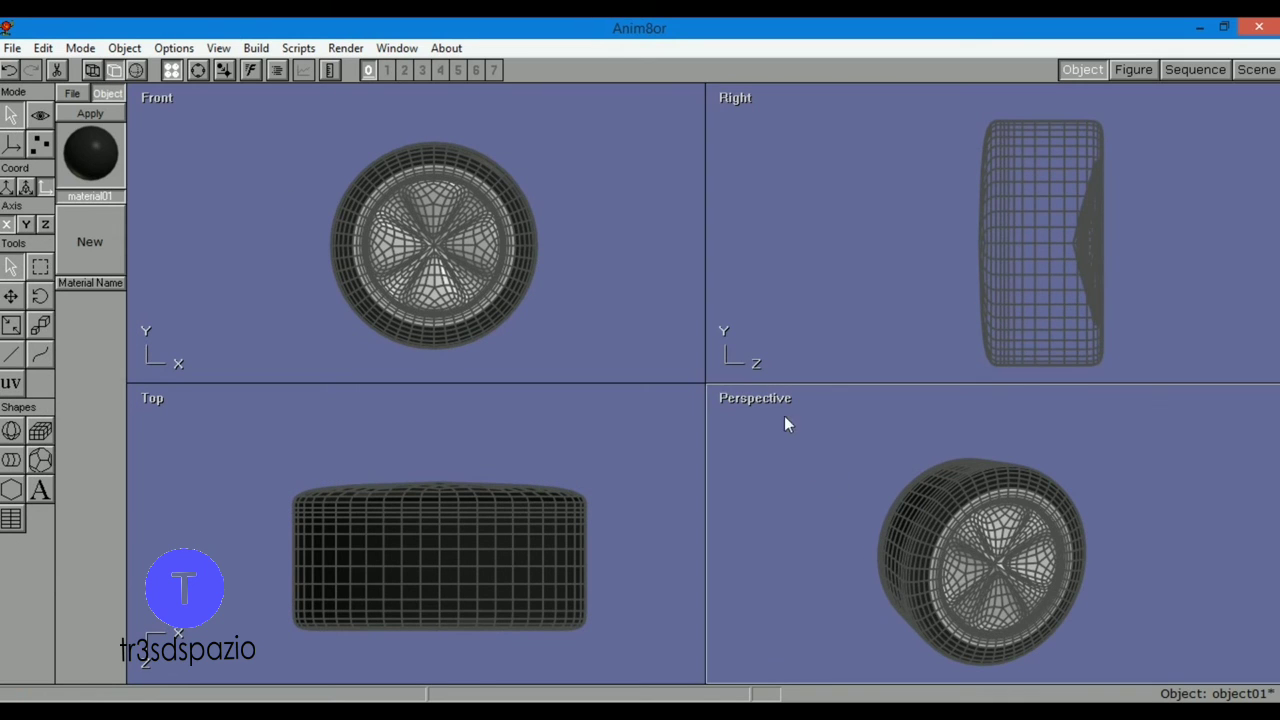
click(772, 399)
click(768, 410)
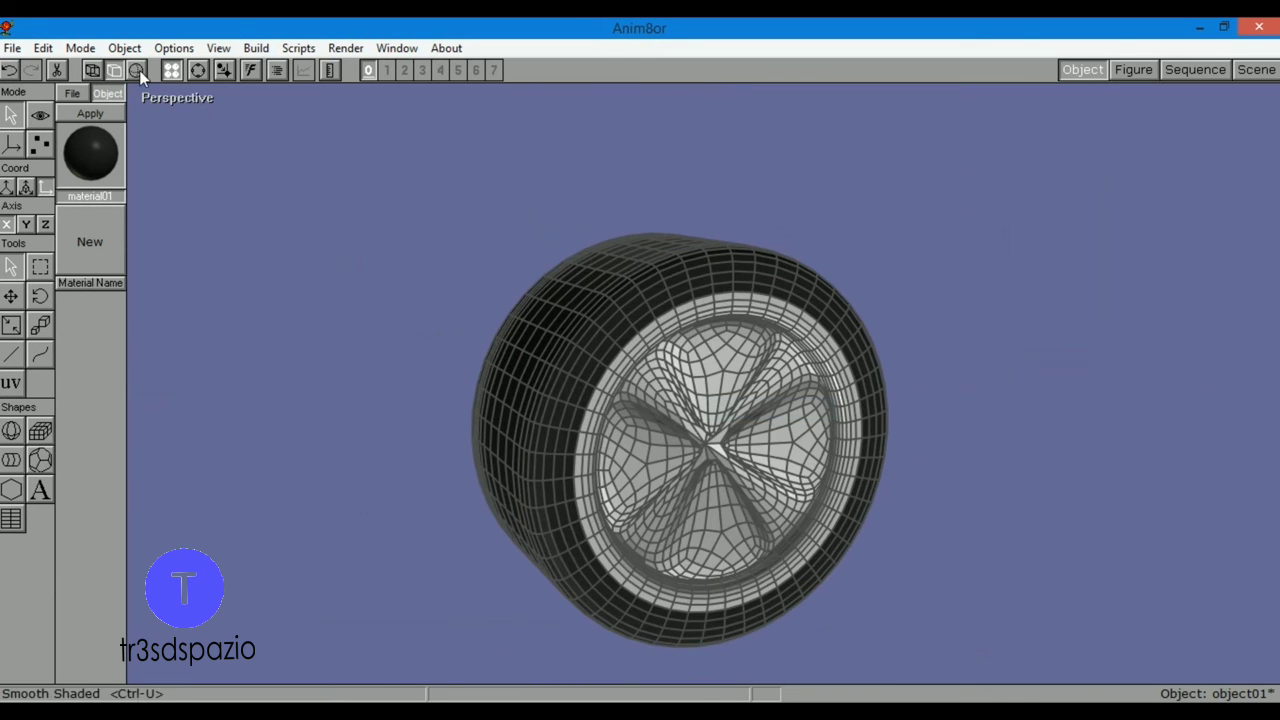
click(136, 69)
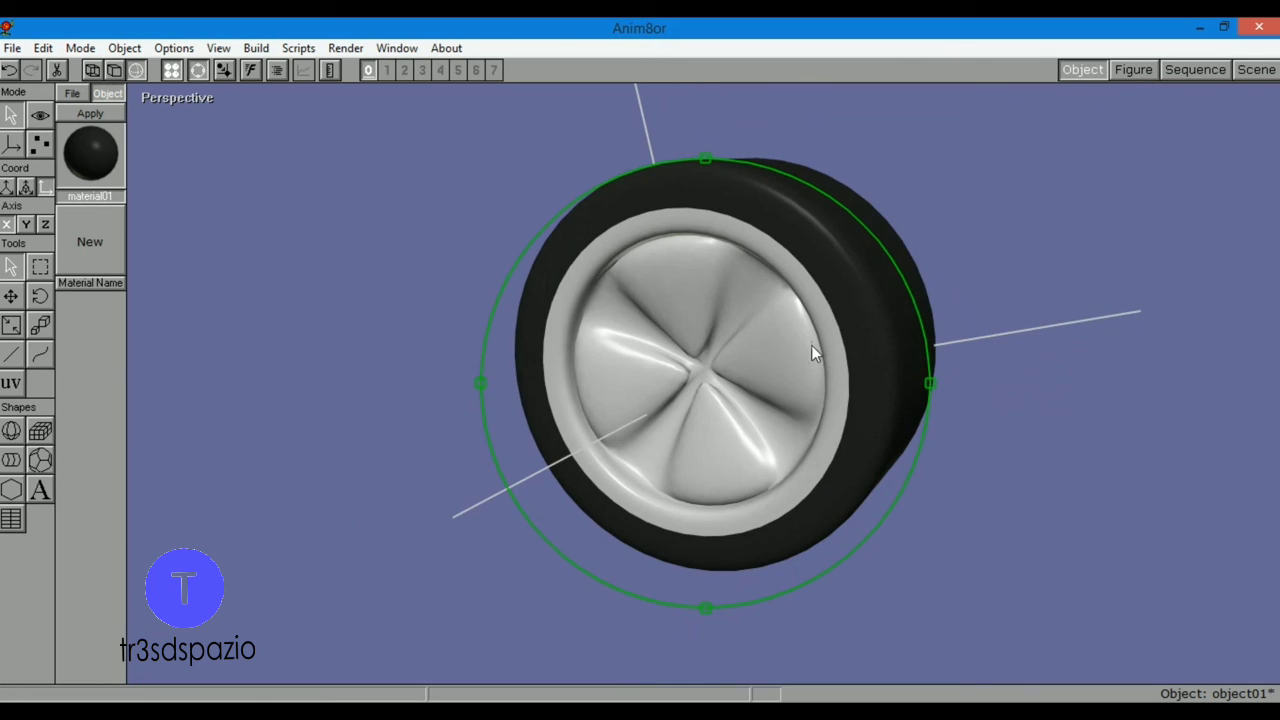
mouse_move(810, 296)
mouse_down()
mouse_move(788, 279)
mouse_move(809, 292)
mouse_up()
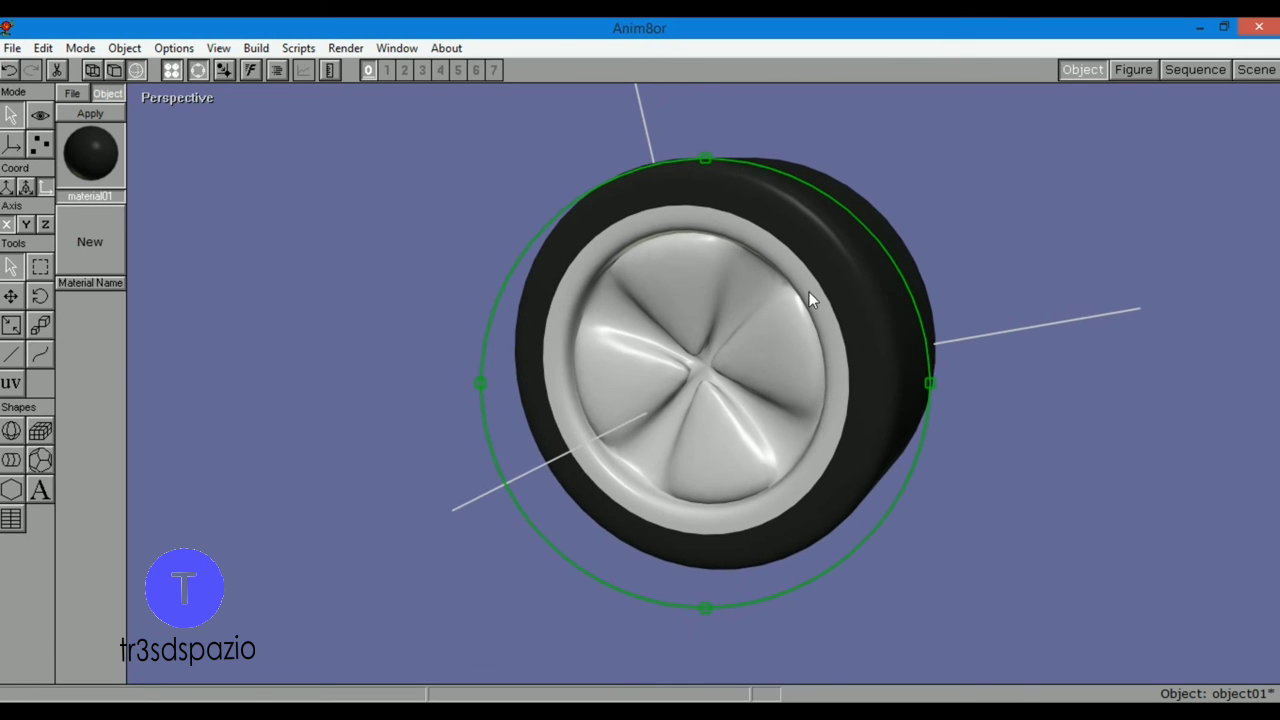
Step: Restore the four-view layout and set the Front, Top and Right views to smooth shading
click(162, 97)
click(156, 110)
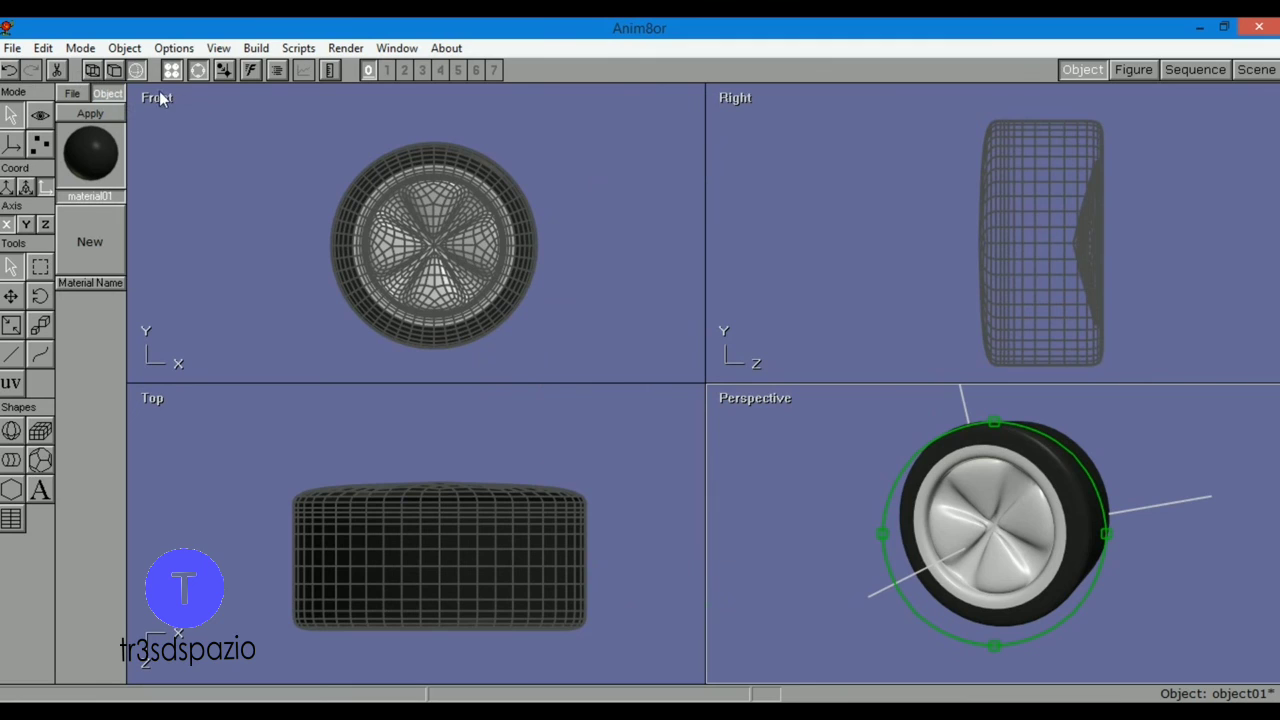
click(159, 94)
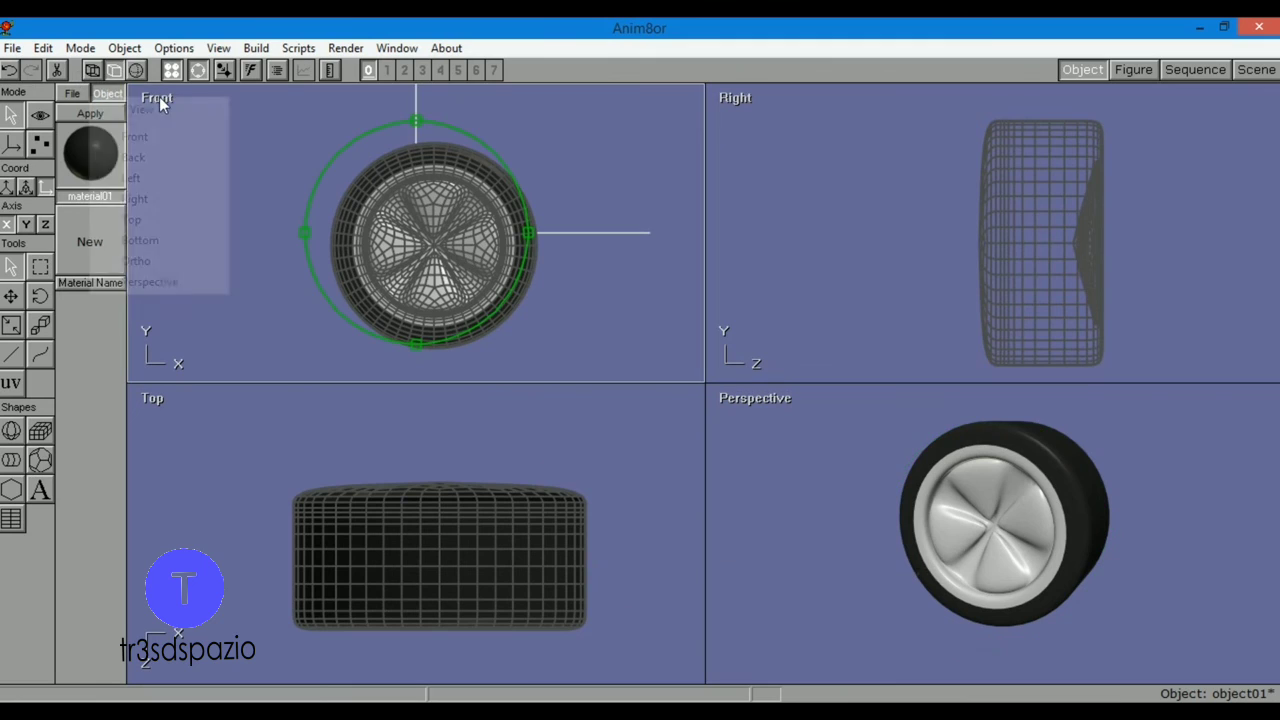
click(114, 69)
click(329, 438)
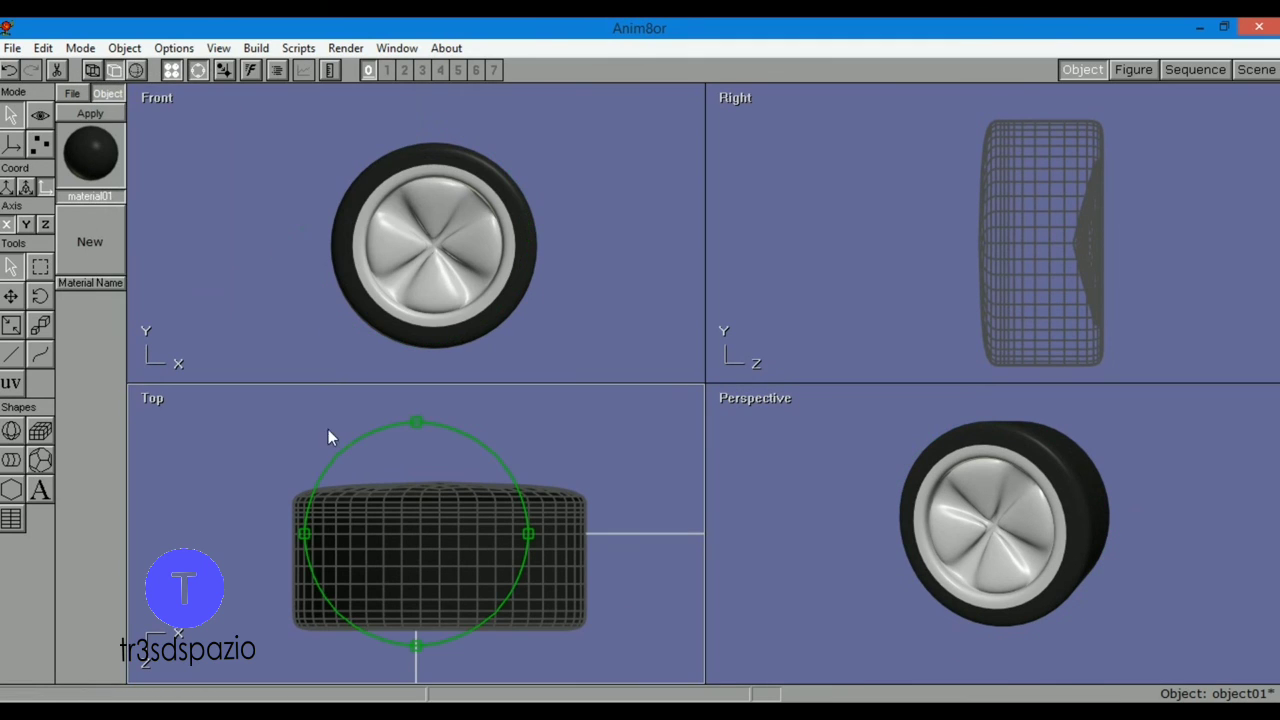
click(132, 72)
click(895, 220)
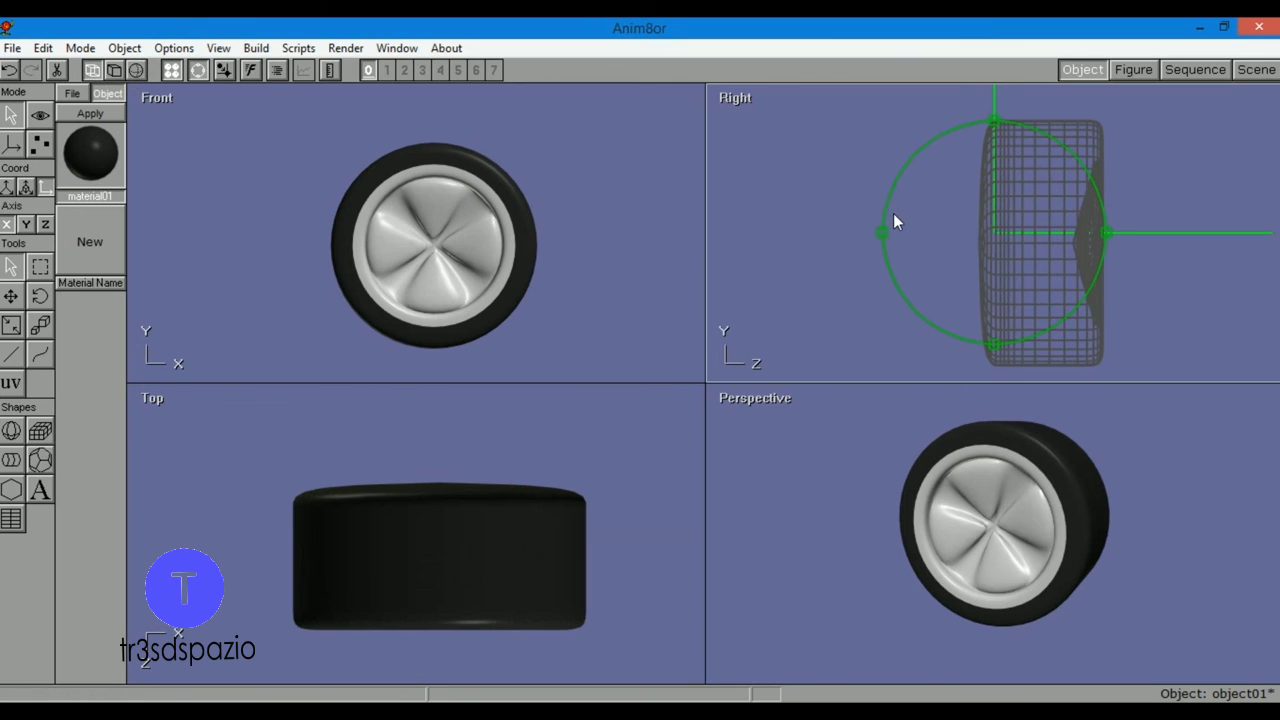
click(137, 70)
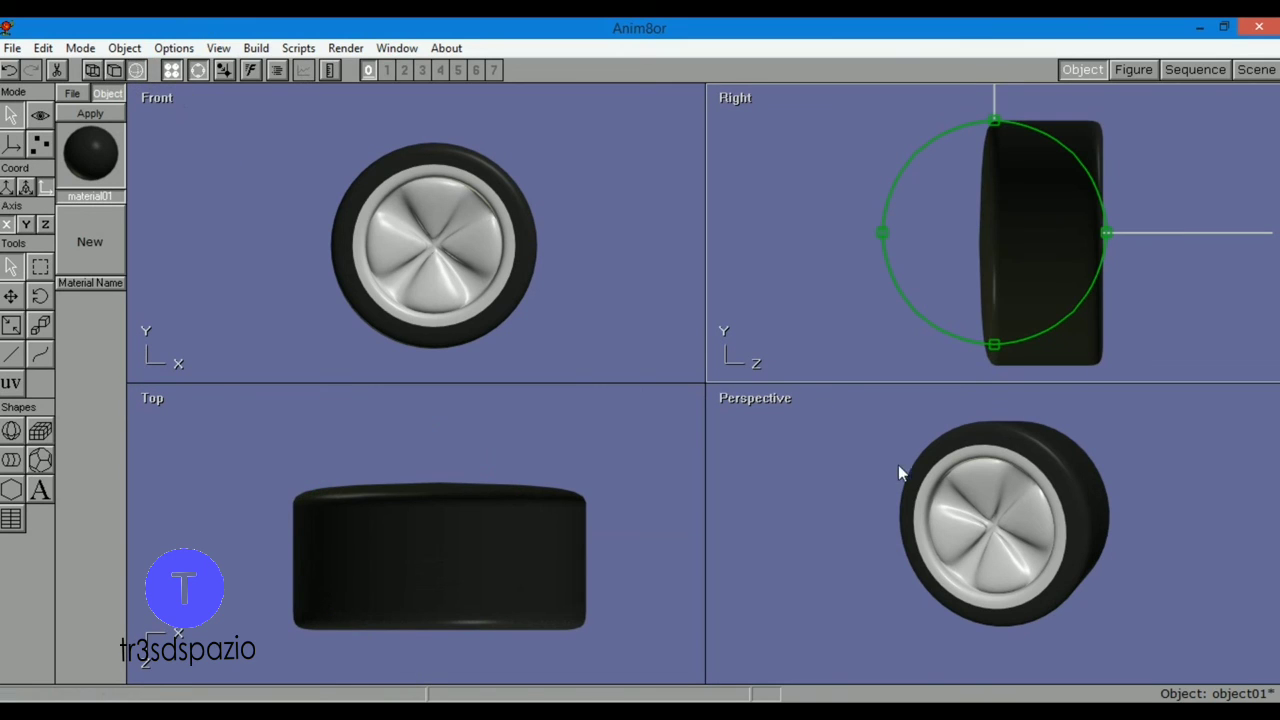
Step: Examine the smooth-shaded wheel up close from several angles in an enlarged Perspective view, finishing in the four-view layout
scroll(910, 460, up, 3)
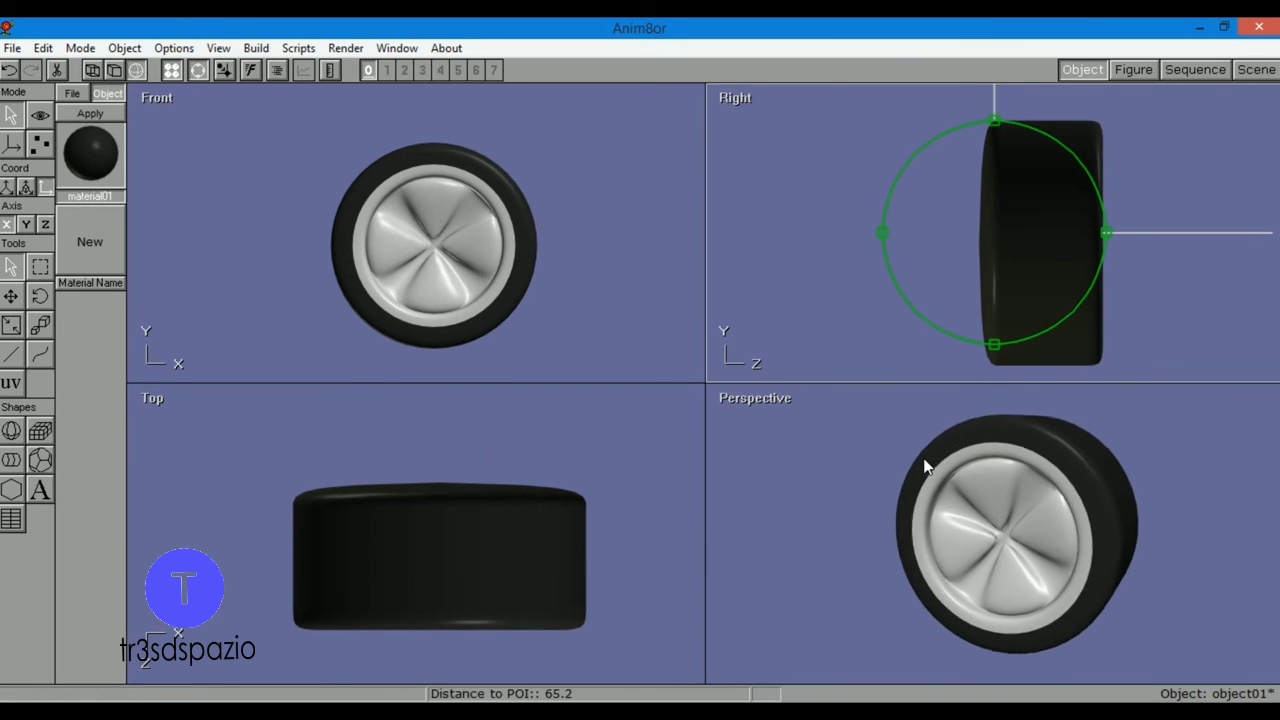
click(198, 71)
click(755, 398)
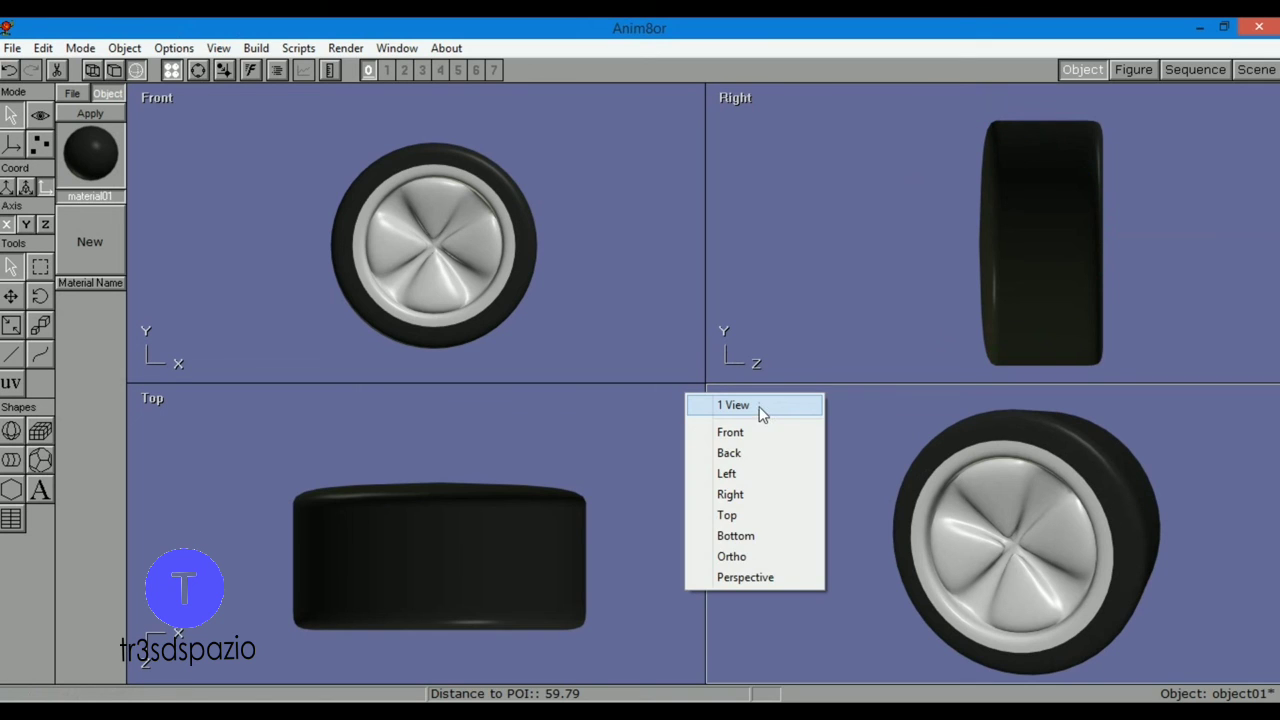
click(762, 410)
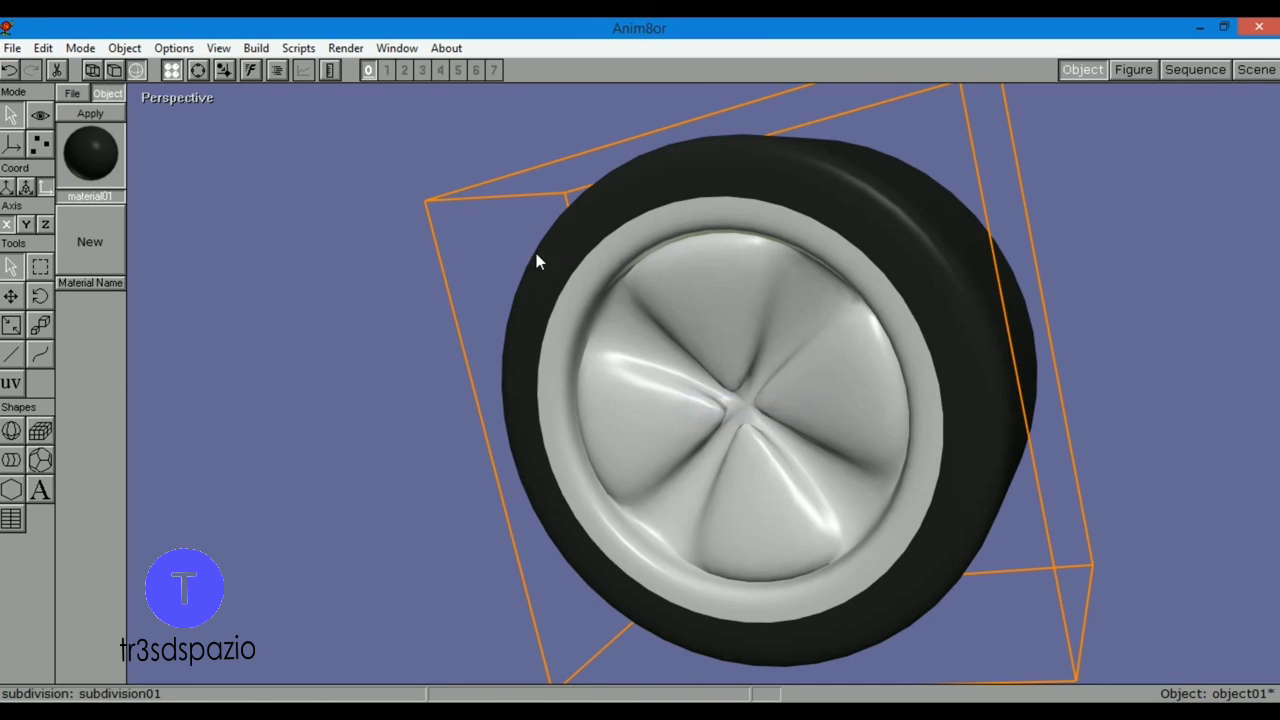
click(196, 70)
drag(748, 400, 725, 385)
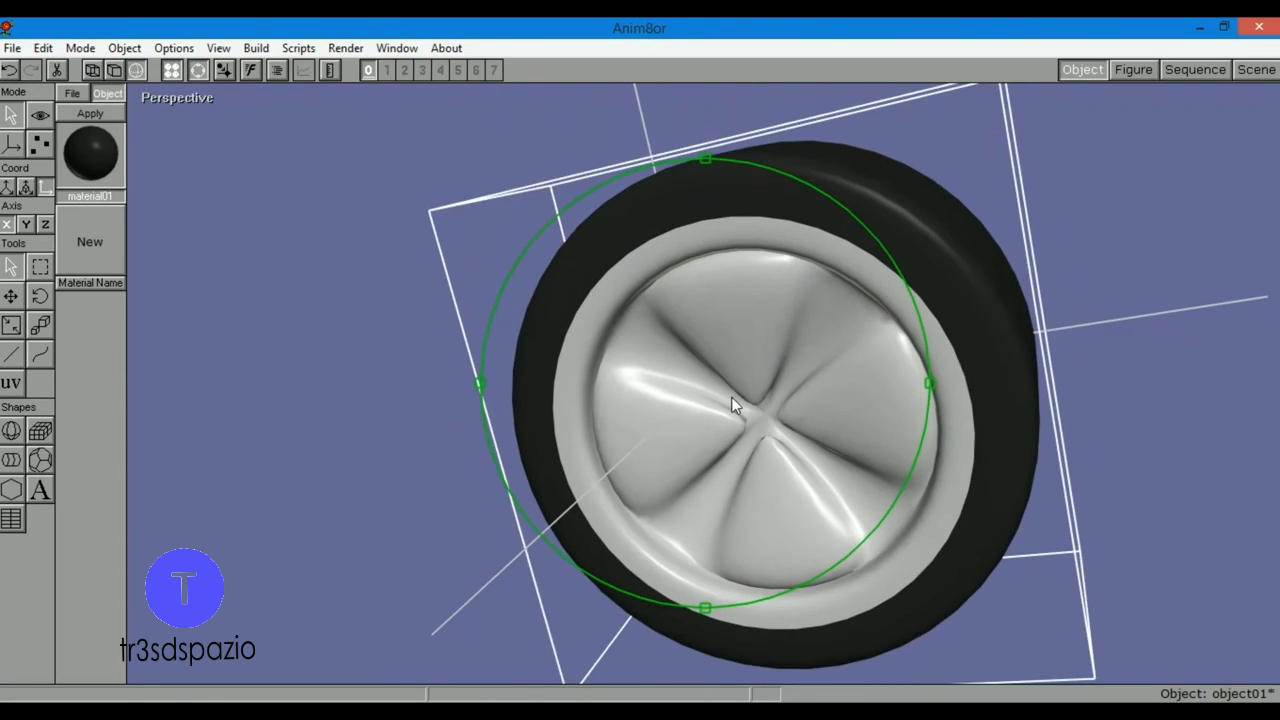
scroll(721, 391, up, 5)
scroll(719, 389, down, 5)
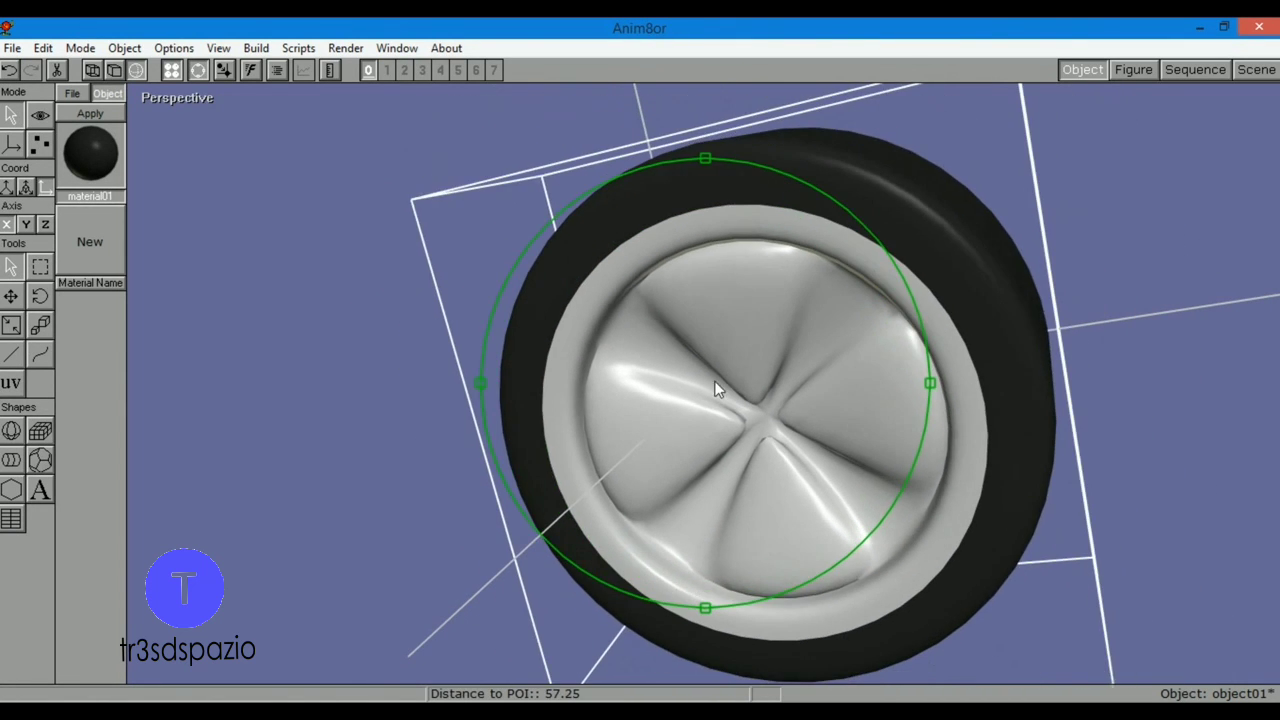
drag(710, 203, 869, 143)
scroll(793, 255, up, 1)
scroll(793, 258, up, 2)
drag(777, 277, 560, 380)
click(177, 95)
click(188, 113)
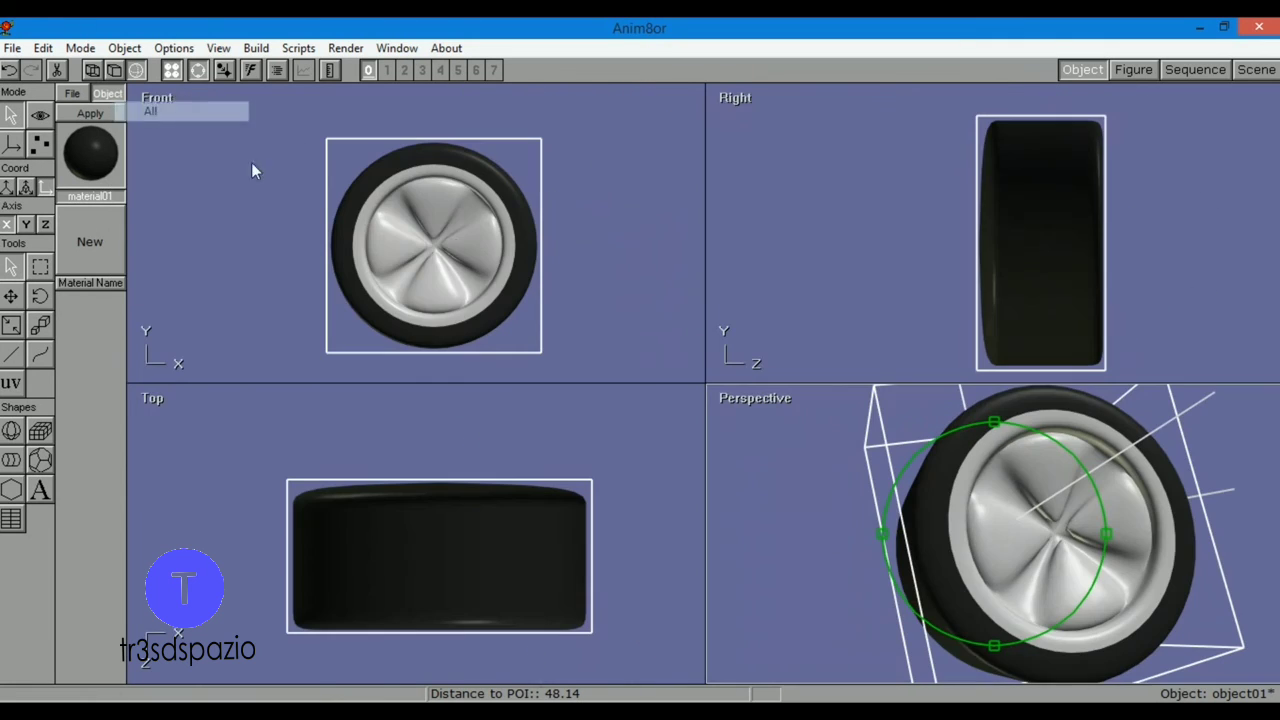